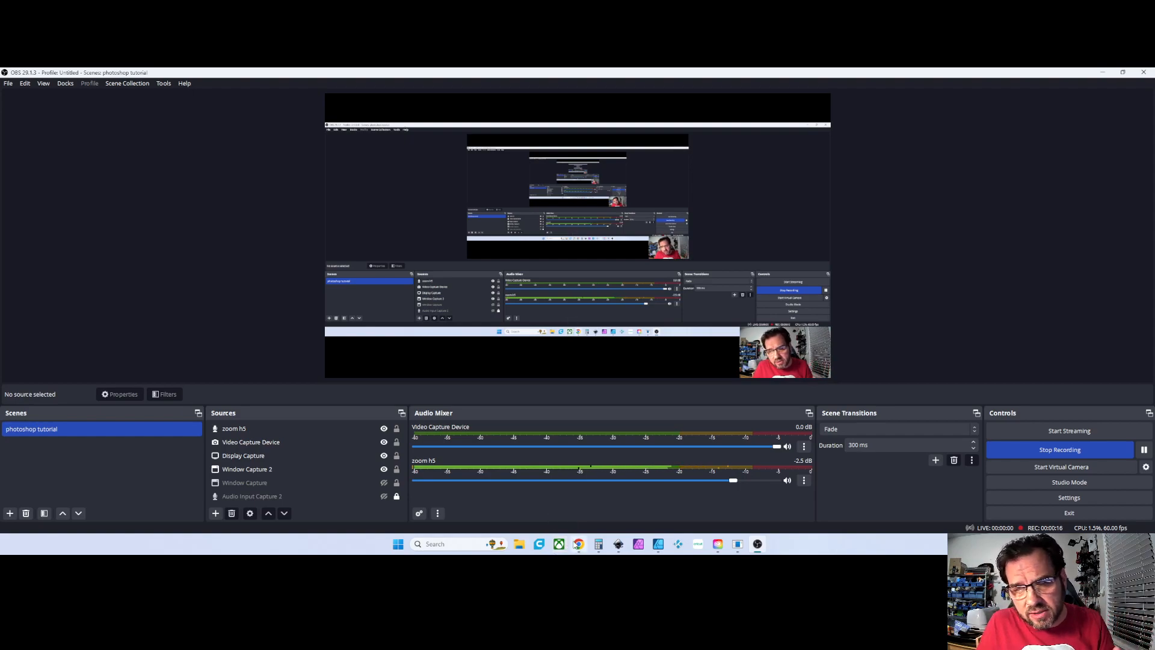
Step: Switch to Photopea in the browser and open the "cracked wall beach" image from the computer's beach cave folder
mouse_move(579, 547)
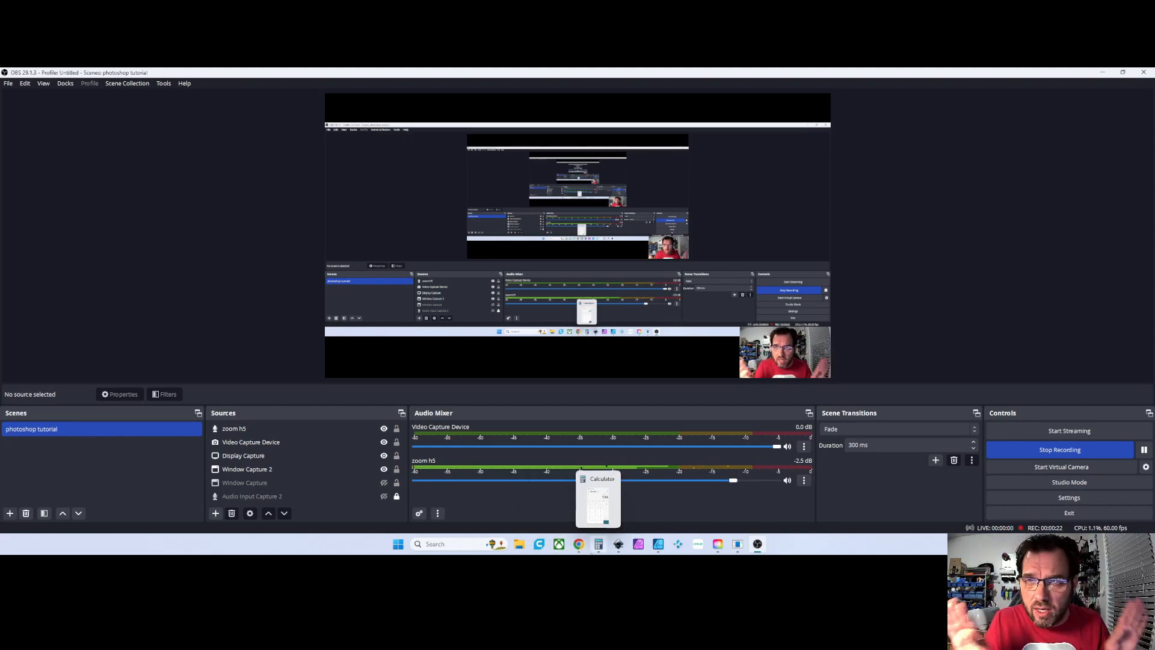
left_click(579, 544)
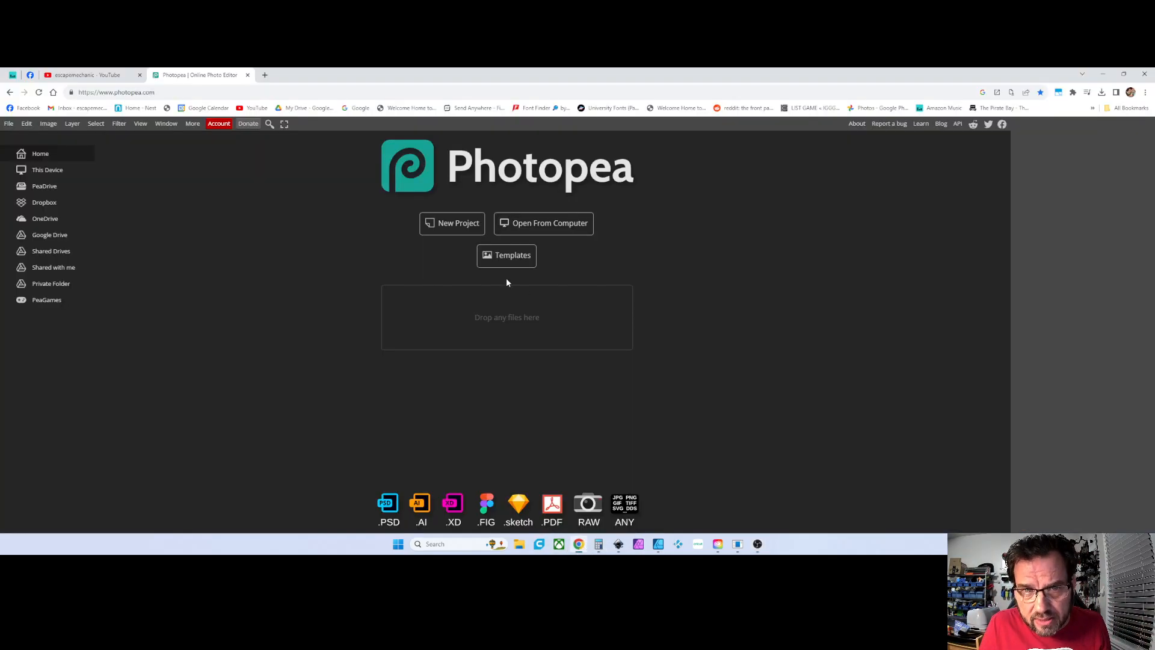
left_click(528, 225)
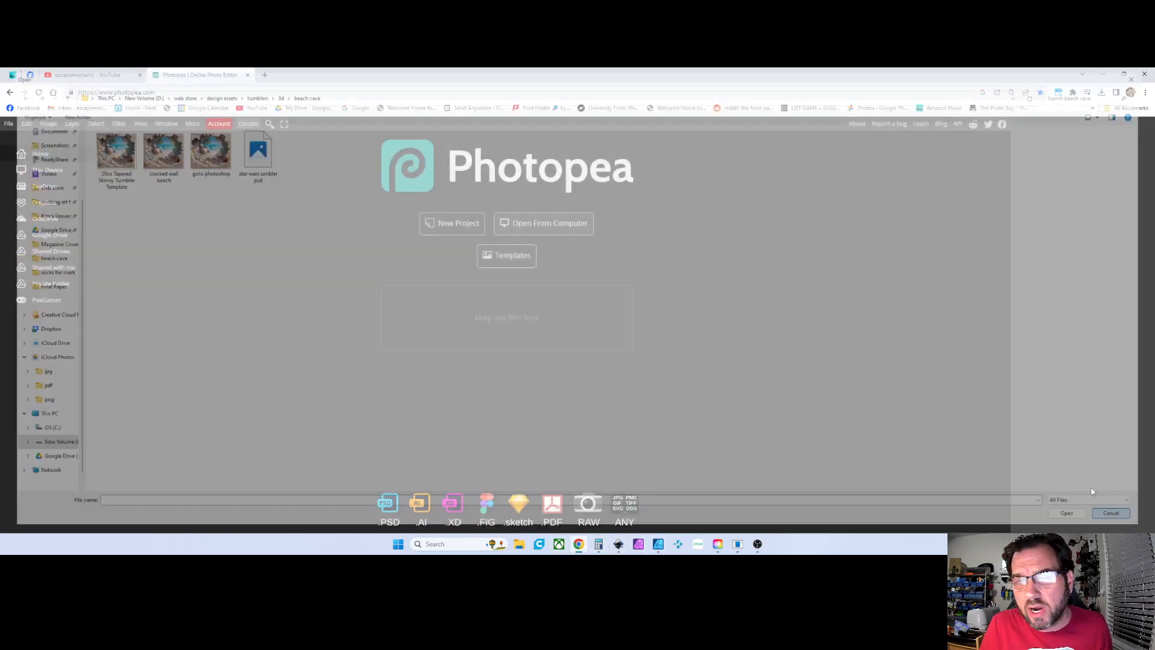
left_click(1124, 518)
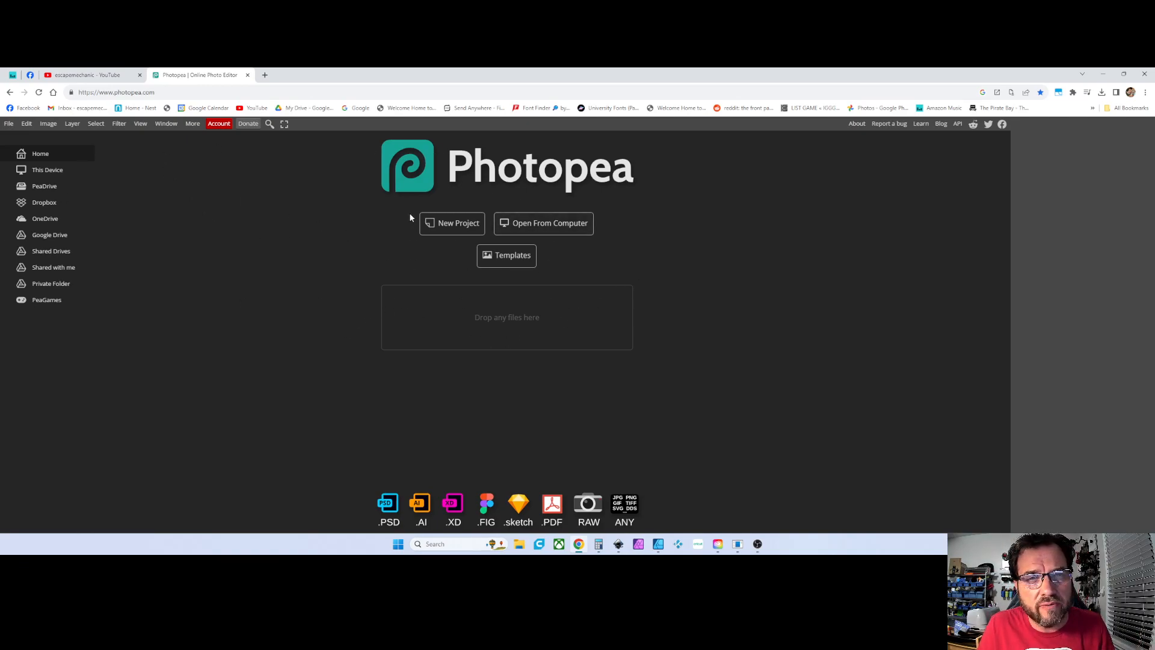
left_click(524, 225)
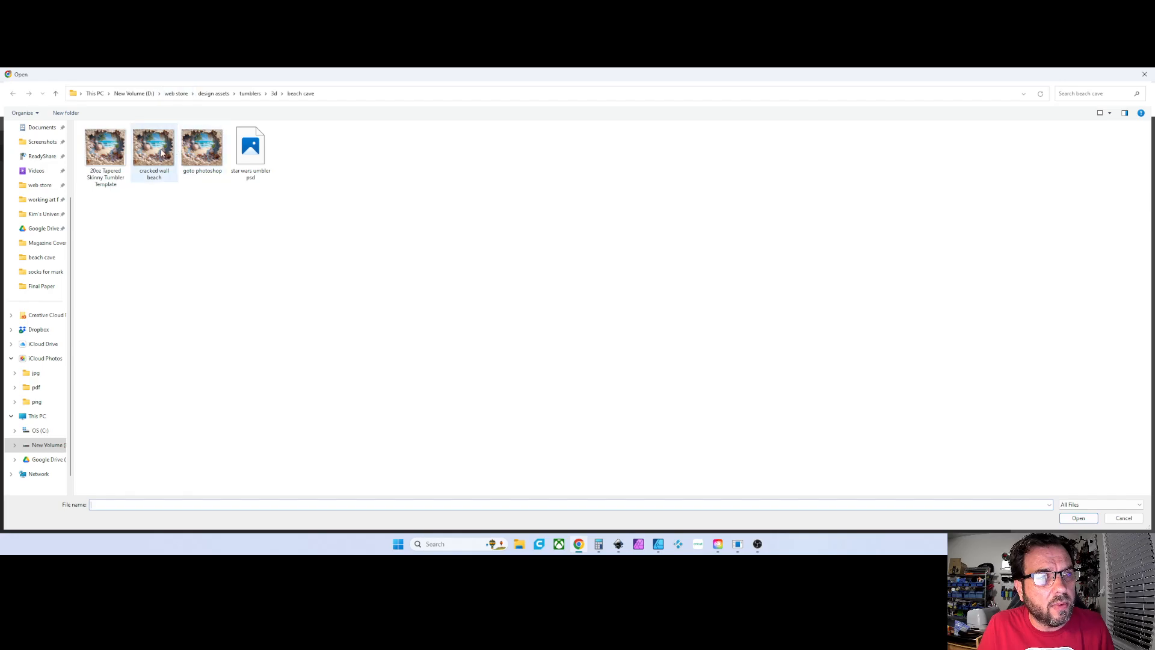
double_click(160, 150)
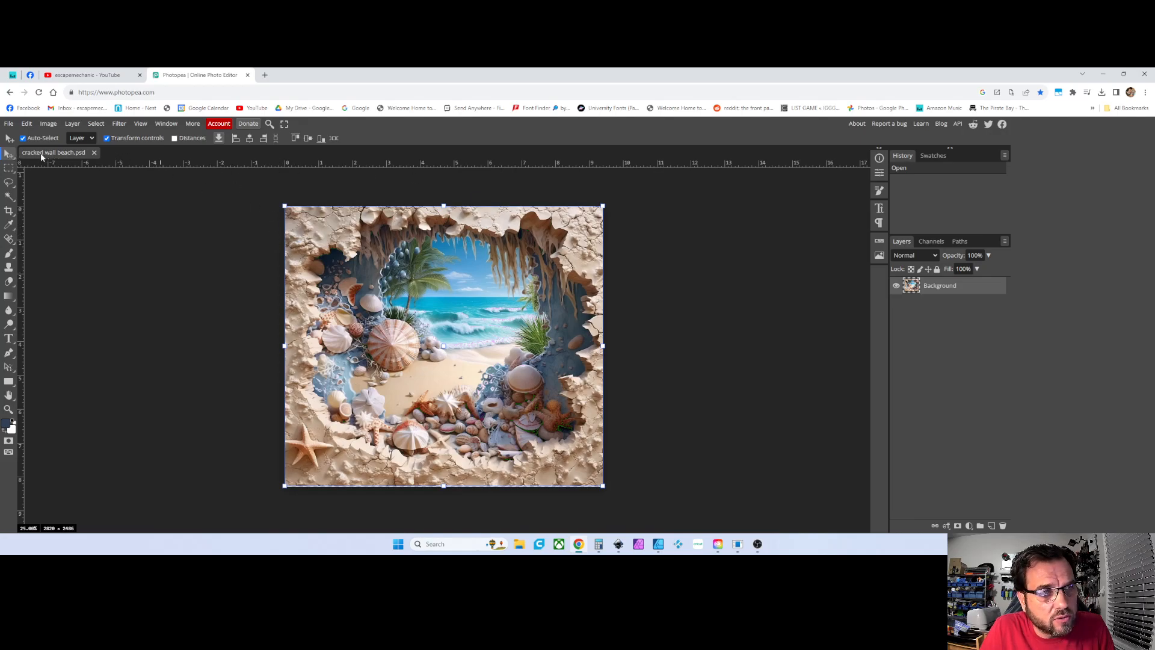
Step: Turn the Move tool's transform controls off and back on, and look through the snapping options
left_click(107, 139)
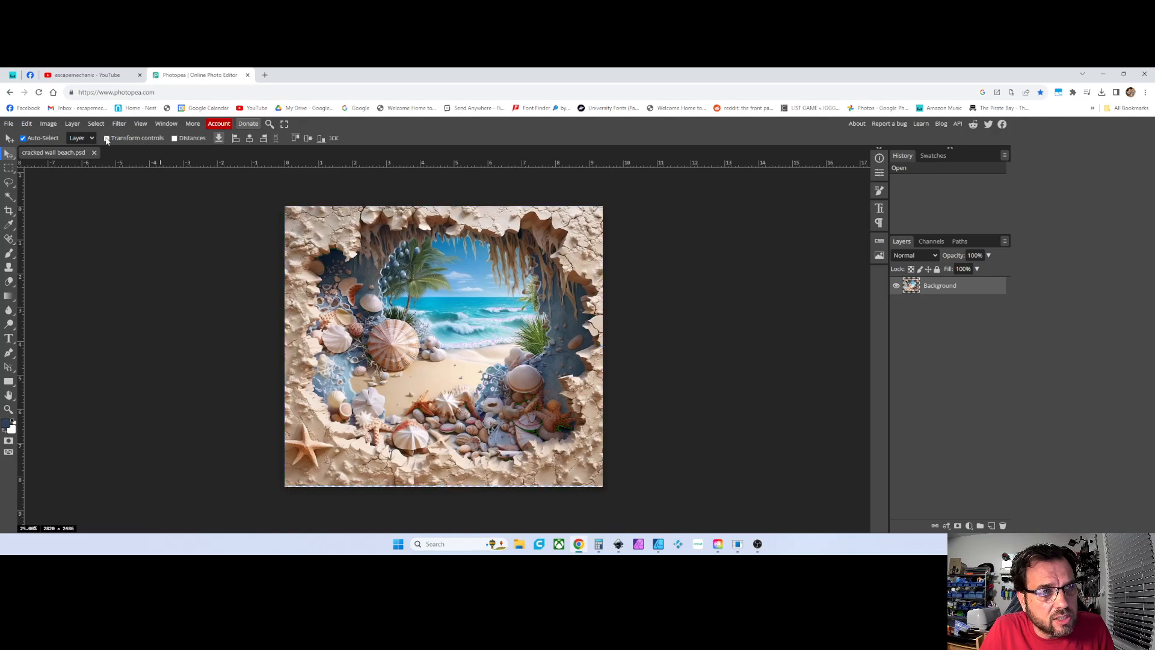
left_click(106, 138)
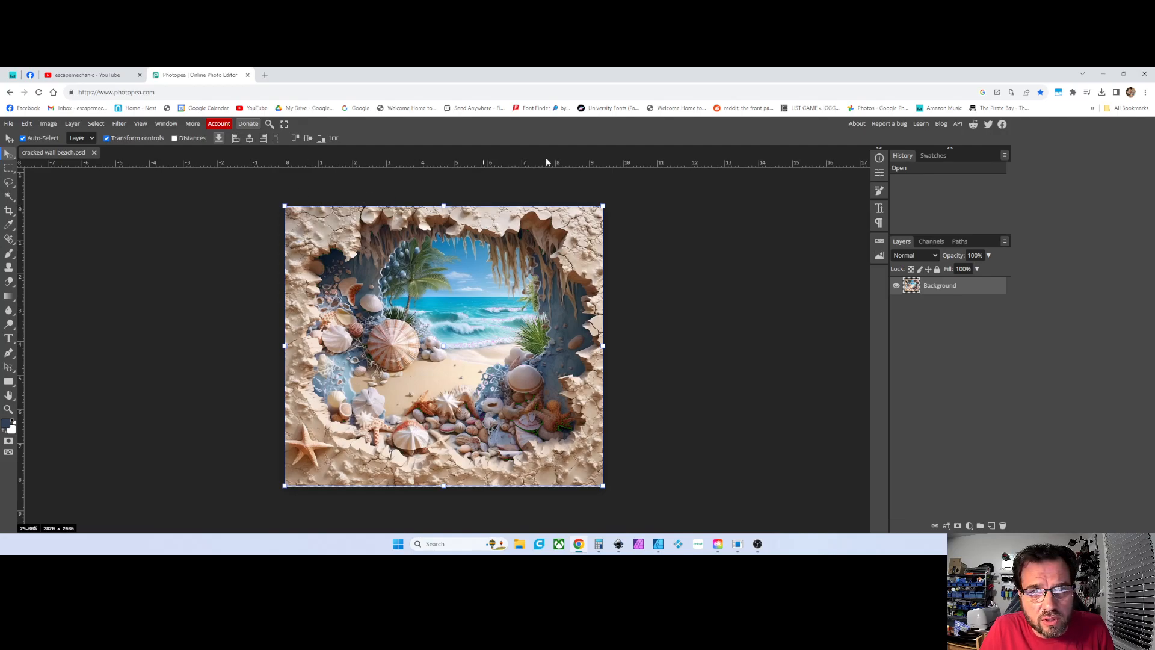
left_click(141, 124)
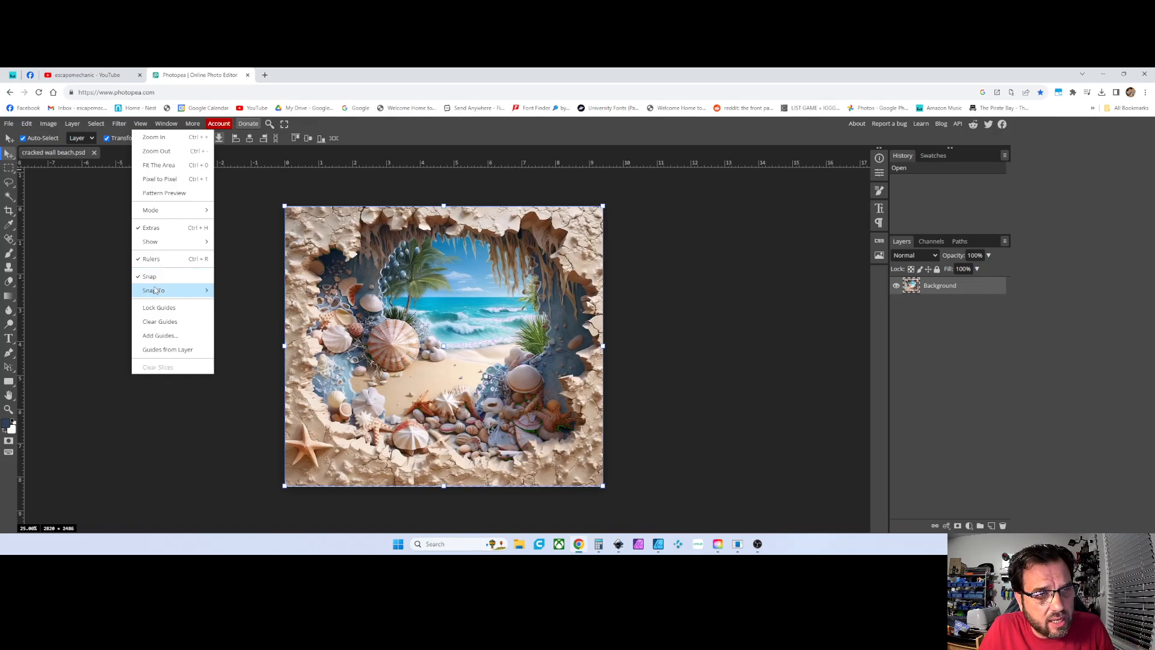
mouse_move(187, 291)
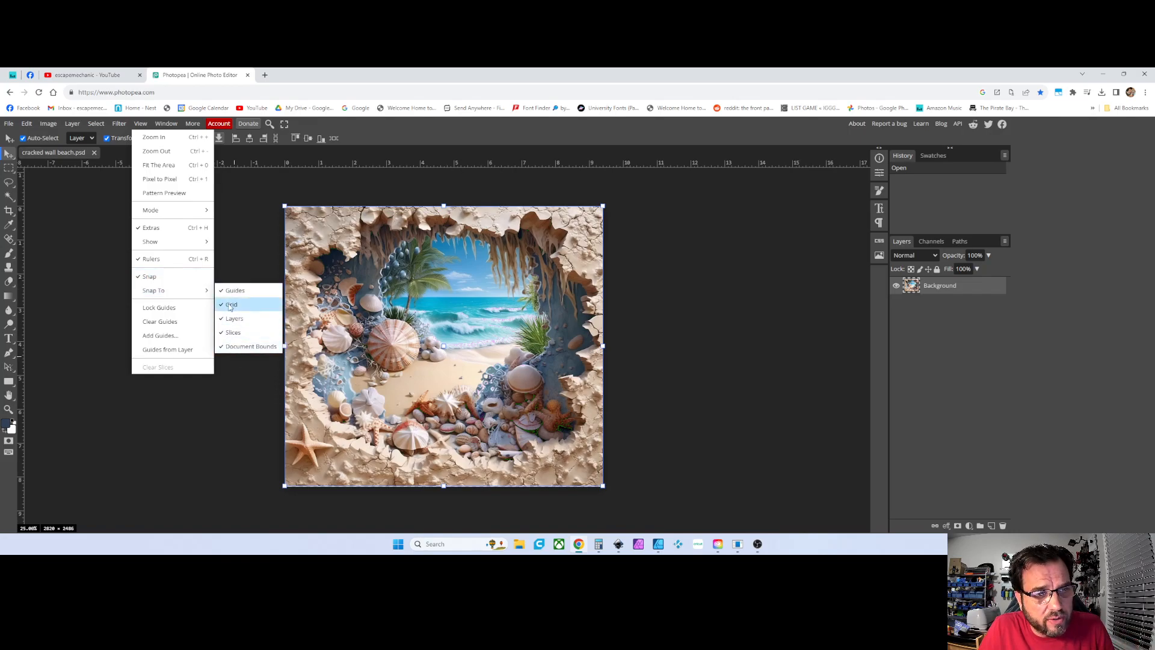
left_click(238, 223)
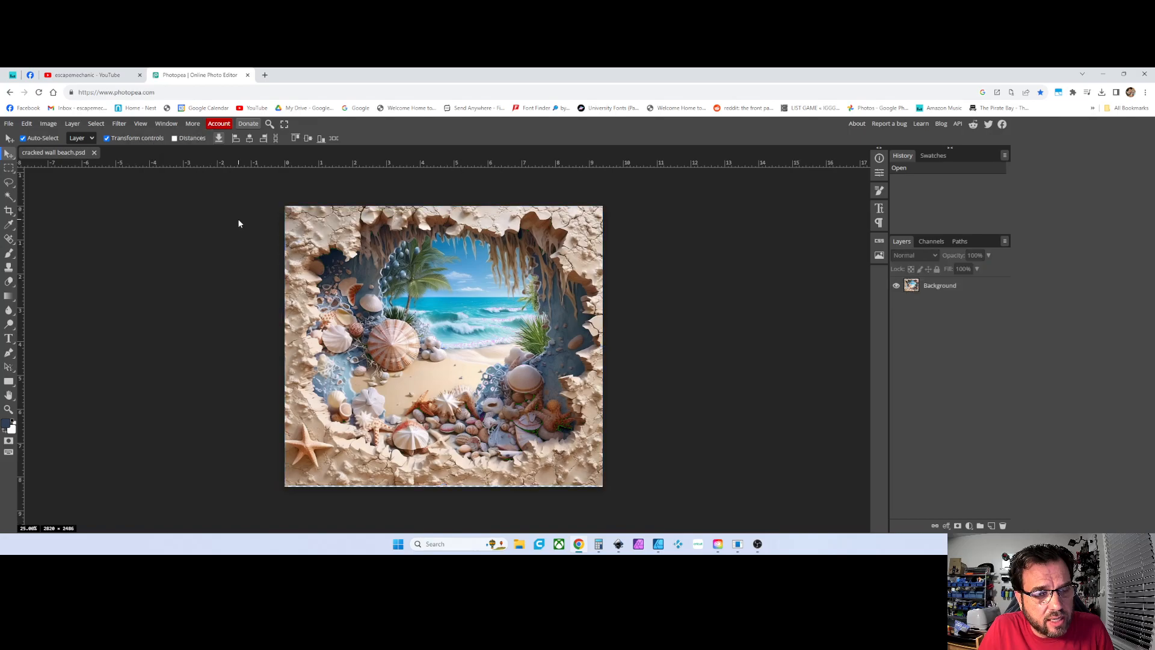
left_click(447, 269)
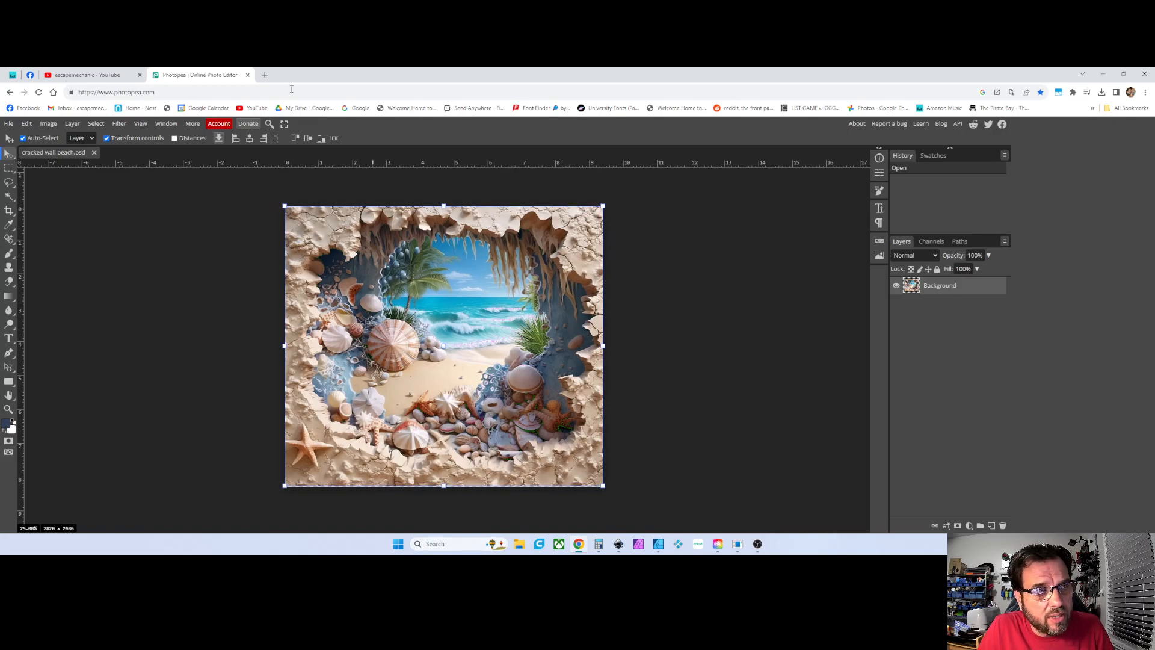
left_click(26, 123)
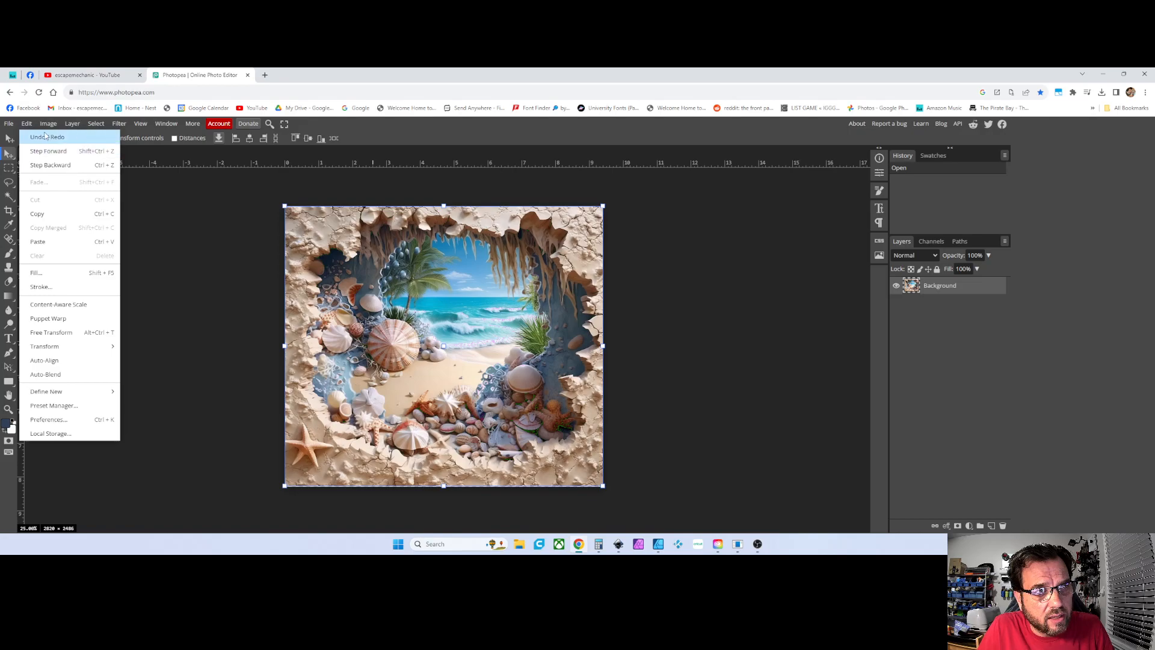
left_click(218, 268)
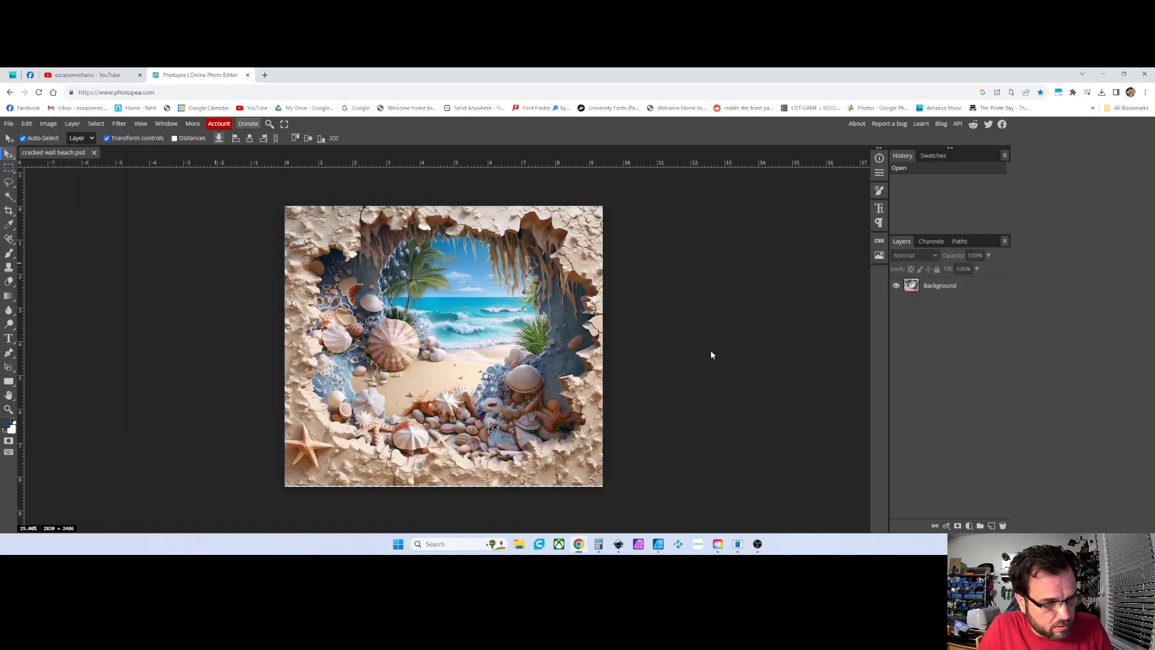
Step: Zoom in and out on the cracked wall beach image to examine its details
scroll(454, 353, "left", 1)
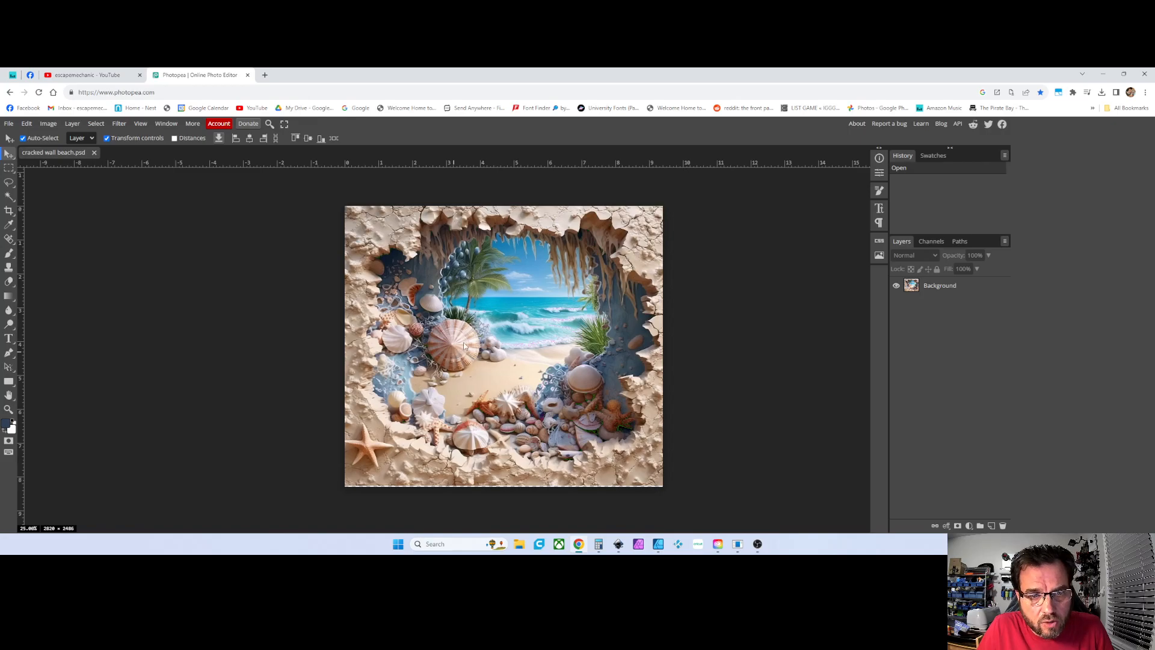
scroll(492, 345, "up", 1)
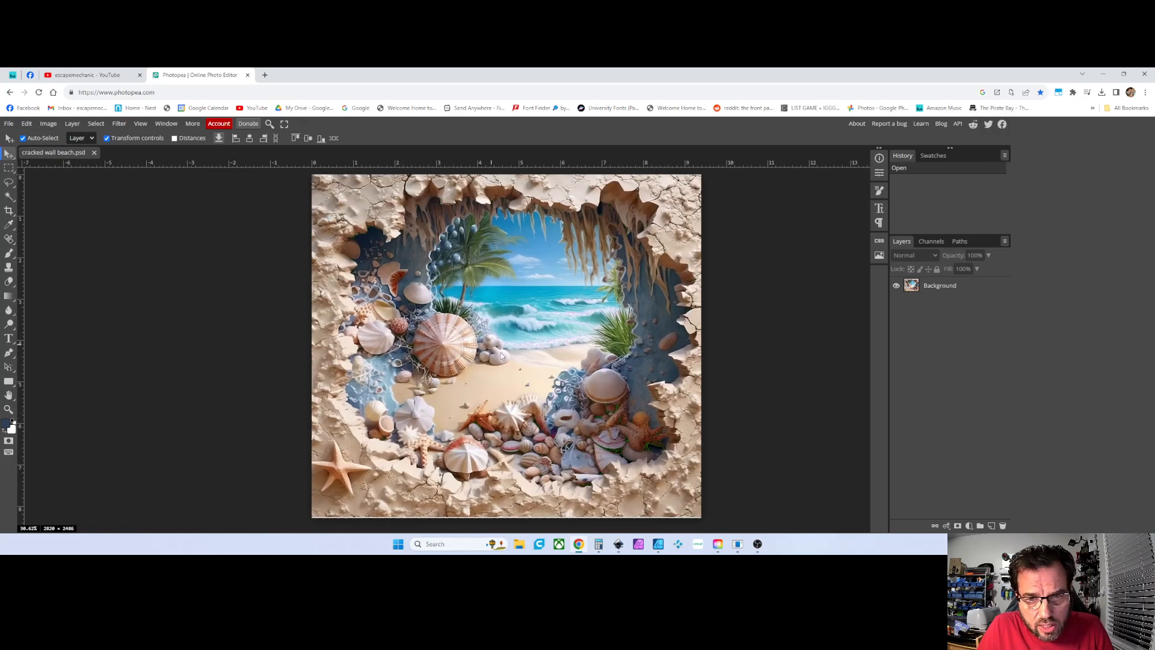
scroll(502, 355, "up", 1)
scroll(504, 355, "up", 3)
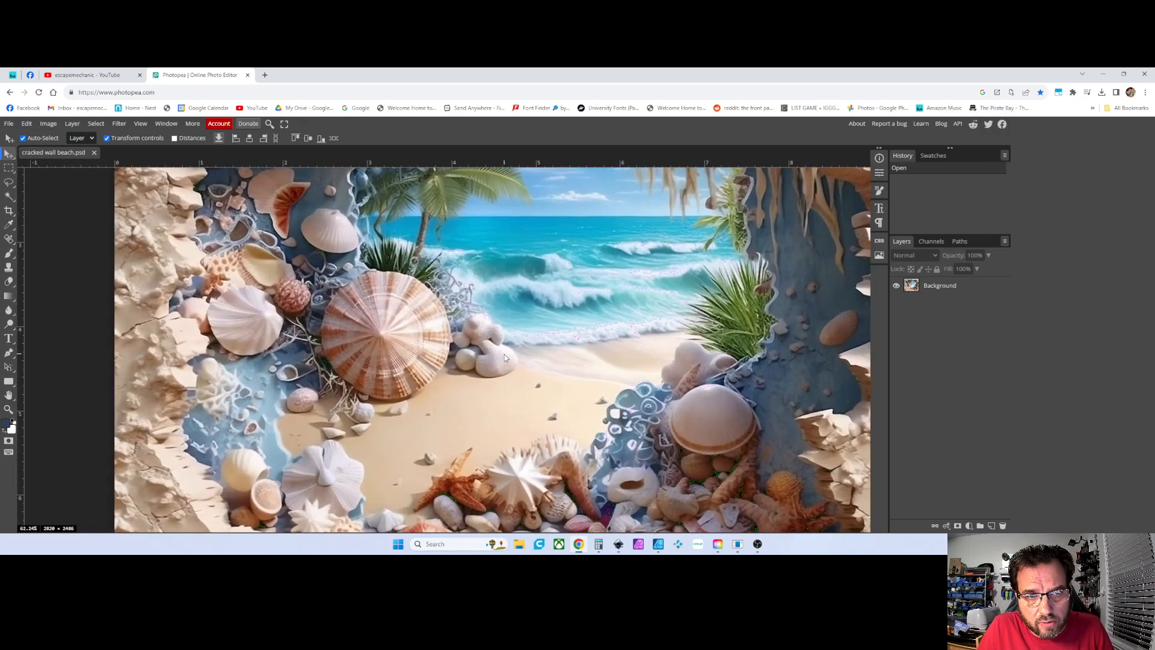
scroll(504, 355, "down", 4)
scroll(504, 355, "up", 3)
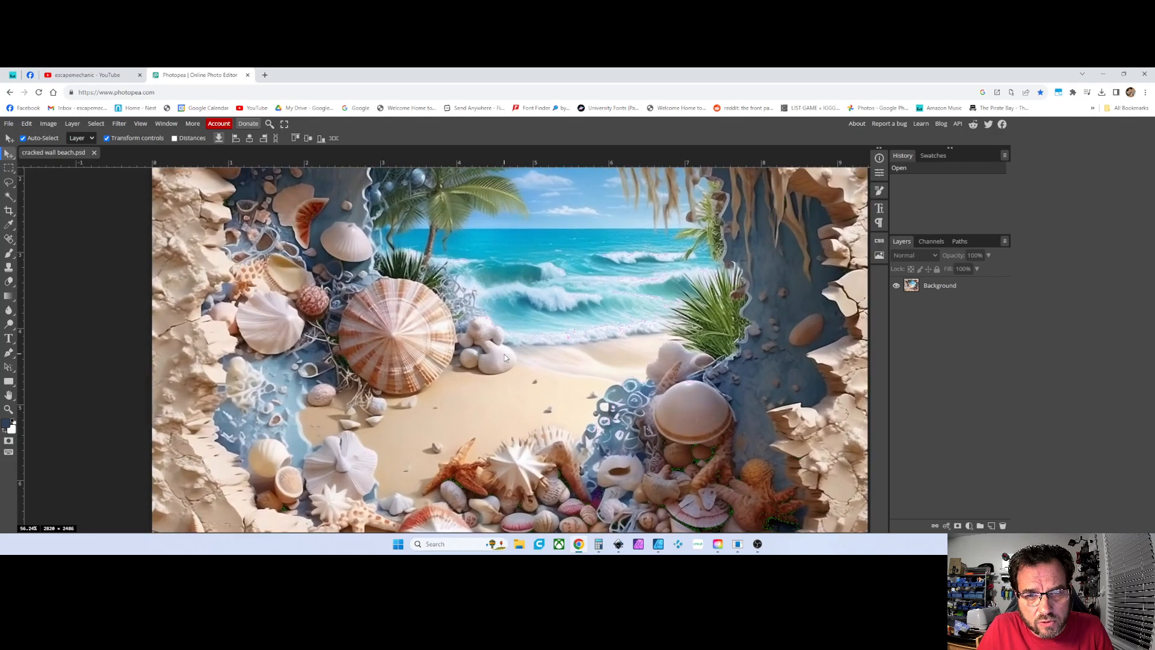
scroll(559, 334, "up", 1)
scroll(558, 335, "down", 3)
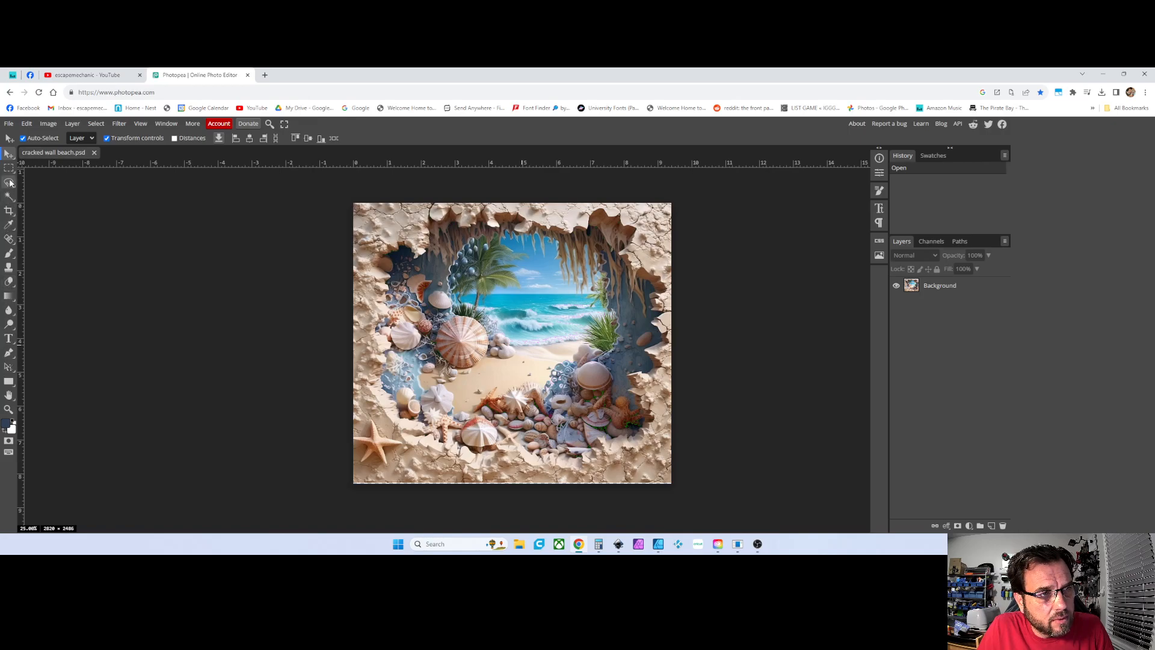
left_click(8, 410)
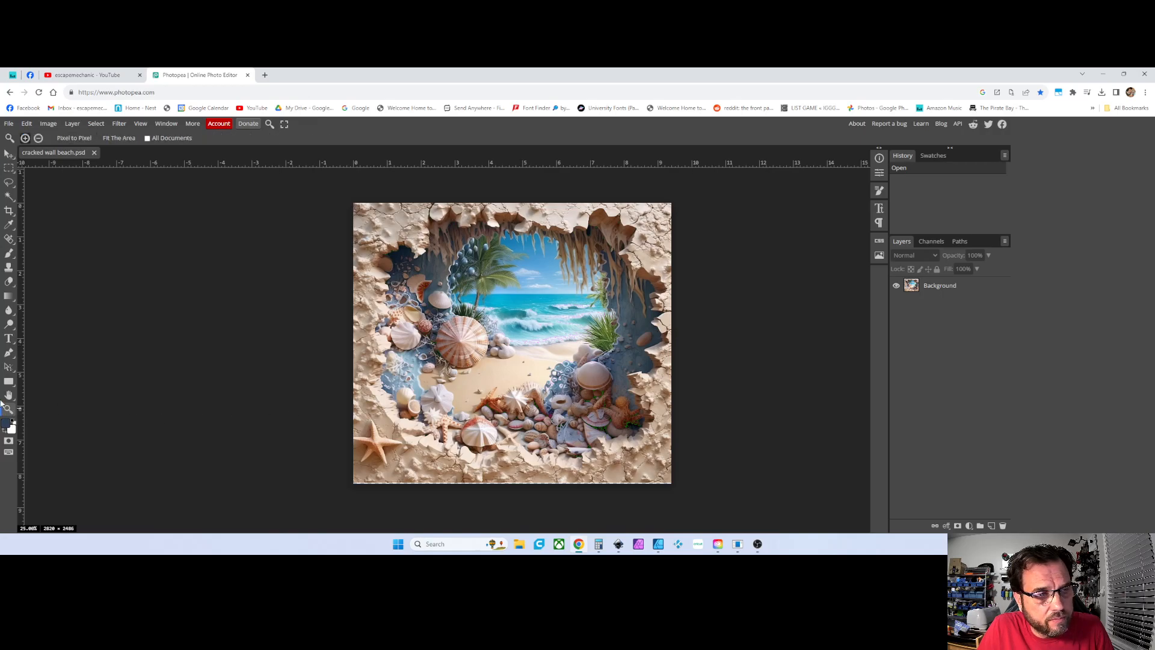
left_click(10, 154)
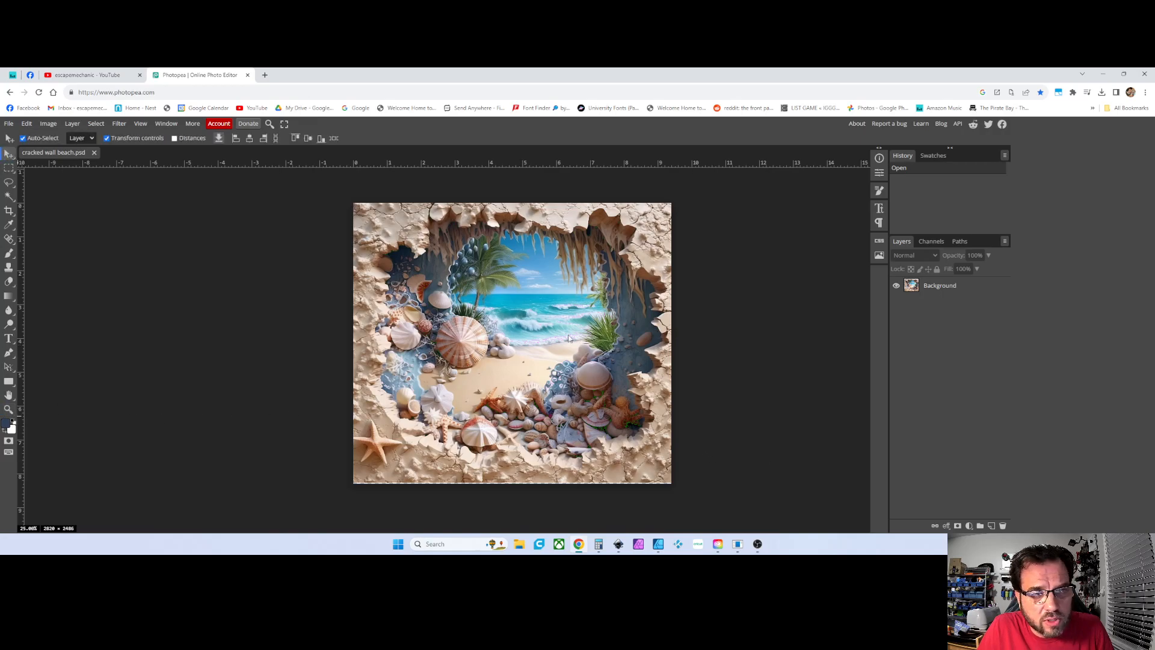
scroll(537, 390, "up", 2)
scroll(529, 355, "down", 3)
scroll(521, 311, "up", 1)
Step: Open the image size settings and show the dimensions in pixels, returning the unit to inches
left_click(49, 125)
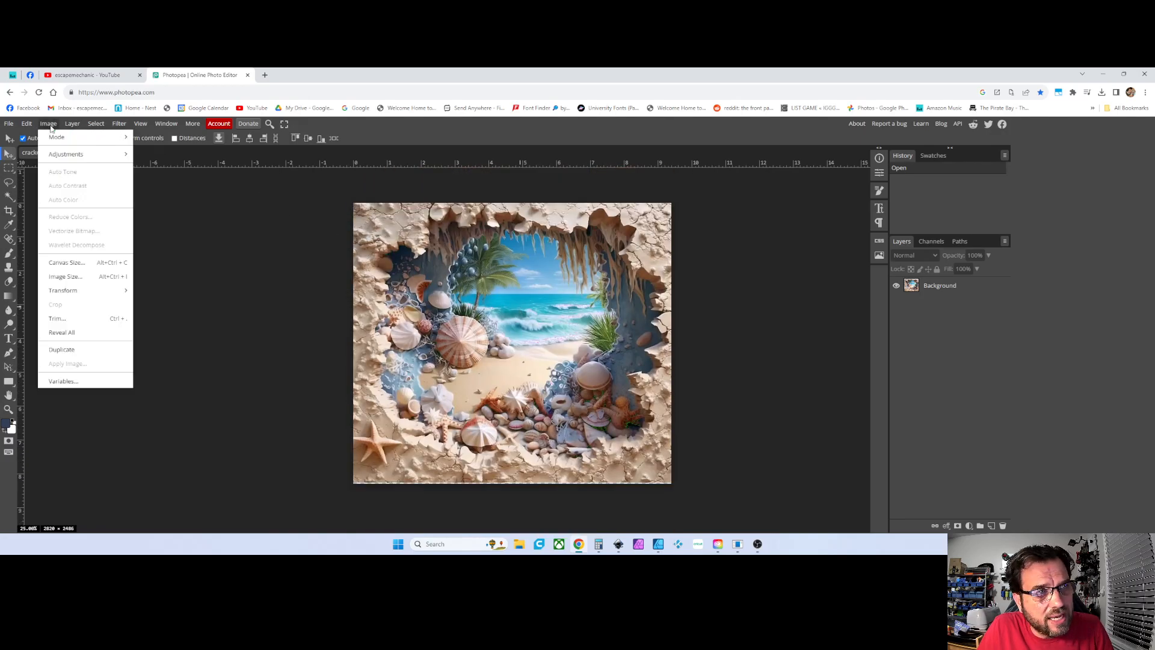
left_click(63, 278)
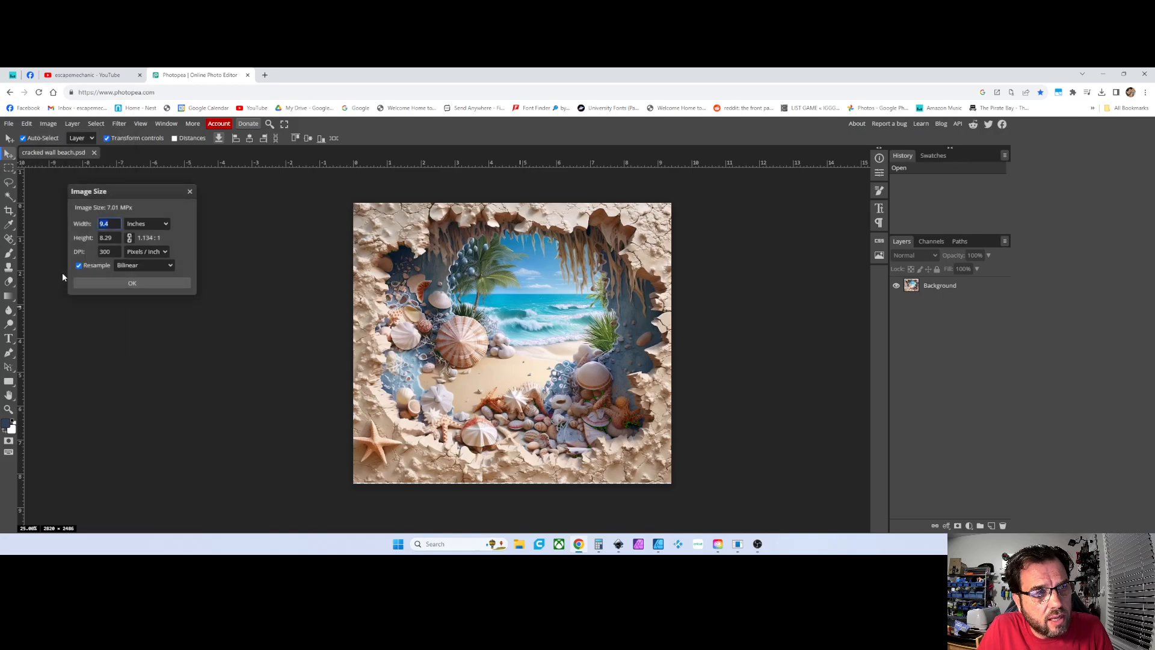
left_click(155, 228)
left_click(136, 234)
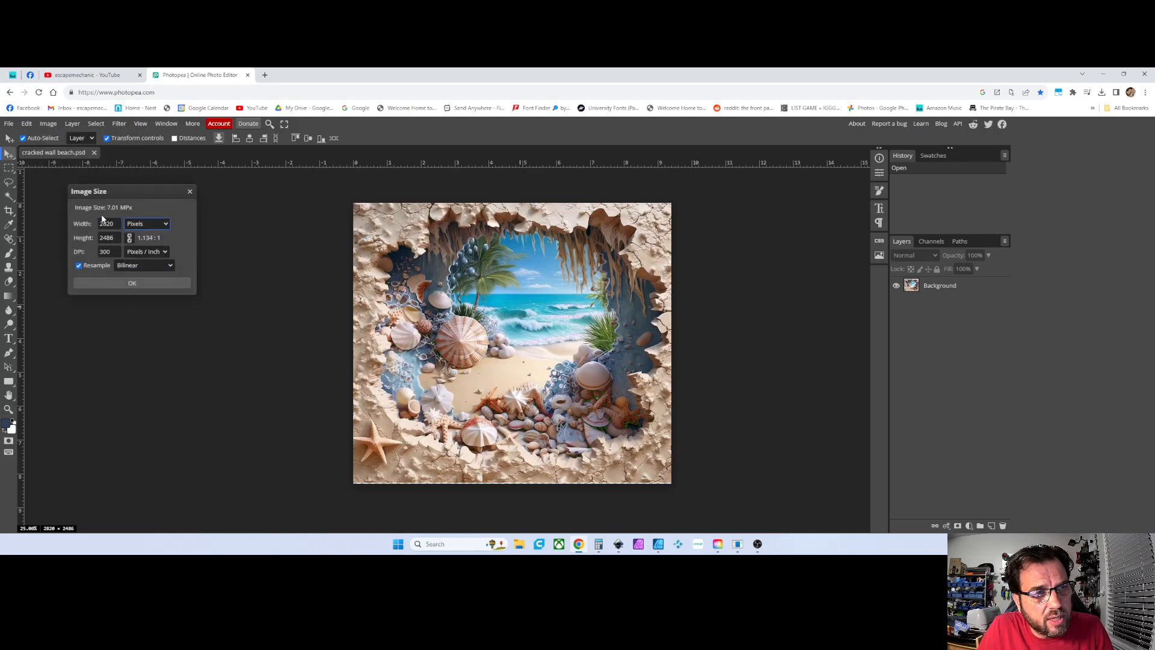
left_click(149, 228)
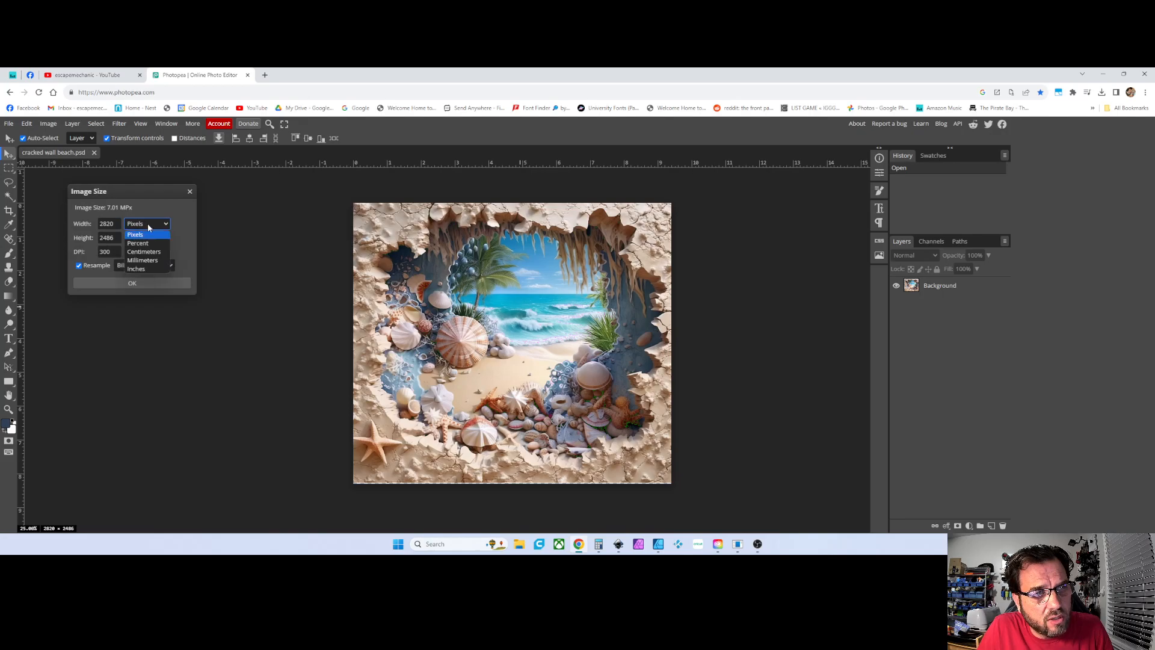
left_click(136, 268)
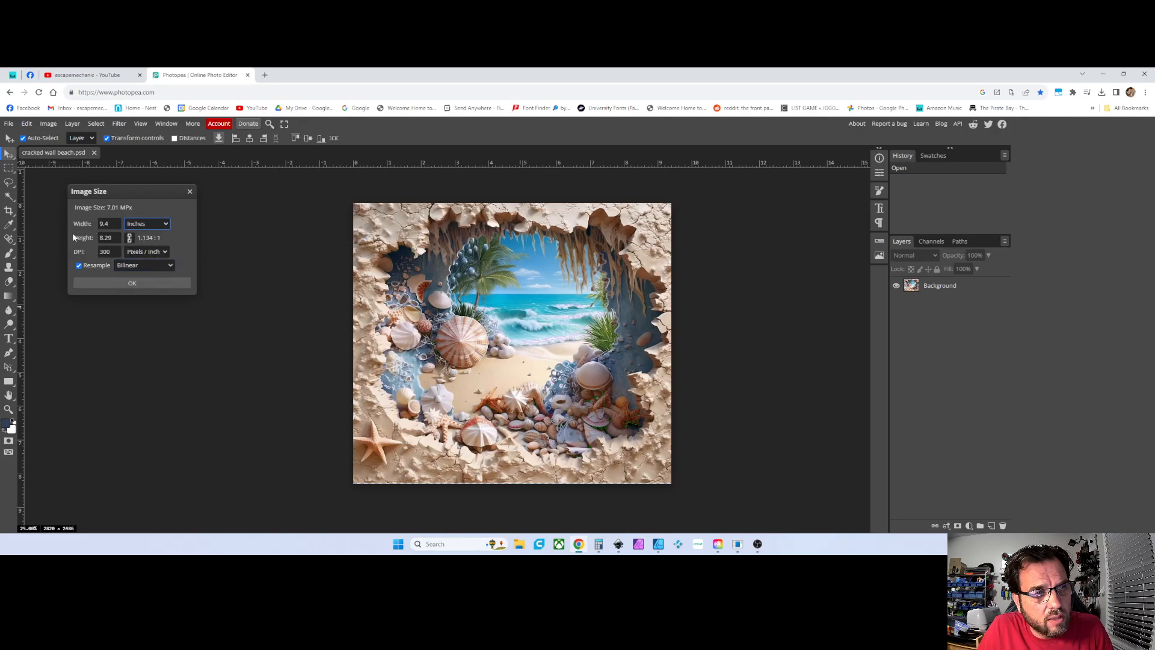
Step: Resize the image to 9.35 inches wide and 8.2 inches high with the aspect ratio unlocked, keeping 300 DPI
left_click(117, 224)
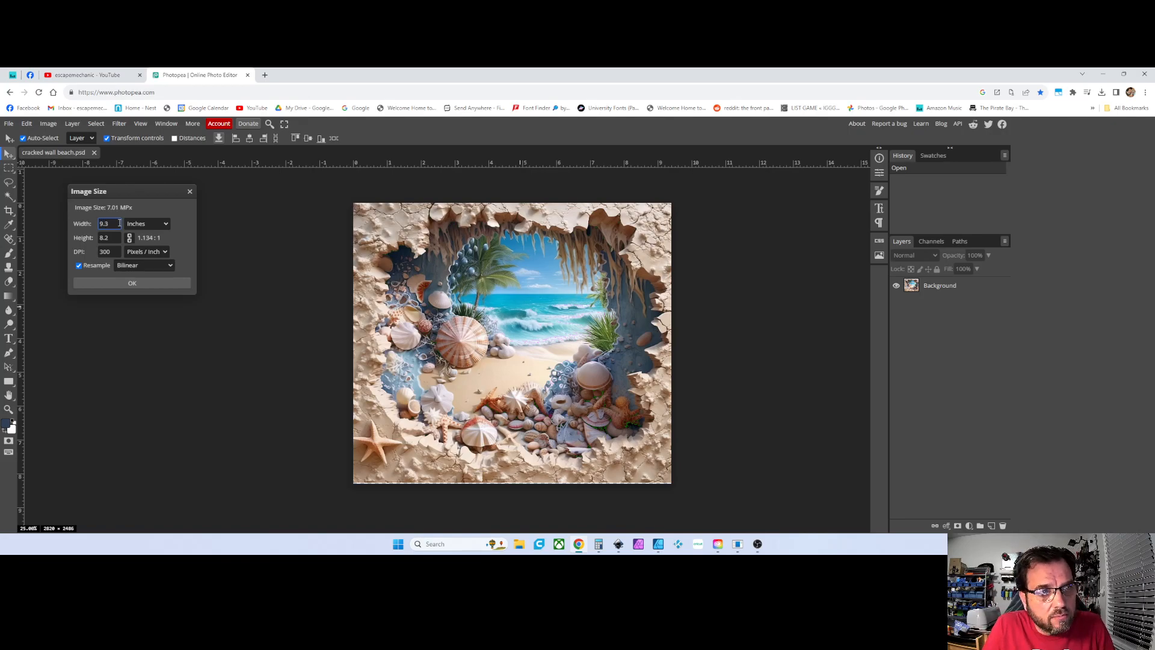
left_click(115, 237)
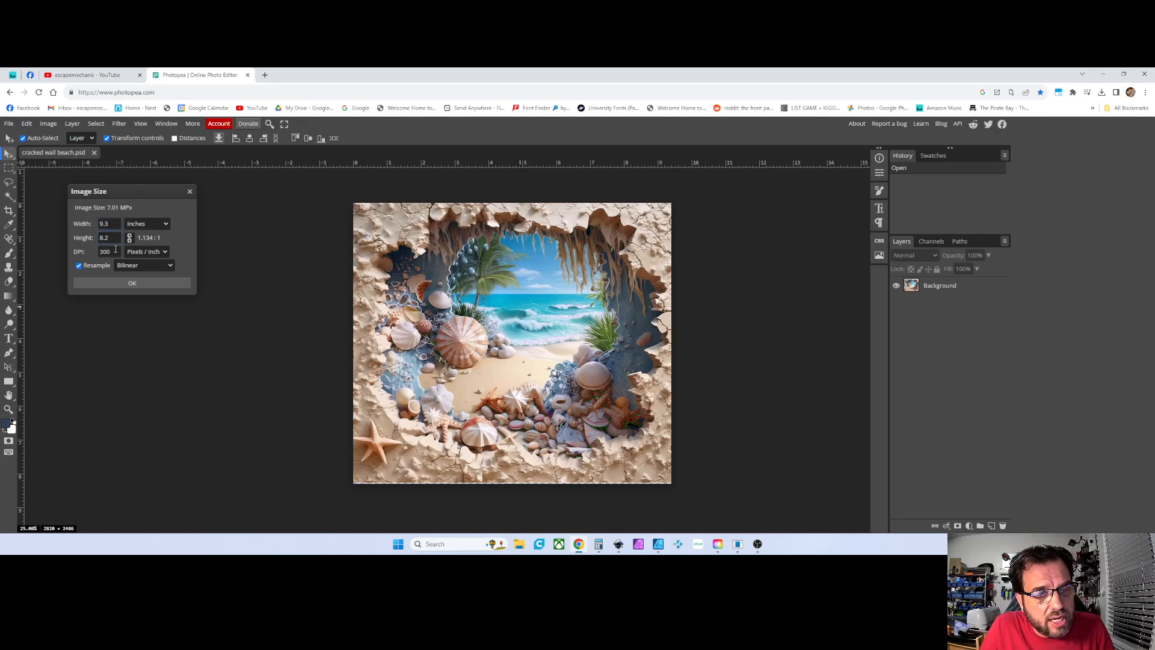
left_click(109, 225)
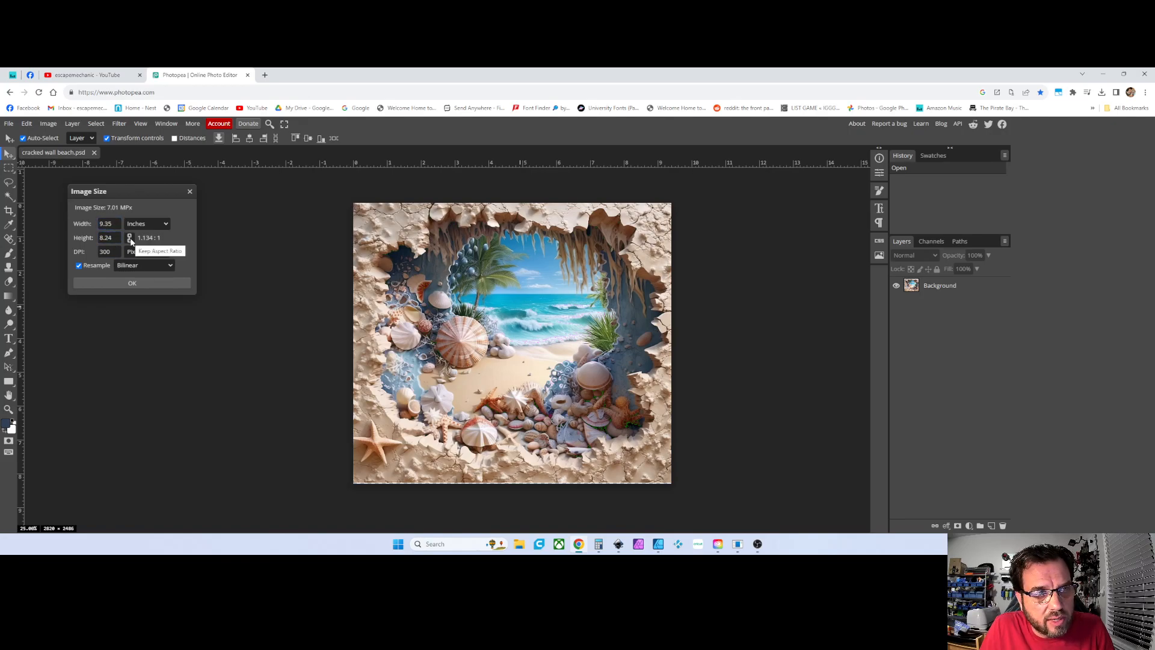
left_click(110, 241)
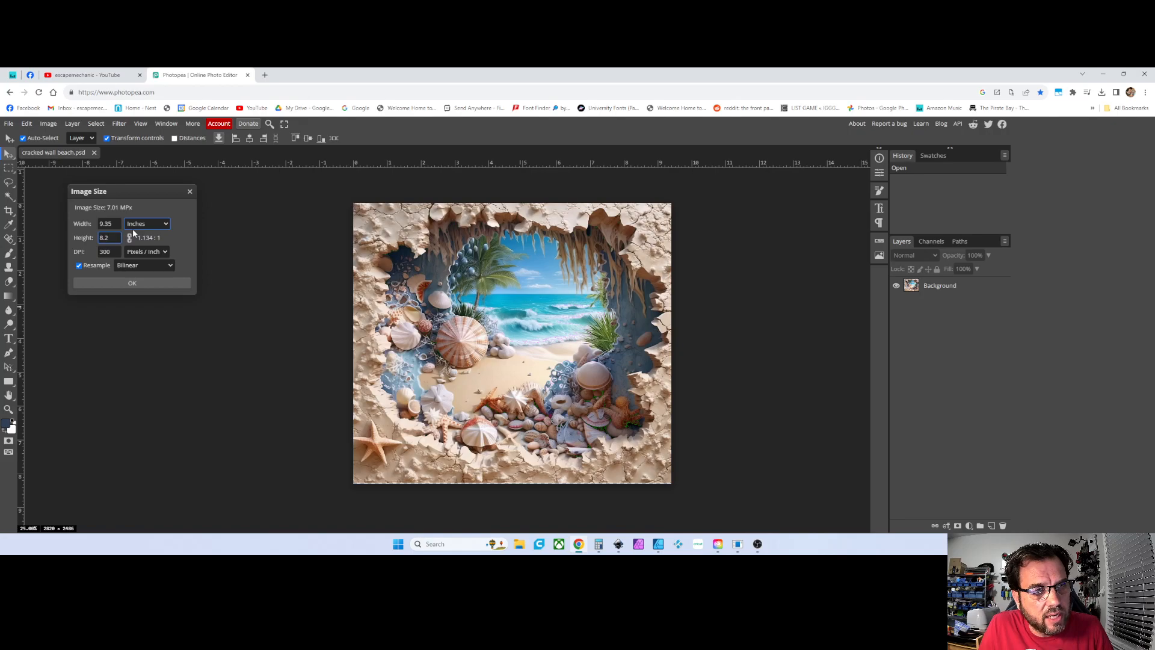
left_click(149, 284)
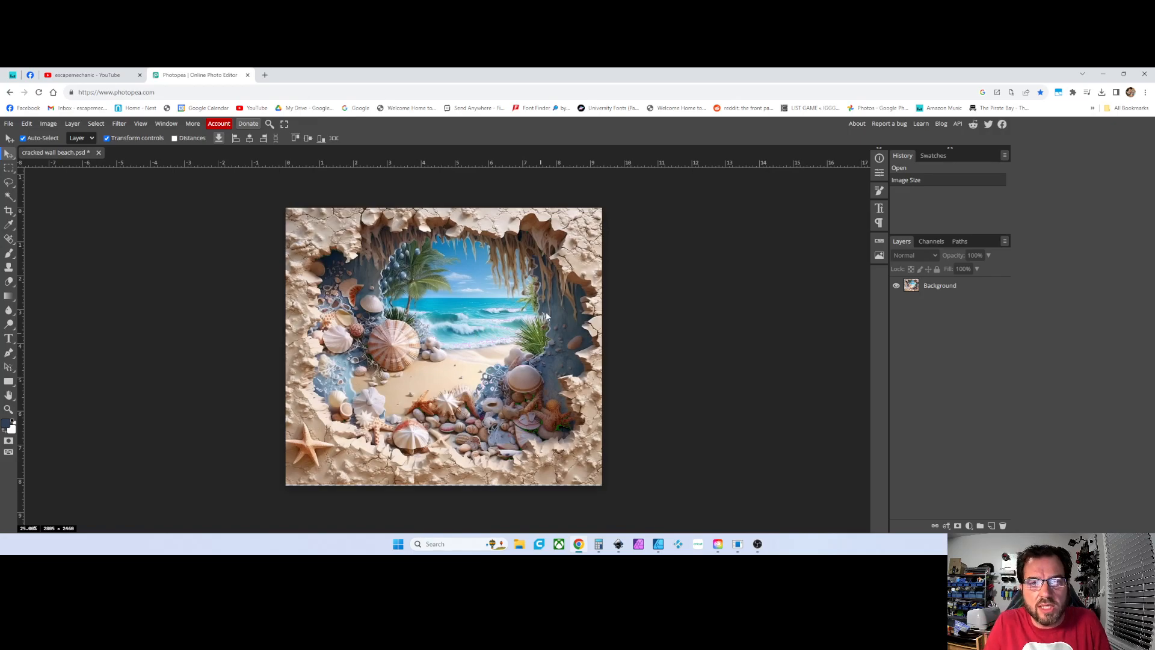
Step: Select the Background layer and toggle its visibility off and back on
left_click(415, 243)
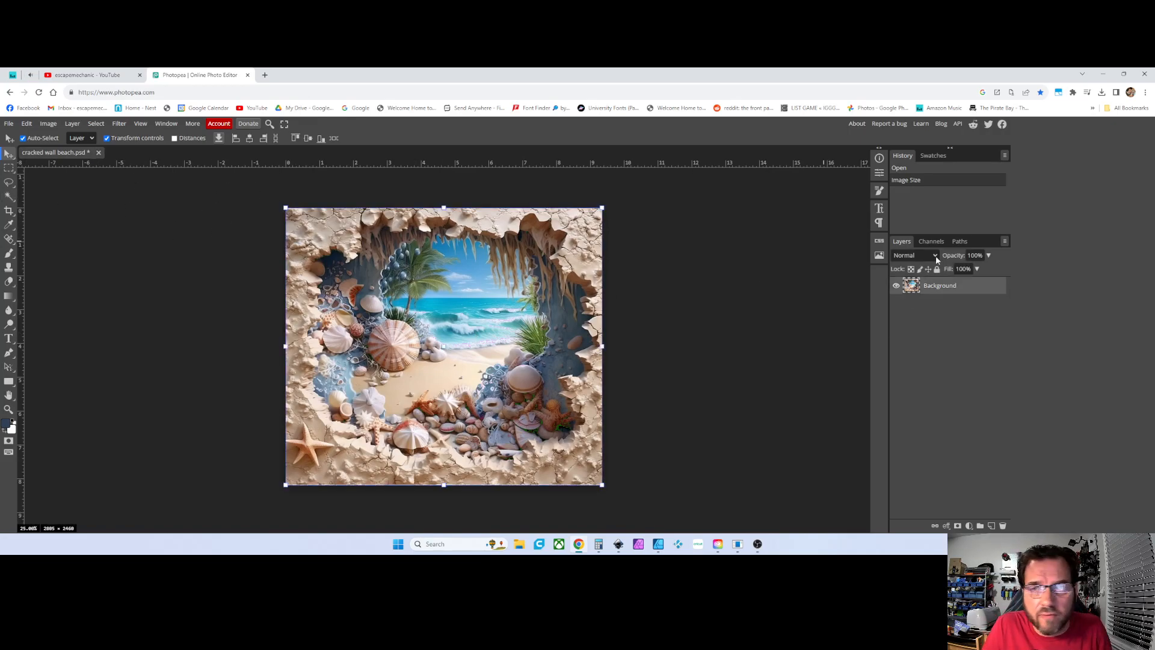
left_click(900, 288)
left_click(901, 288)
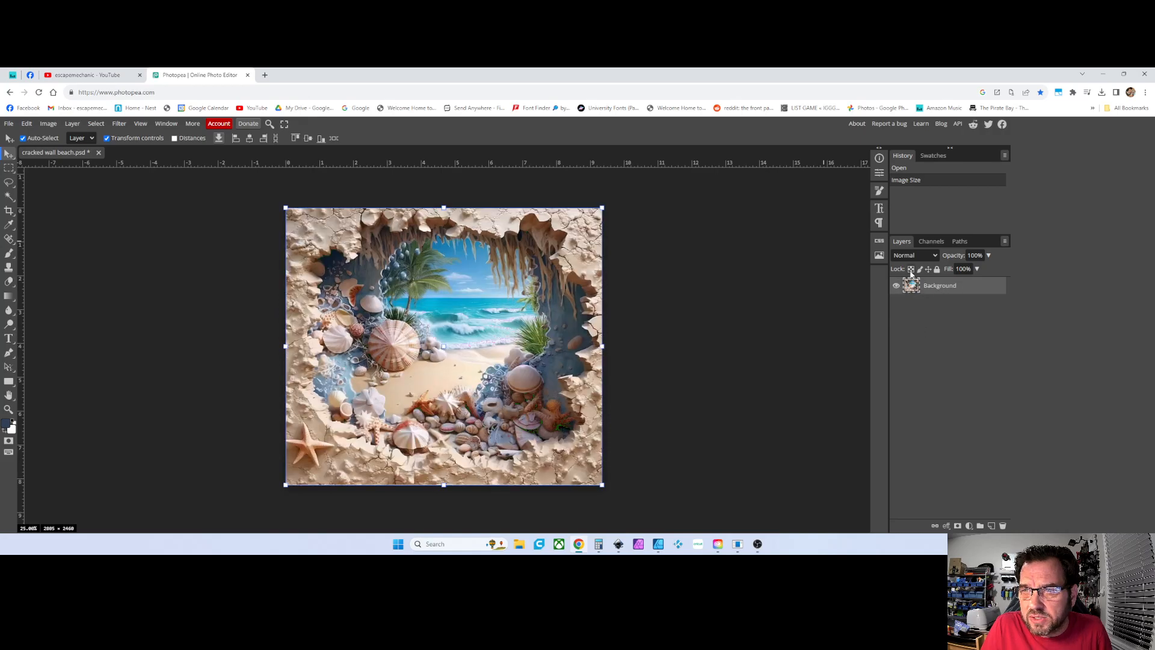
left_click(897, 287)
left_click(897, 287)
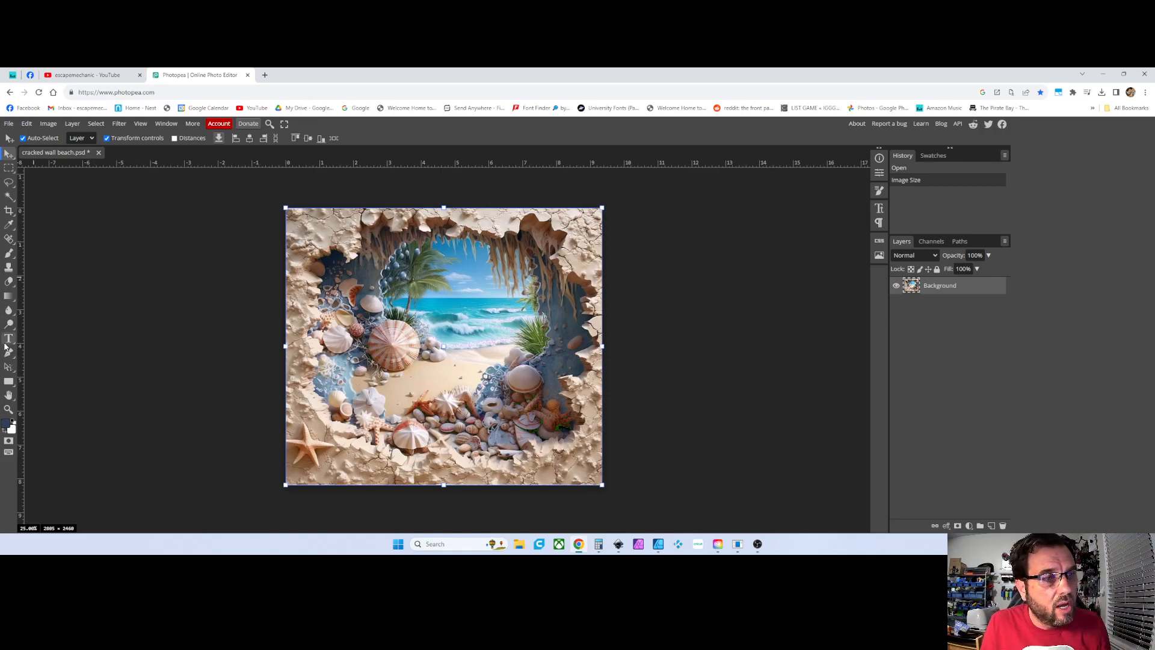
Step: Draw a black-filled square with the Rectangle tool over the middle of the beach scene
left_click(8, 381)
left_click_drag(441, 314, 516, 401)
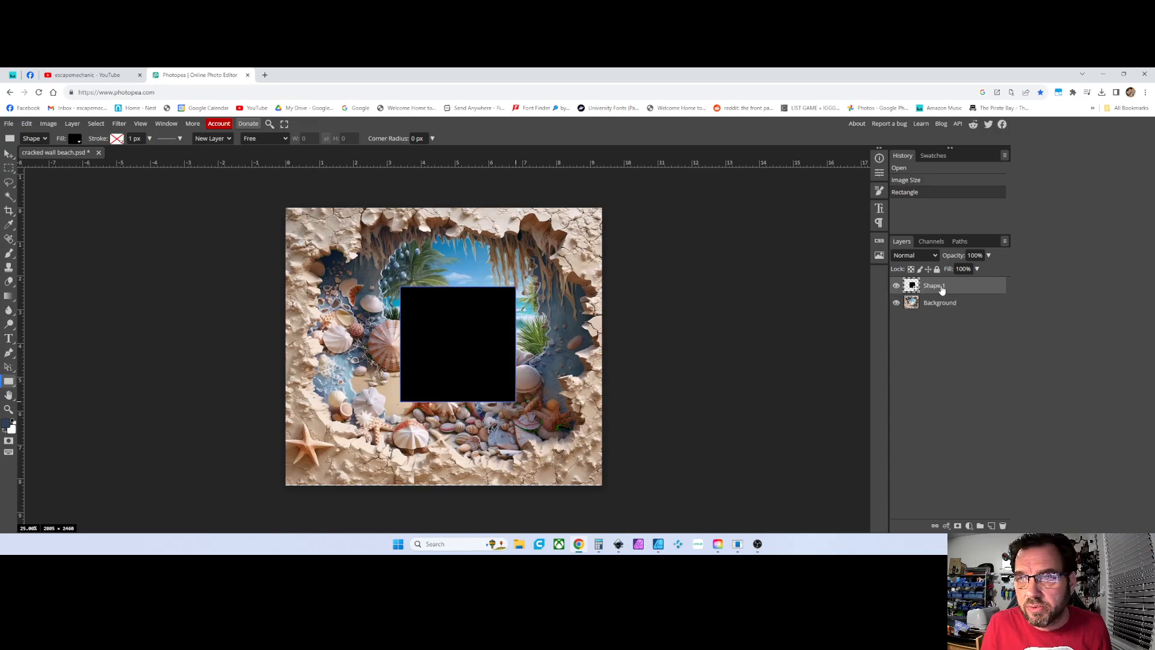
Step: Toggle the visibility of the Shape 1 layer off and on to show it separately from the beach image
left_click(900, 288)
left_click(901, 288)
left_click(899, 287)
left_click(899, 287)
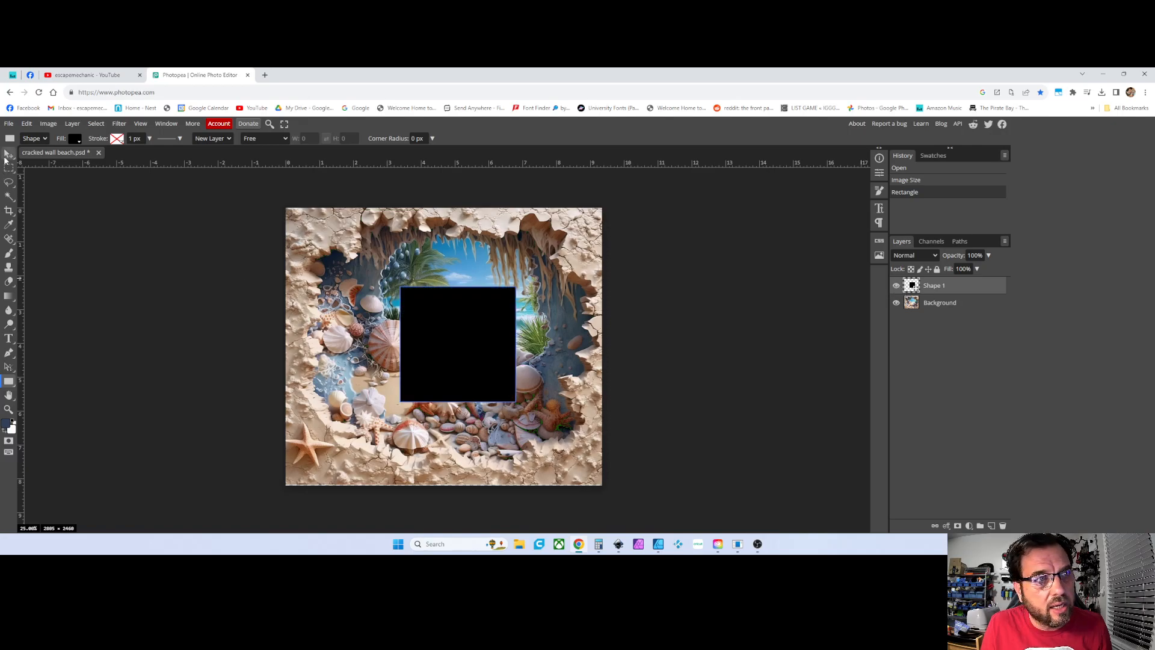
Step: Move the black square toward the upper left of the beach scene and enlarge it to about 106%
left_click(7, 155)
left_click_drag(423, 320, 371, 267)
left_click_drag(417, 302, 460, 270)
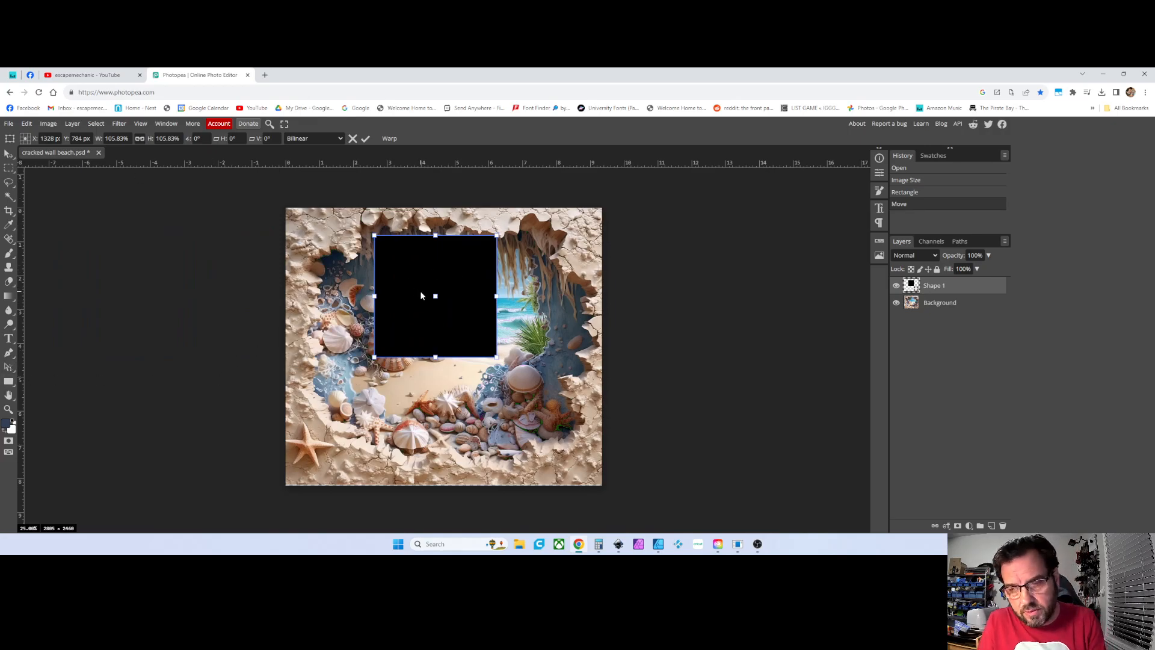
Step: Delete the black square's layer and duplicate the Background layer
key("Delete")
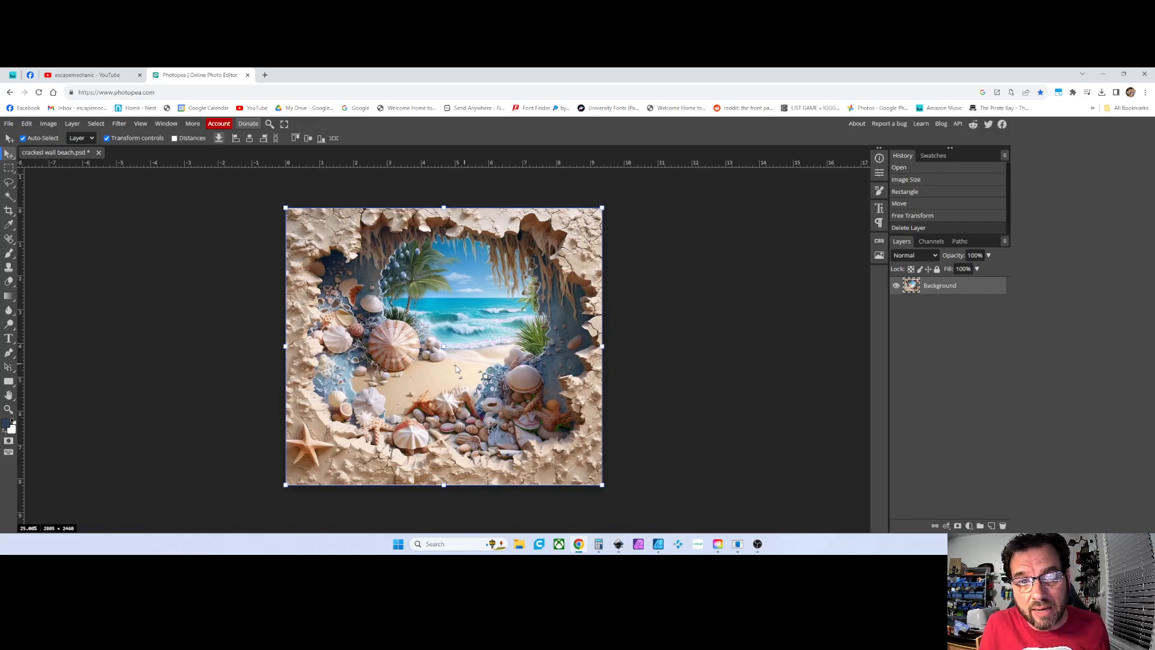
right_click(926, 289)
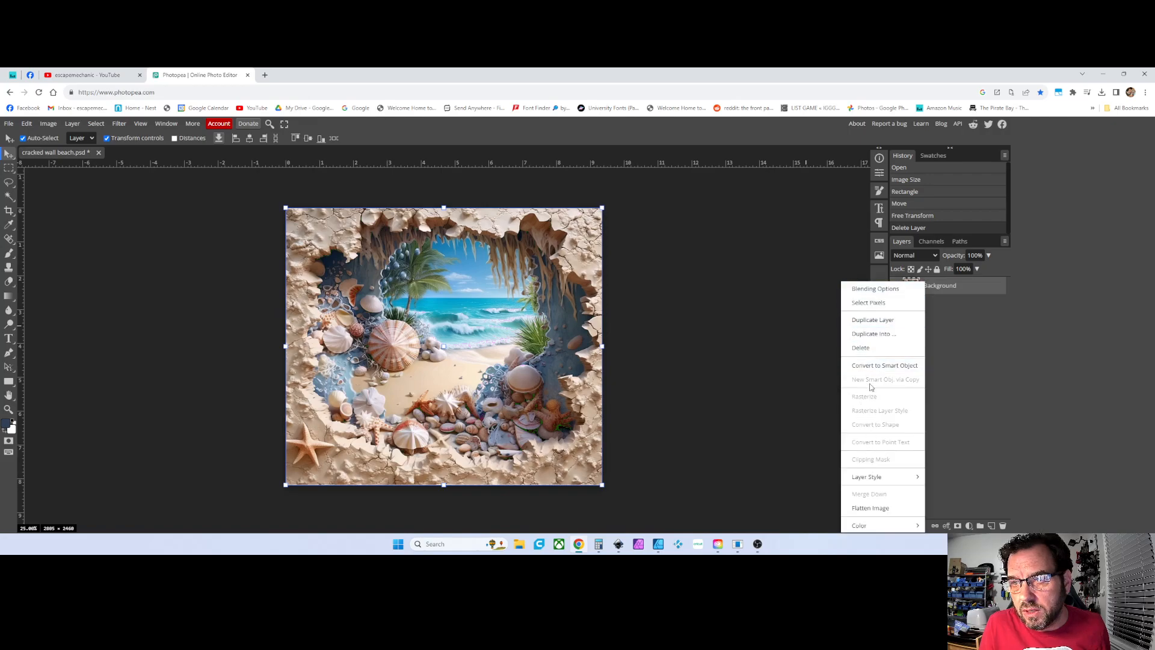
left_click(867, 321)
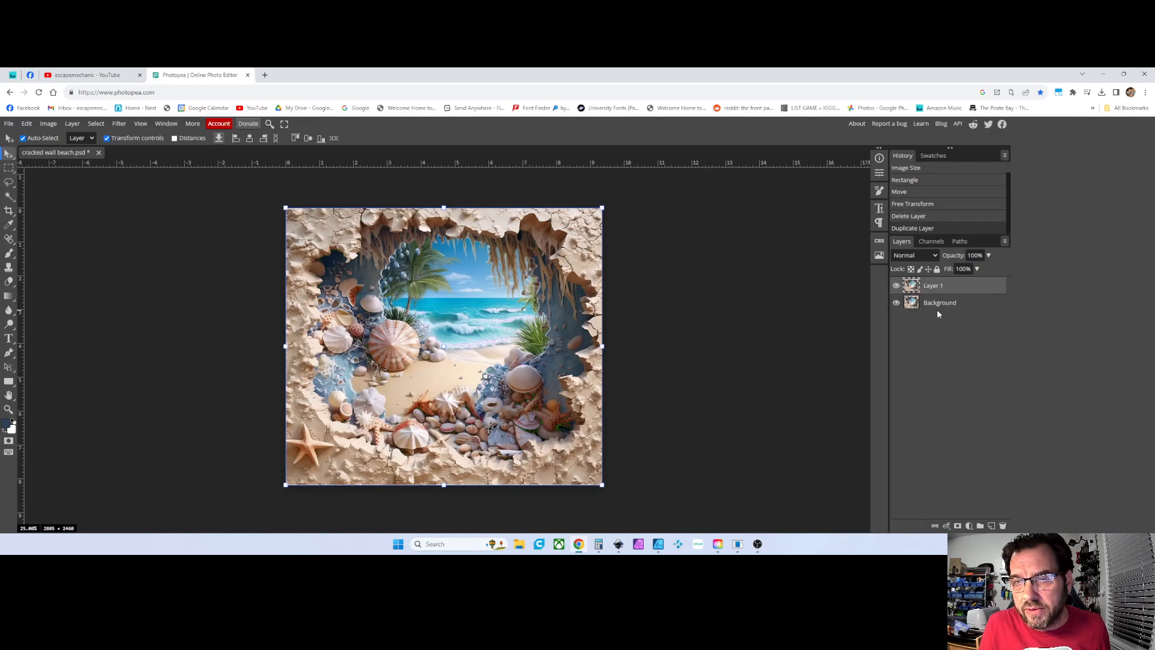
Step: Toggle the visibility of Layer 1 and the Background off and on to compare the two copies
left_click(897, 286)
left_click(896, 303)
left_click(896, 303)
left_click(896, 286)
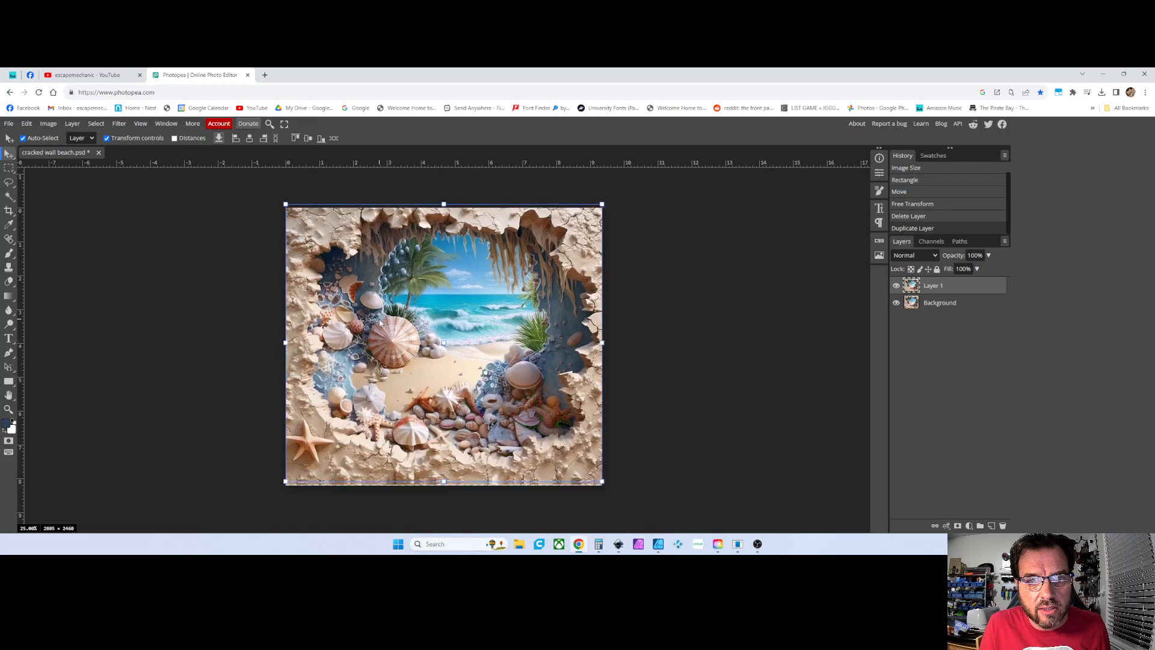
mouse_move(481, 315)
left_mouse_down()
mouse_move(446, 317)
mouse_move(459, 311)
left_mouse_up()
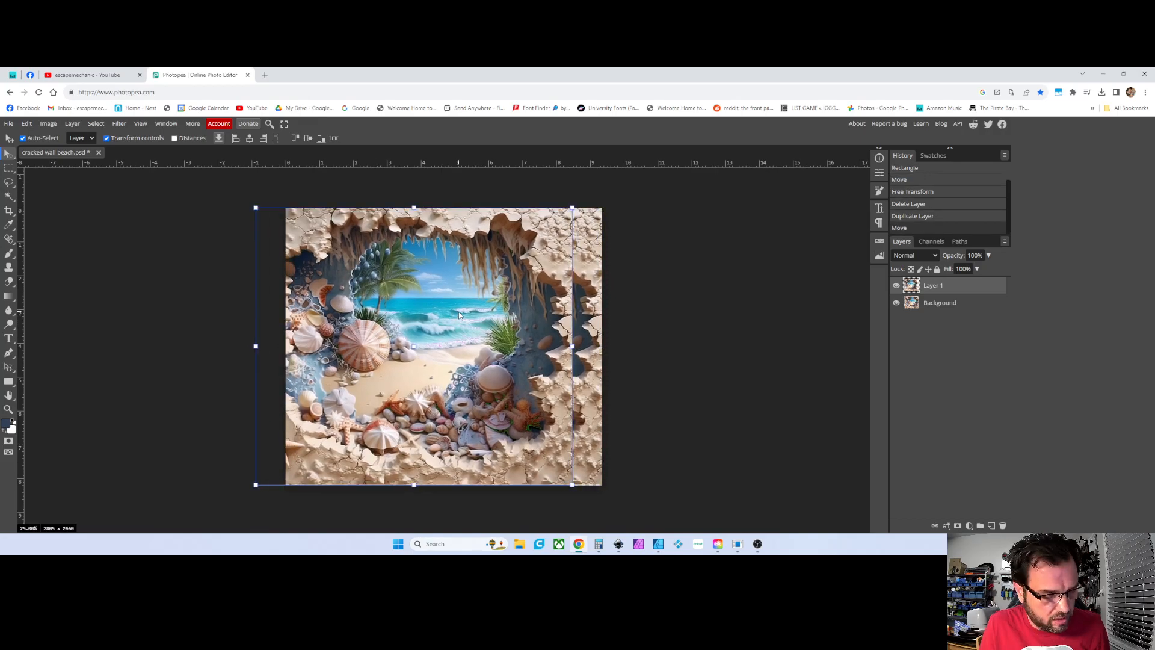
key("ctrl+z")
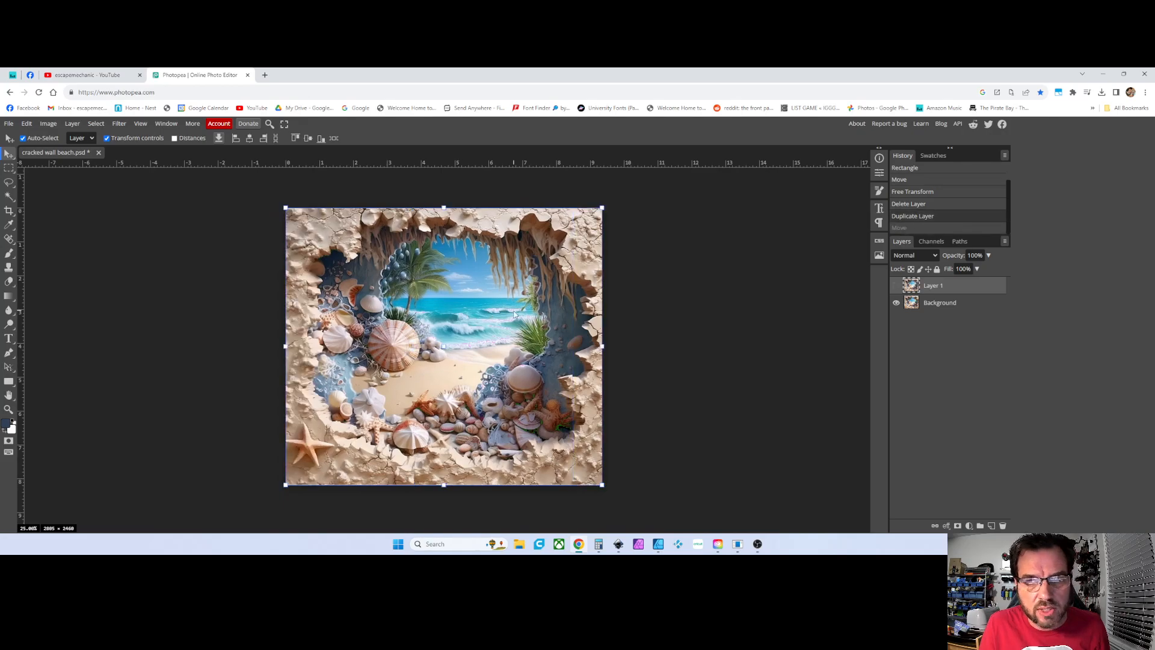
left_click(896, 287)
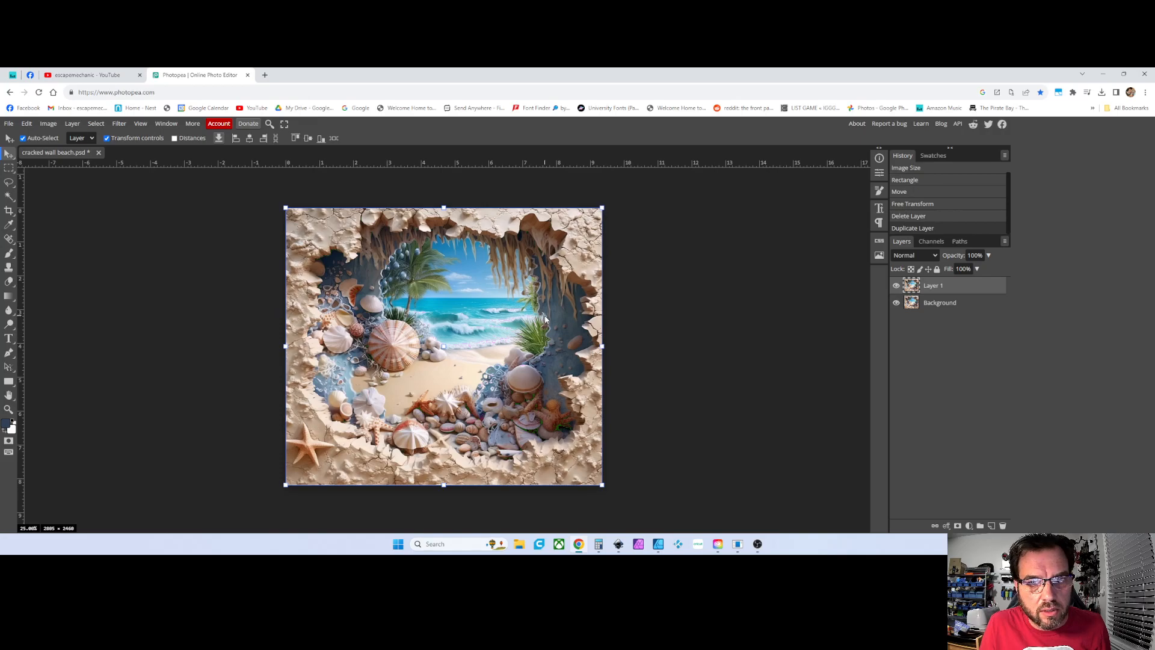
Step: Shift Layer 1 left and the Background layer right by half the canvas width so their edges meet at the center
left_click_drag(545, 318, 386, 319)
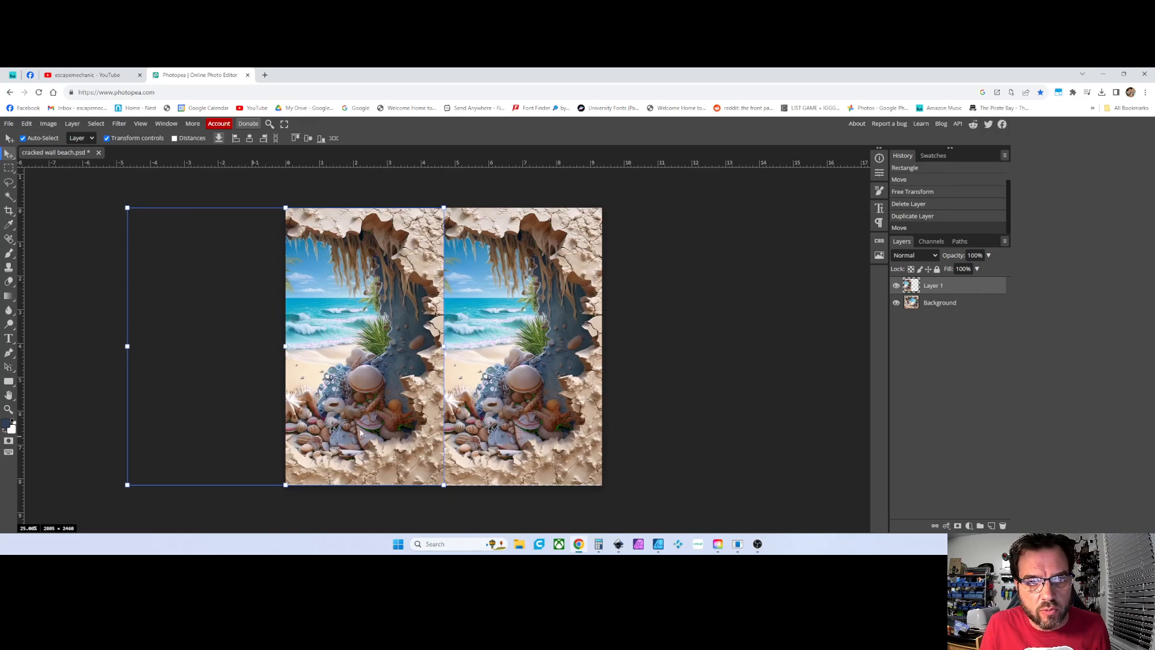
mouse_move(340, 318)
left_mouse_down()
mouse_move(378, 313)
mouse_move(352, 309)
left_mouse_up()
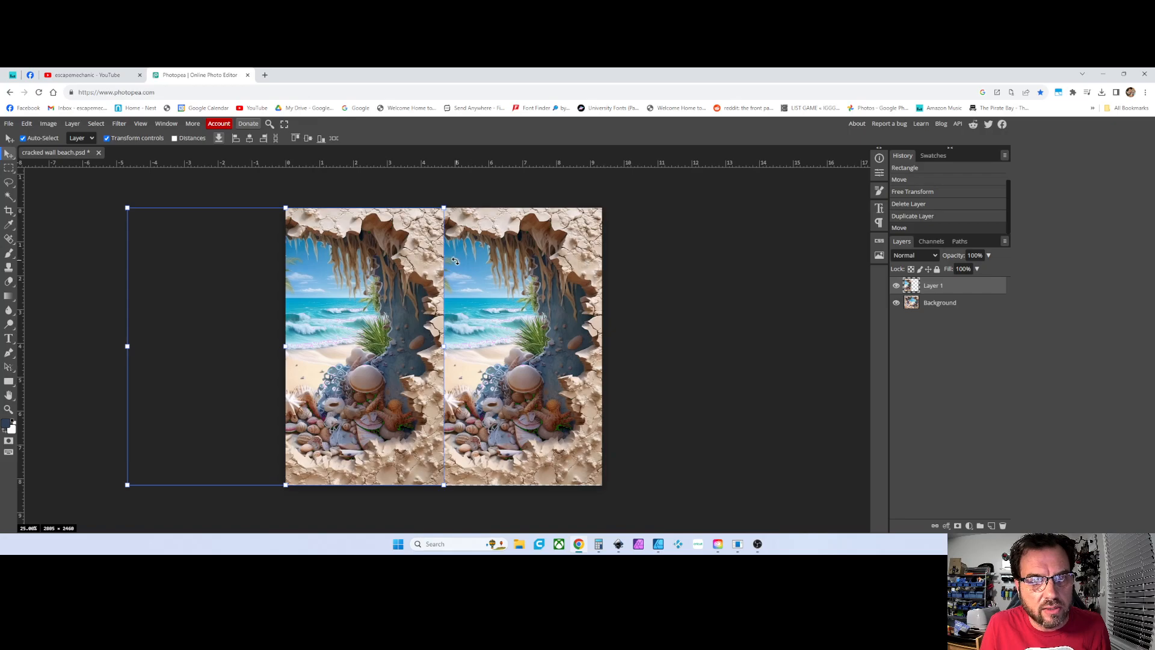
left_click(493, 287)
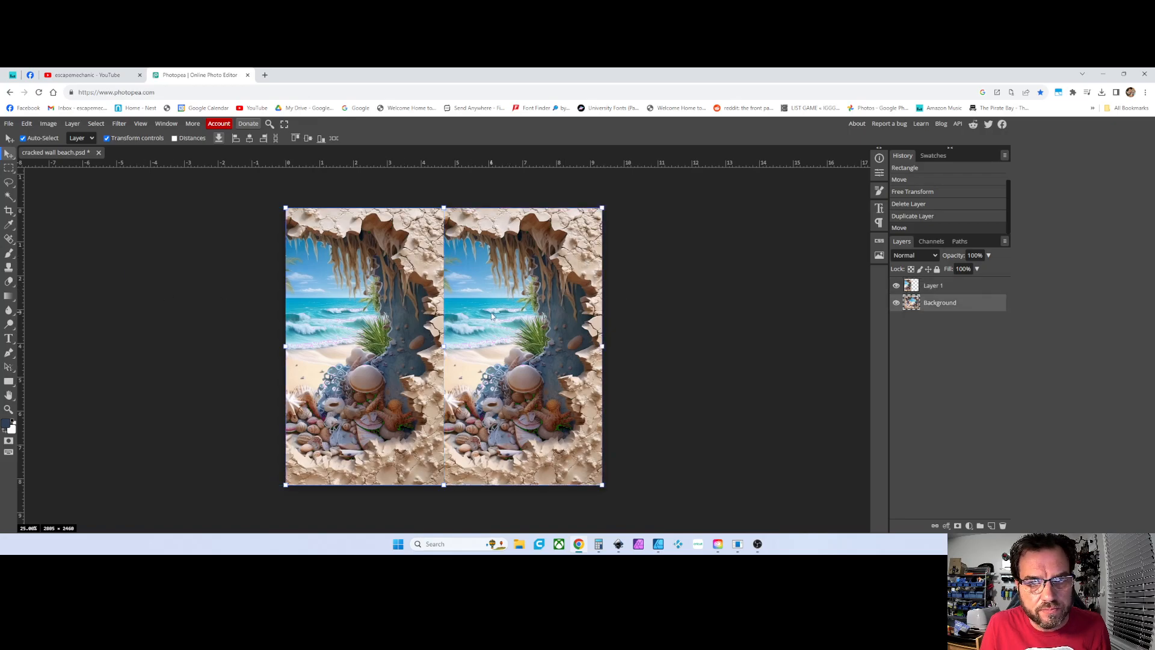
left_click_drag(491, 315, 650, 312)
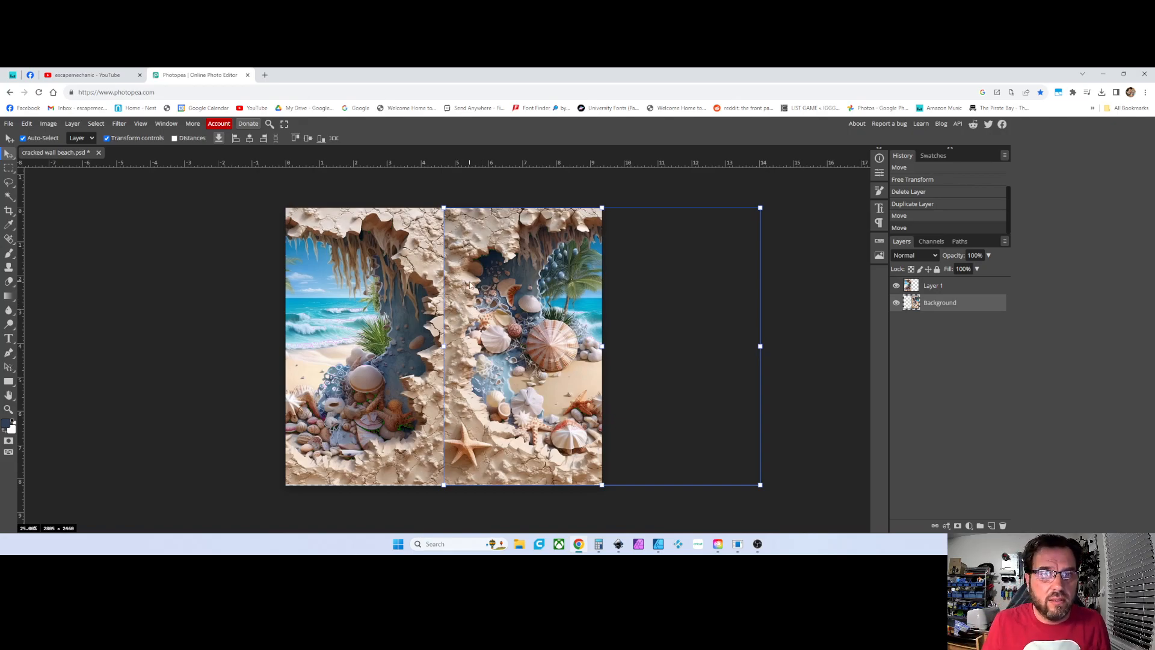
Step: Select the left and right image layers in turn on the canvas to check their extents, and deselect both
left_click(413, 257)
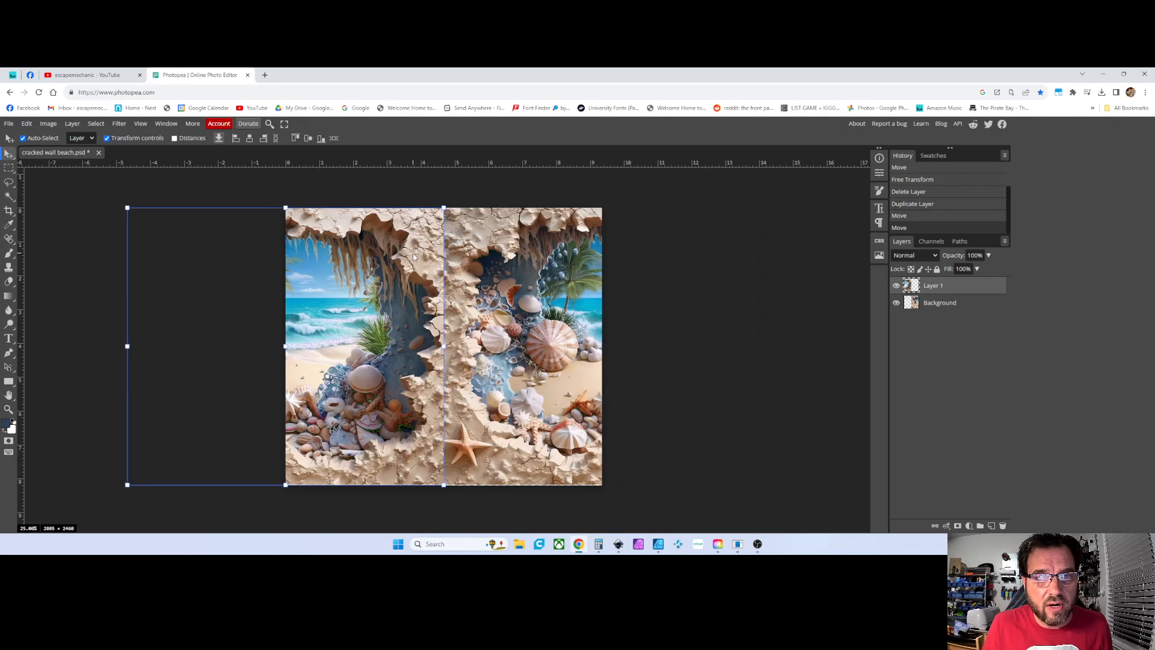
left_click(510, 271)
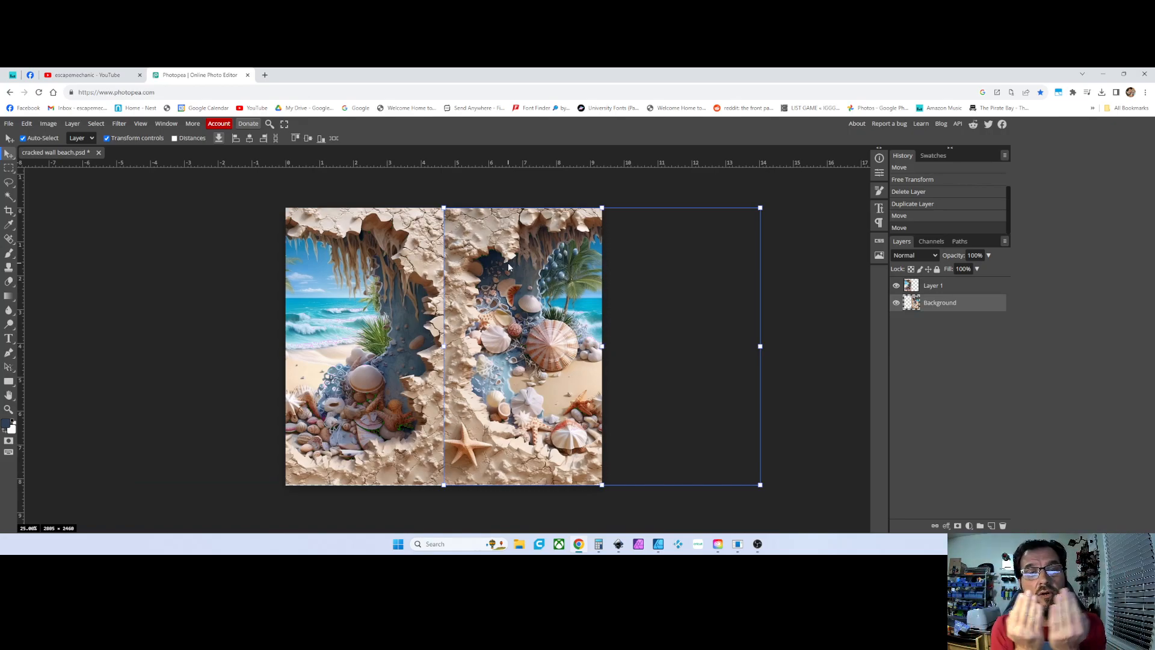
left_click(474, 190)
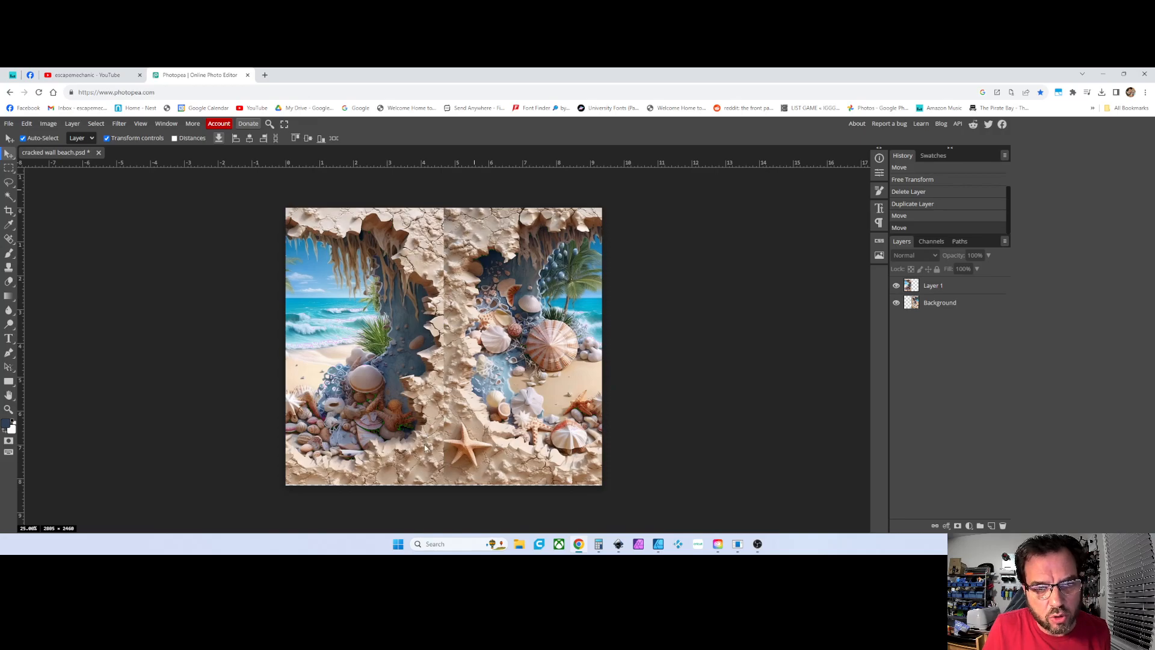
Step: Merge Layer 1 and the Background into one layer and toggle its visibility to check the result
left_click(943, 289)
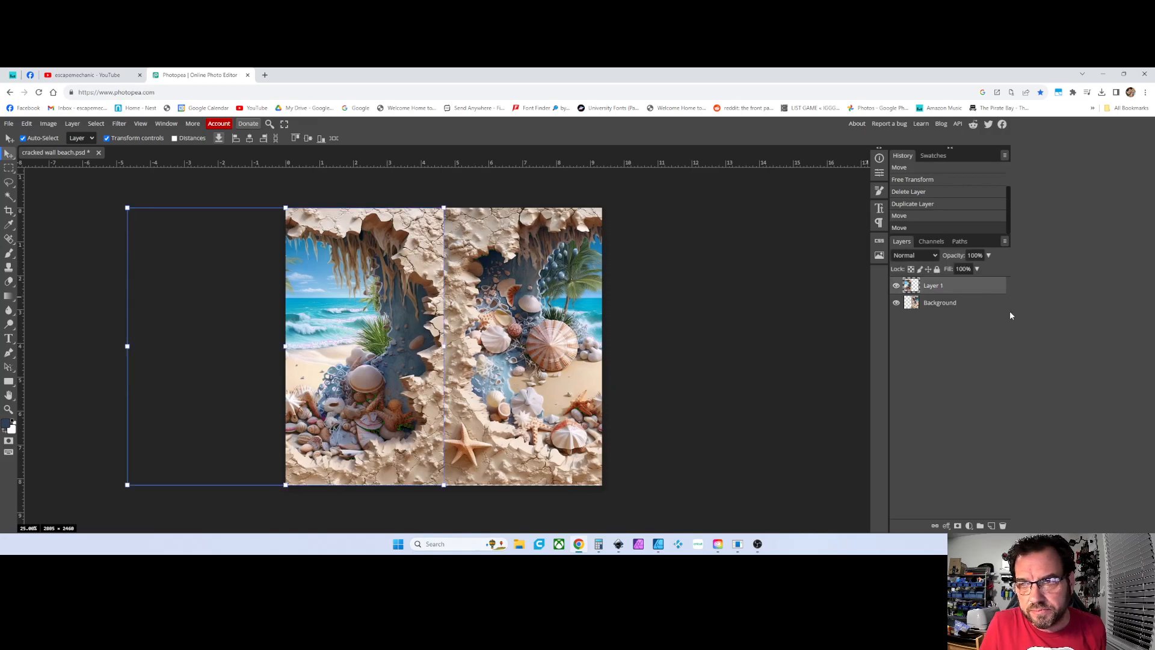
left_click(936, 304, "shift")
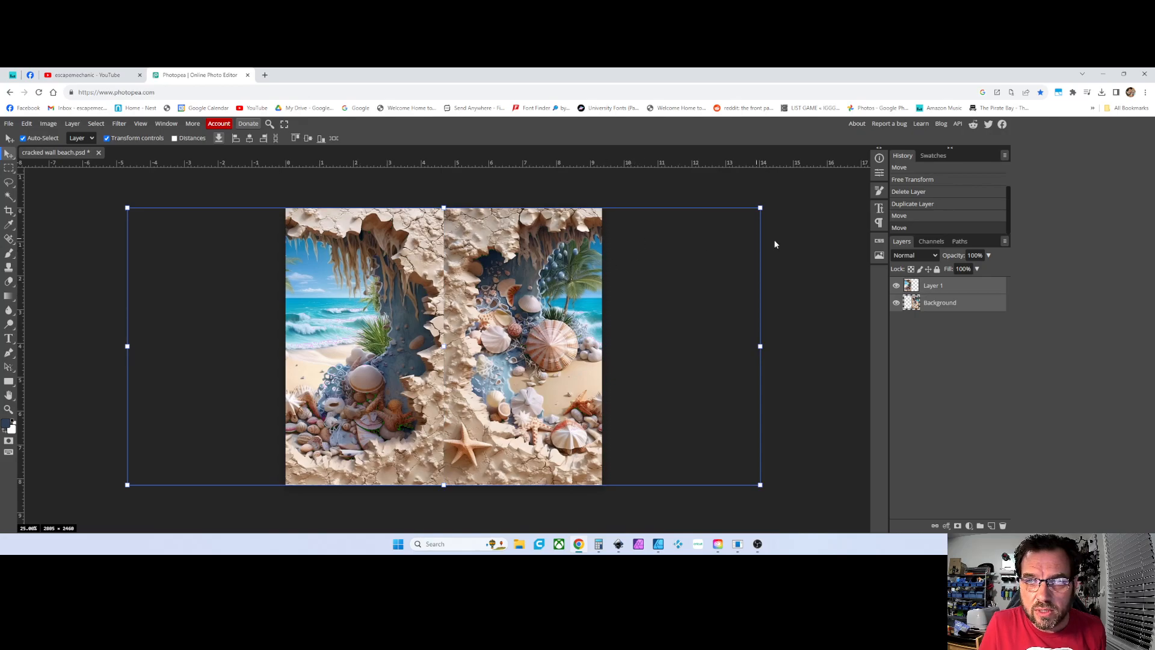
right_click(937, 291)
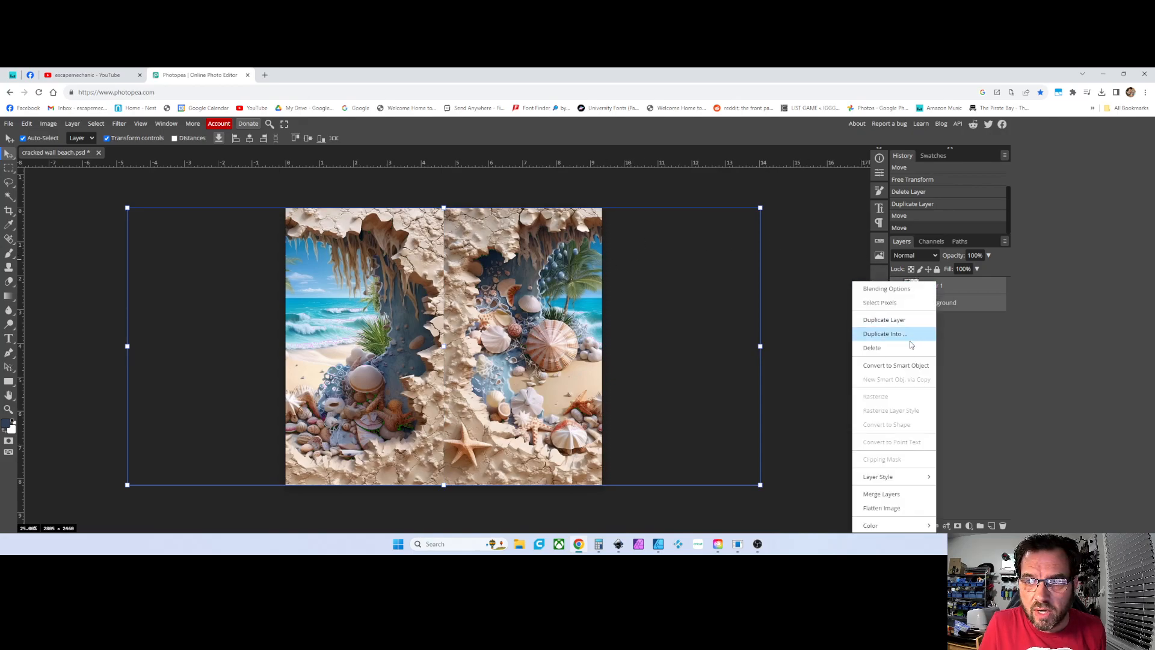
left_click(876, 493)
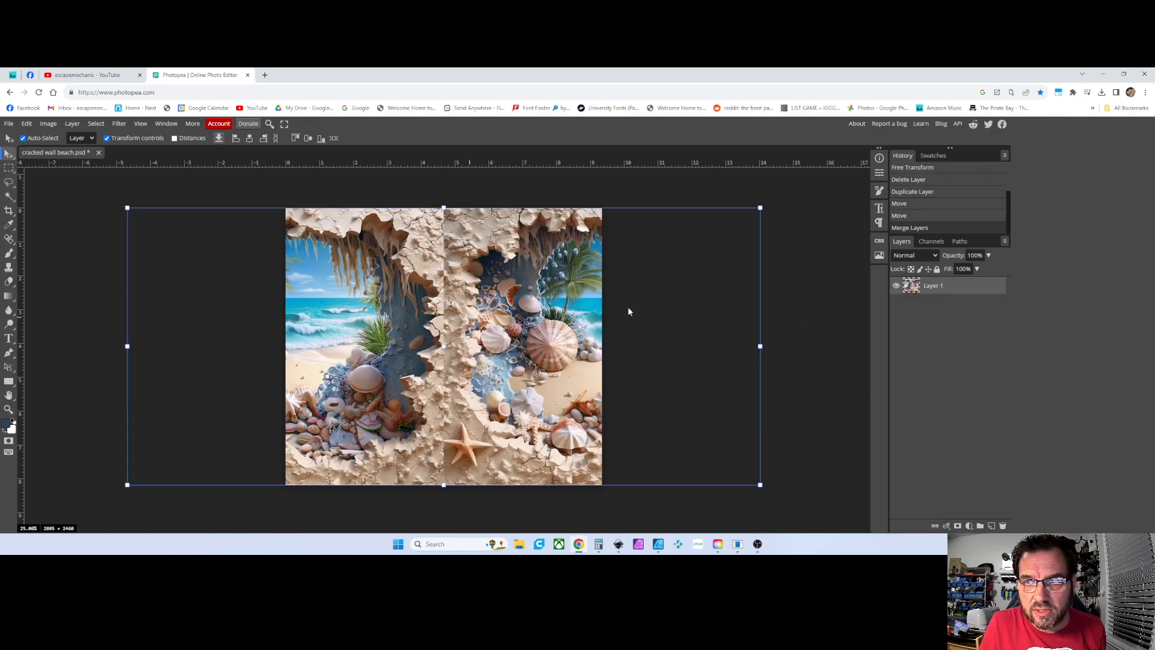
left_click(896, 286)
left_click(896, 286)
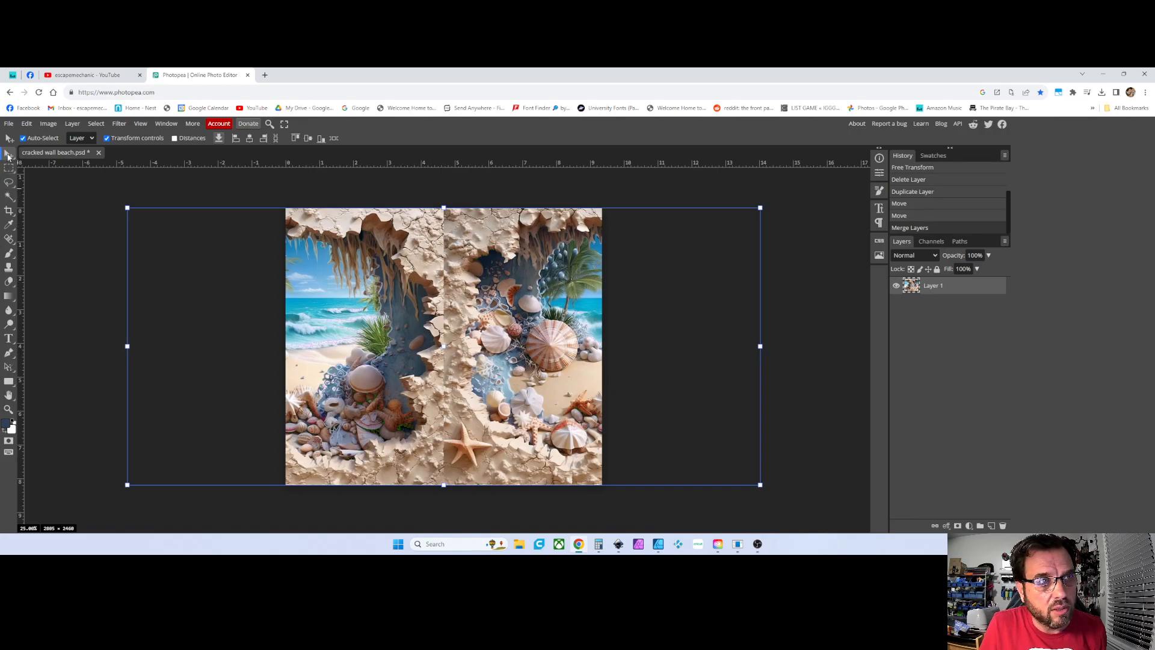
Step: Crop the merged layer to the existing canvas bounds with Delete Cropped Pixels enabled
left_click(9, 212)
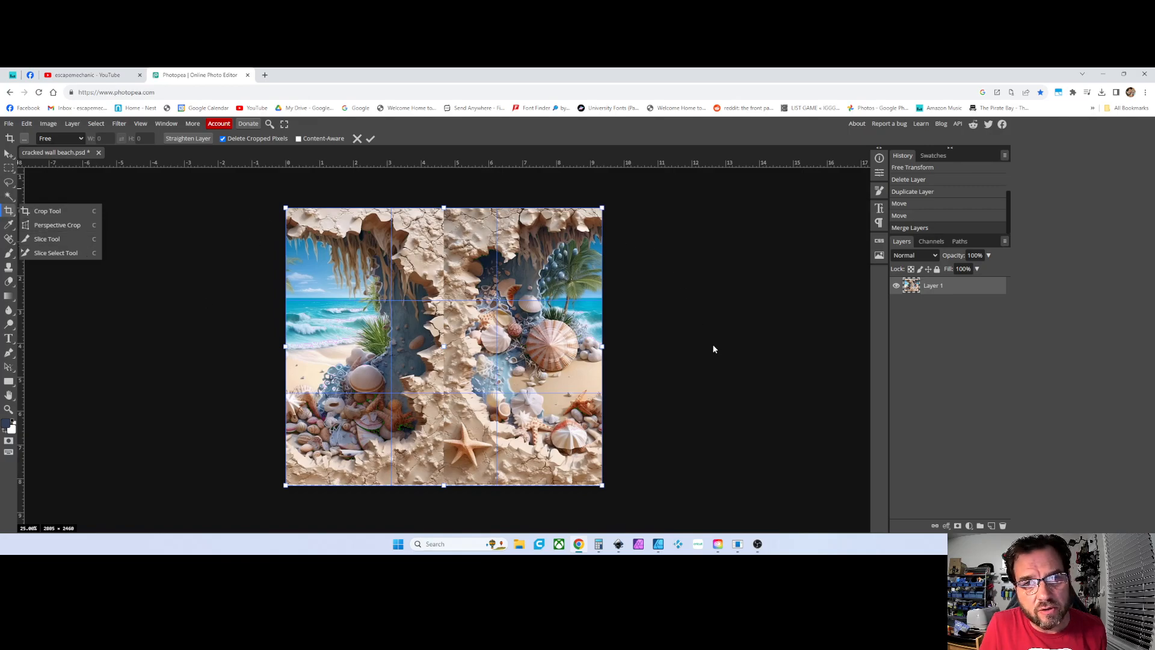
left_click(673, 214)
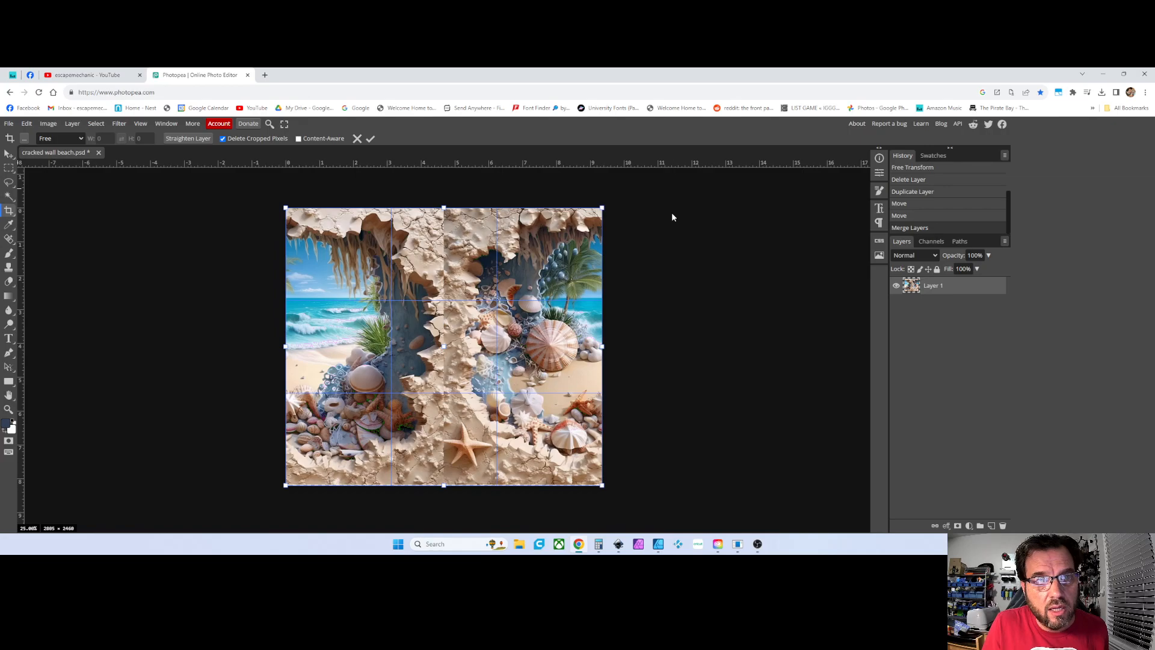
key("Return")
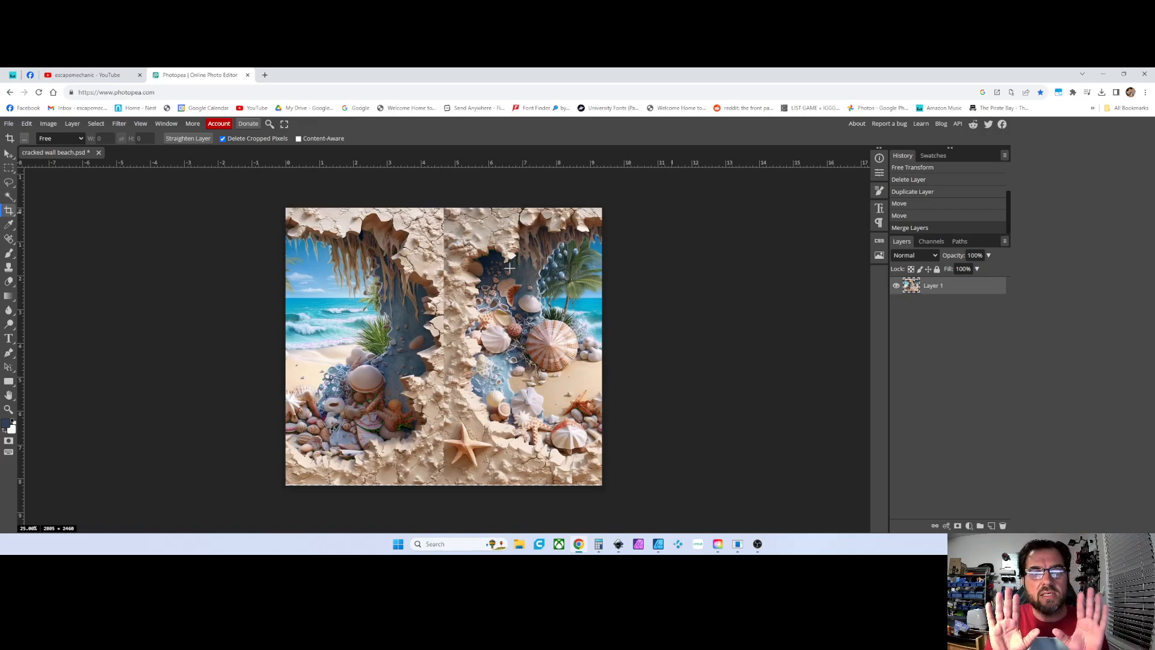
Step: Make a full-height rectangular selection about 0.39 in wide over the vertical seam in the middle of the image
left_click(9, 167)
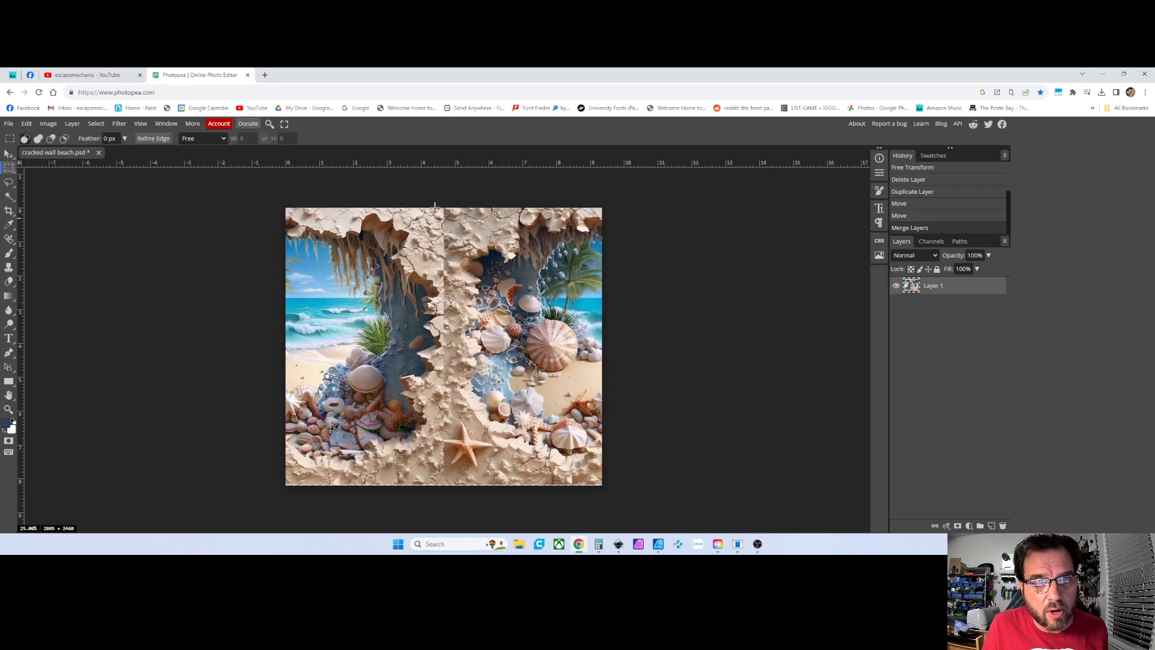
left_click_drag(435, 198, 448, 491)
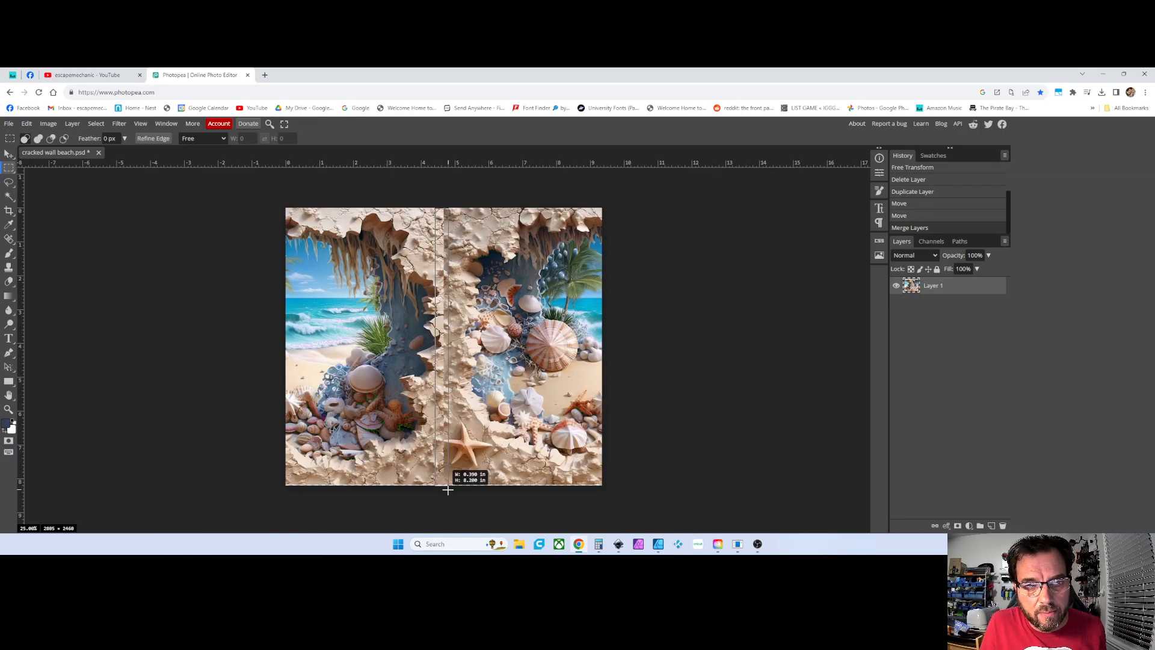
left_click_drag(448, 489, 447, 489)
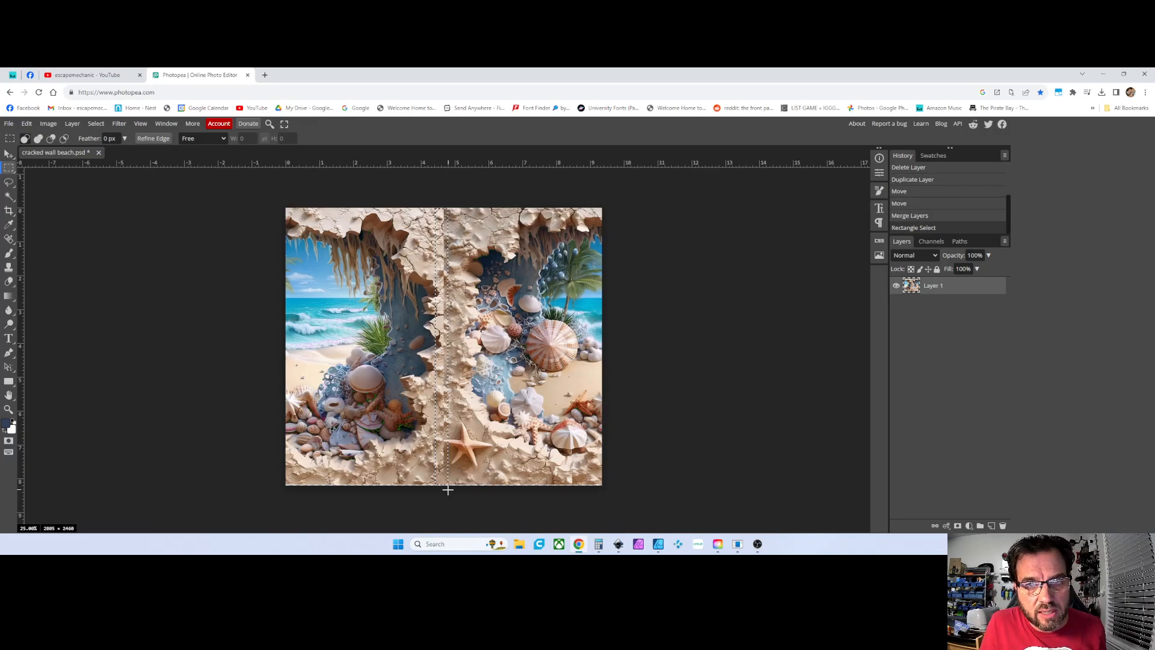
Step: Fill the selected seam strip using Content Aware with Normal blend mode at 100% opacity
left_click(28, 124)
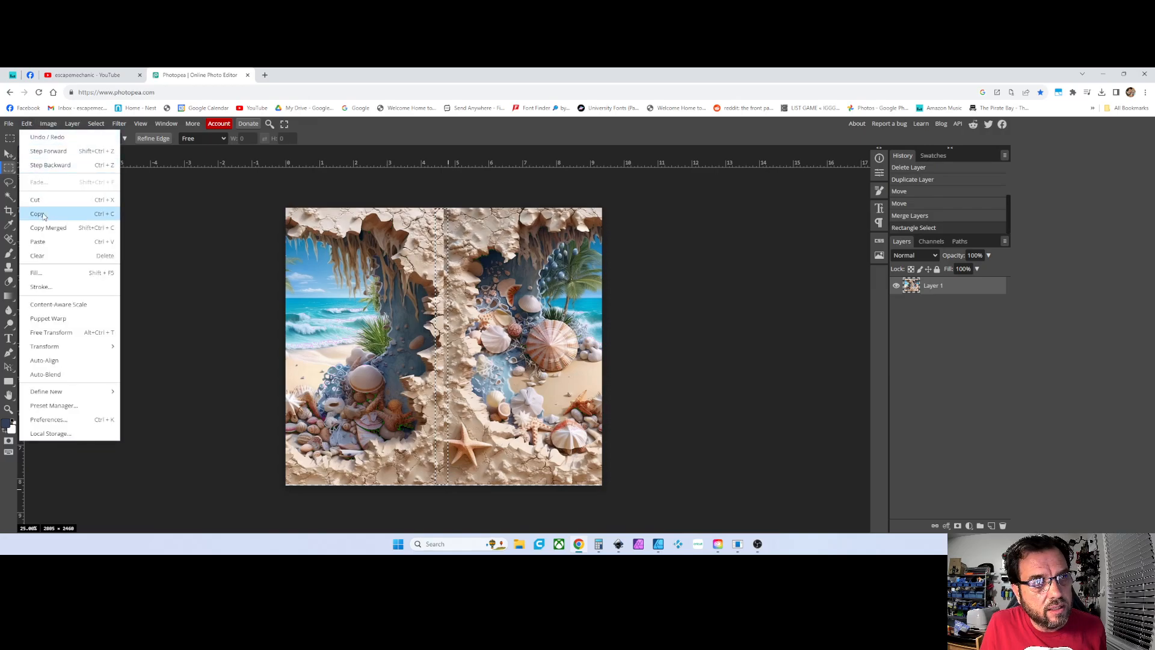
left_click(37, 274)
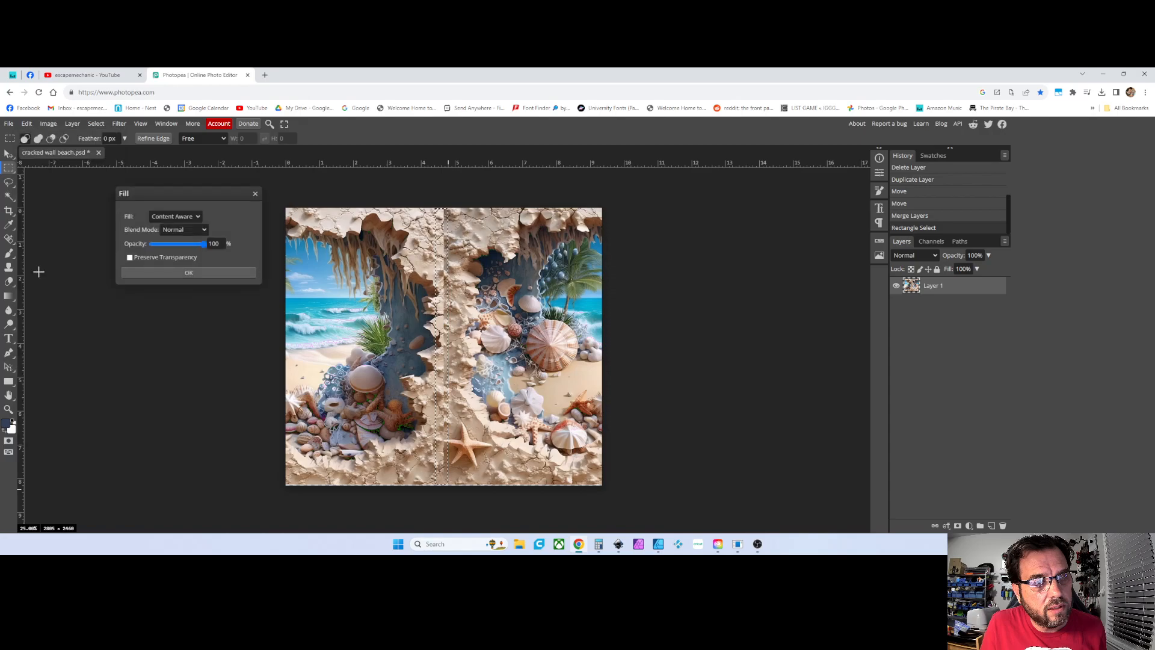
left_click(183, 216)
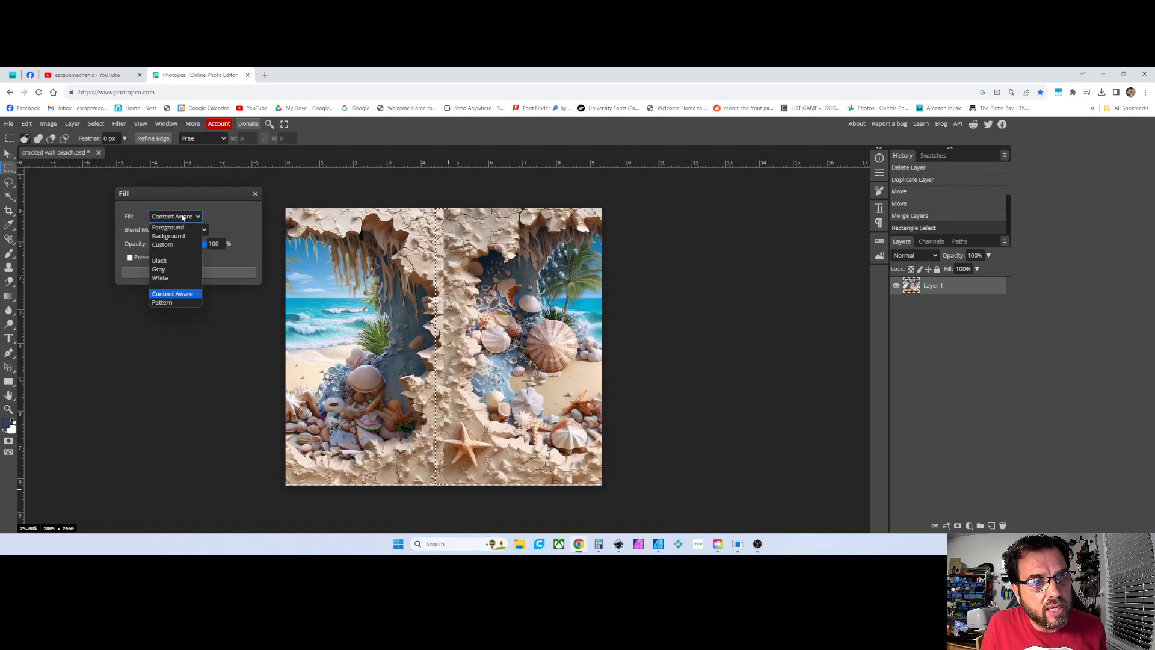
left_click(177, 228)
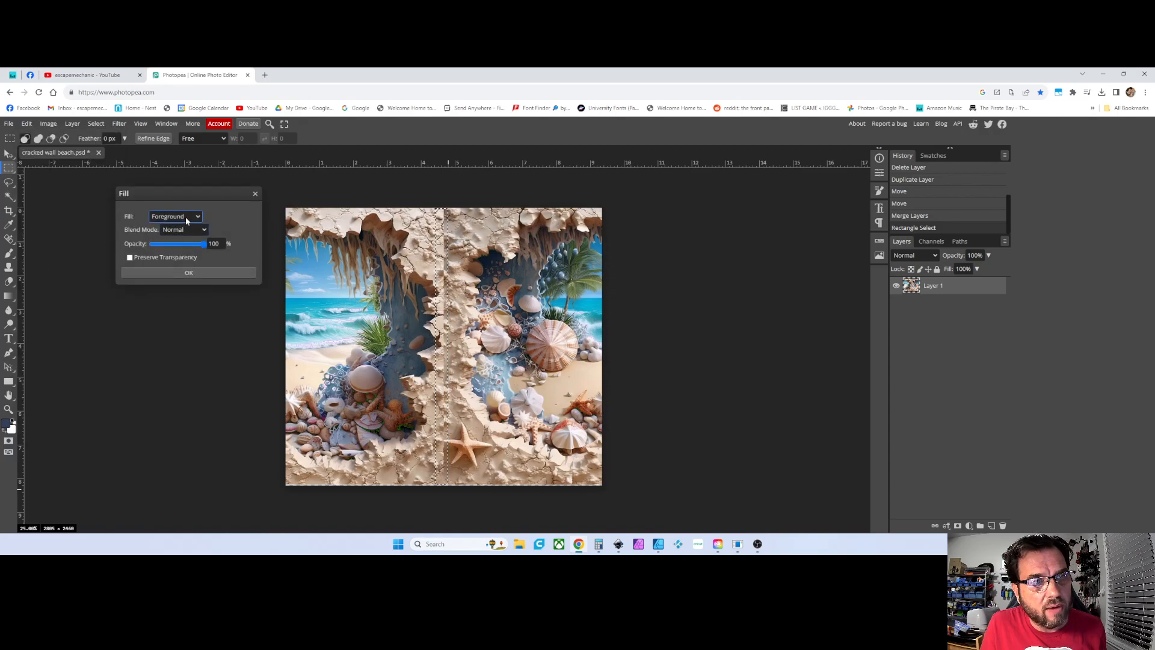
left_click(188, 219)
left_click(164, 292)
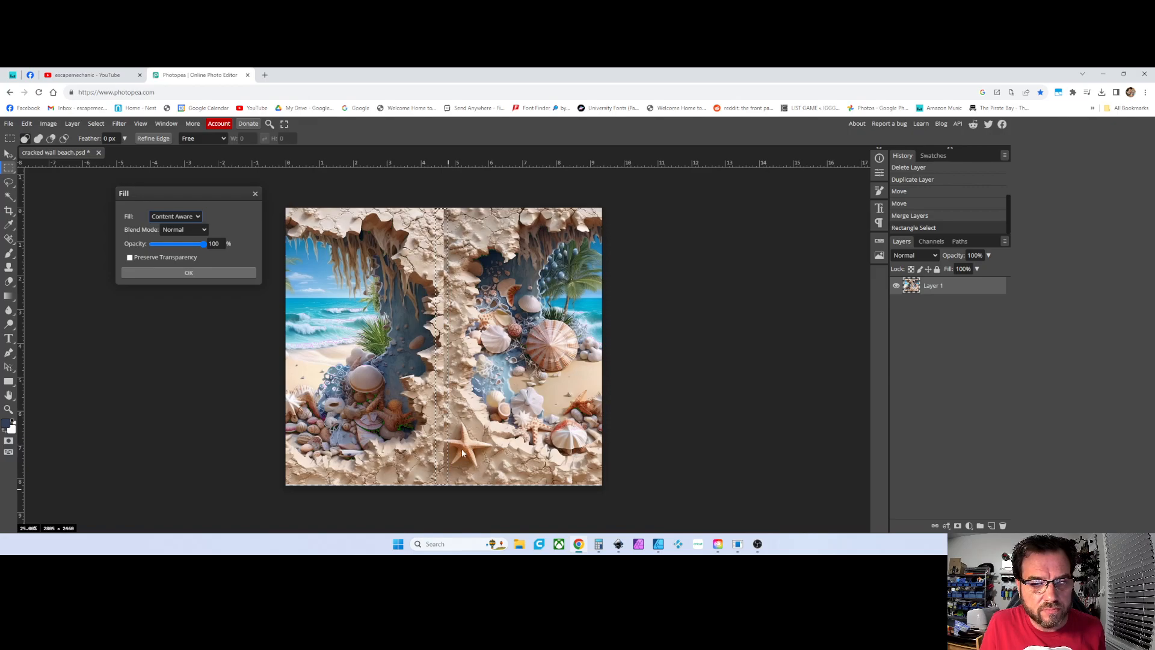
key("Return")
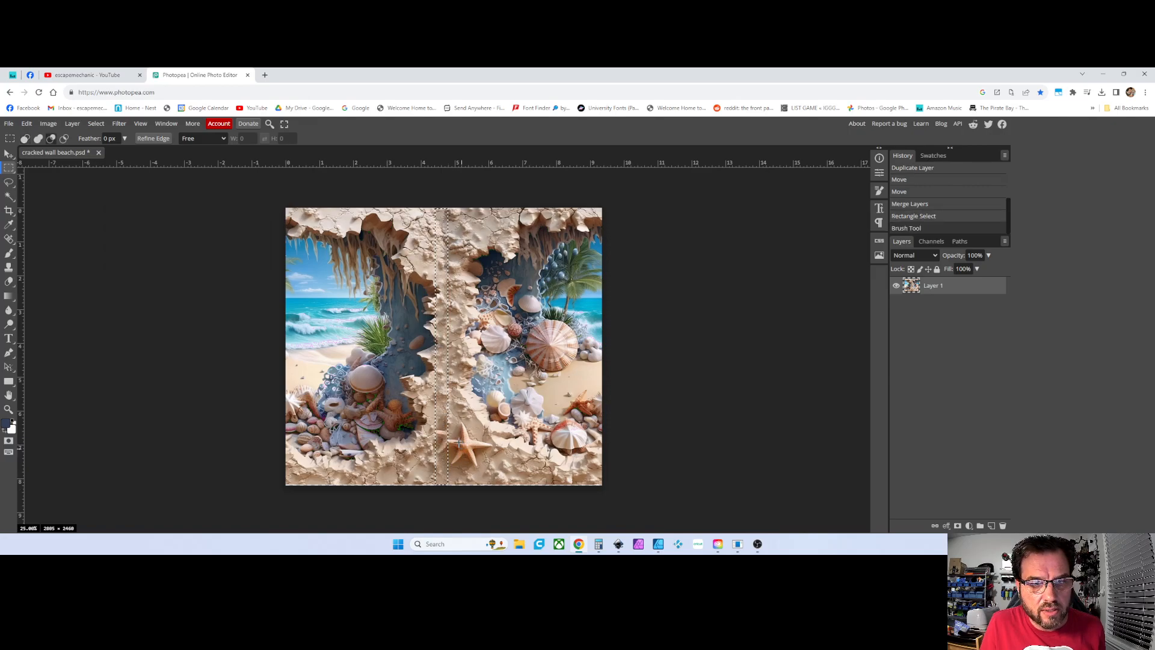
scroll(459, 442, "up", 3)
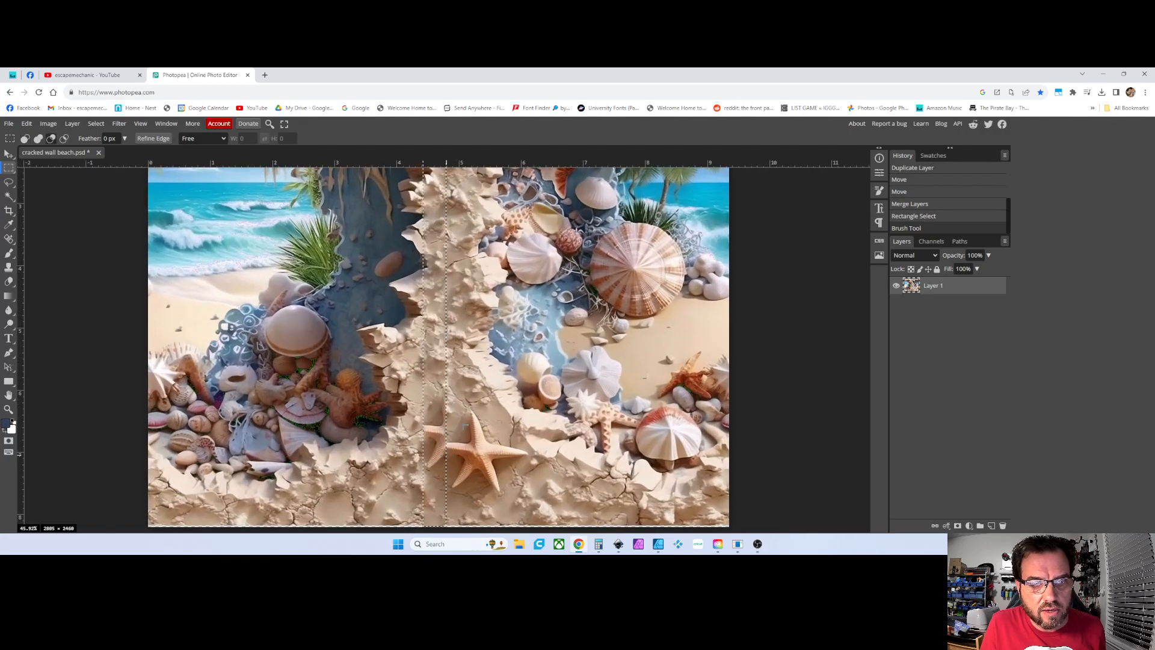
scroll(465, 427, "up", 4)
scroll(460, 396, "down", 2)
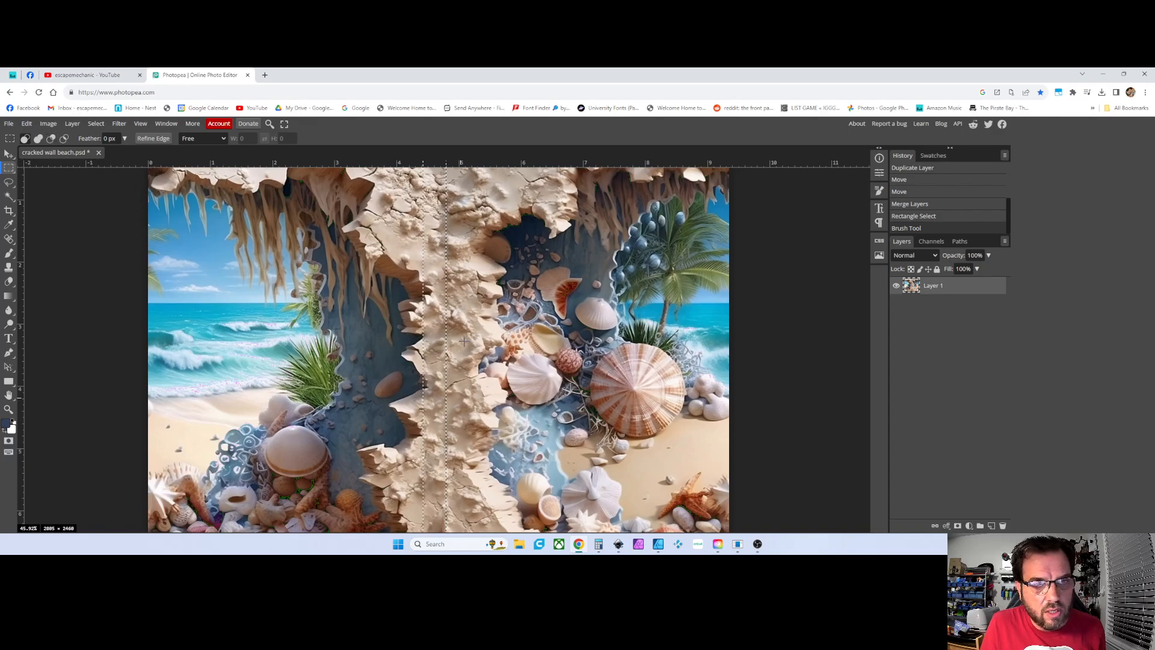
Step: Deselect the strip, lasso the partial duplicate starfish beside the full one, fill it using Content Aware at 100% opacity, and clear the selection
scroll(462, 345, "down", 3)
scroll(463, 345, "down", 1)
key("ctrl+d")
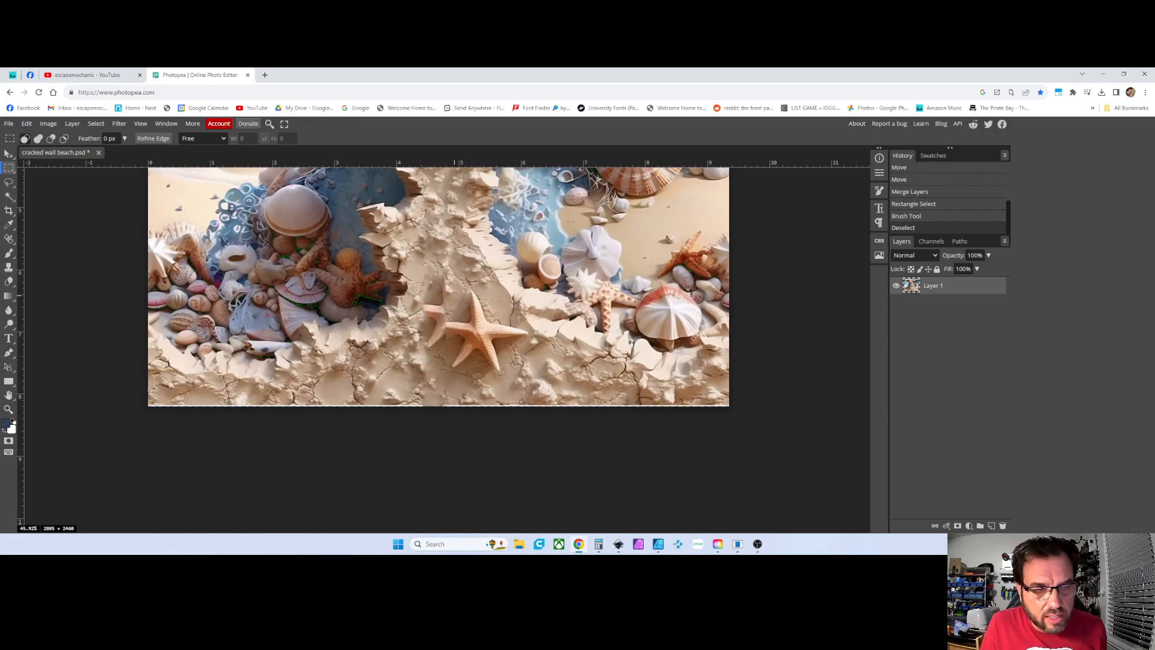
left_click(8, 183)
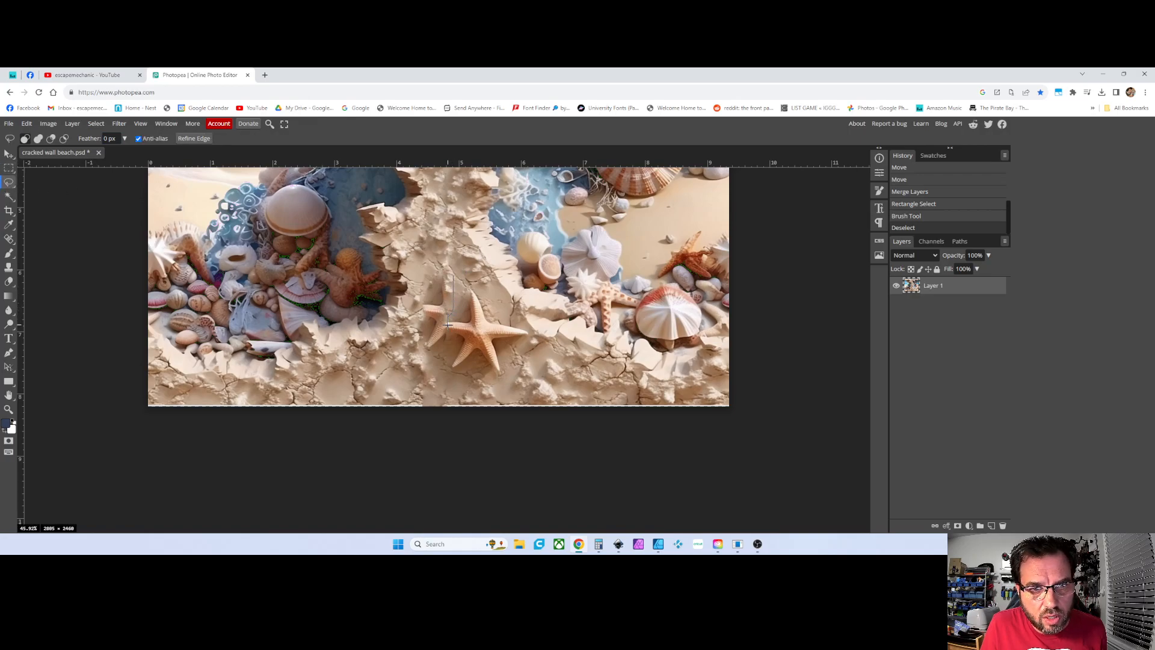
mouse_move(410, 316)
left_mouse_down()
mouse_move(428, 276)
mouse_move(445, 270)
mouse_move(456, 281)
left_mouse_up()
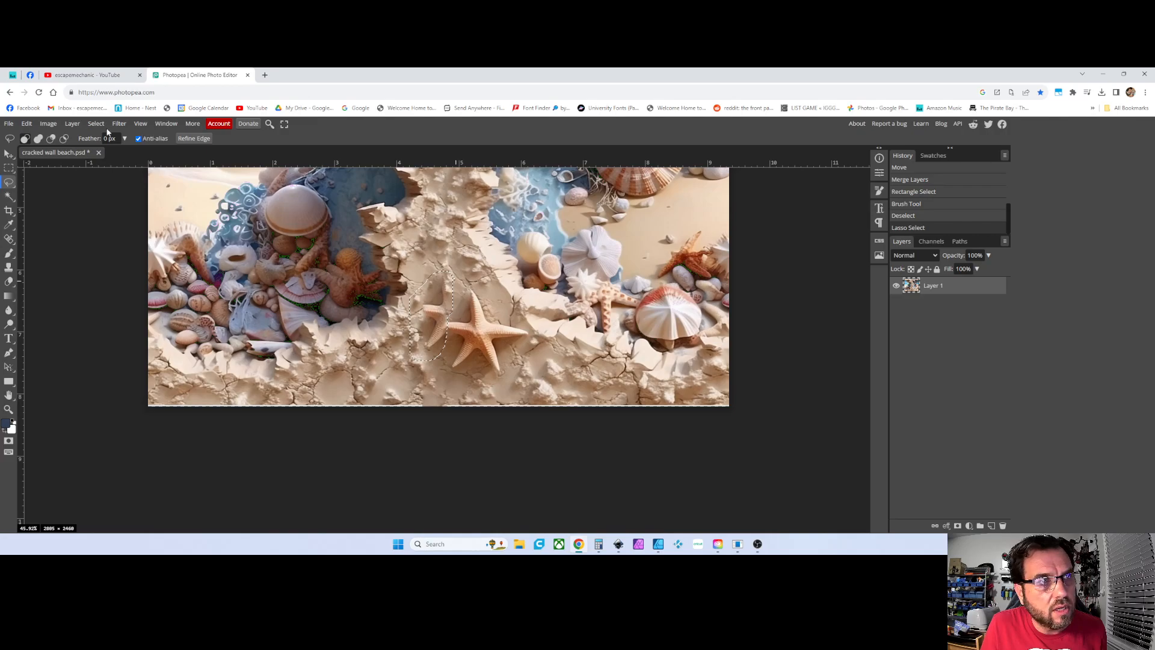
left_click(27, 124)
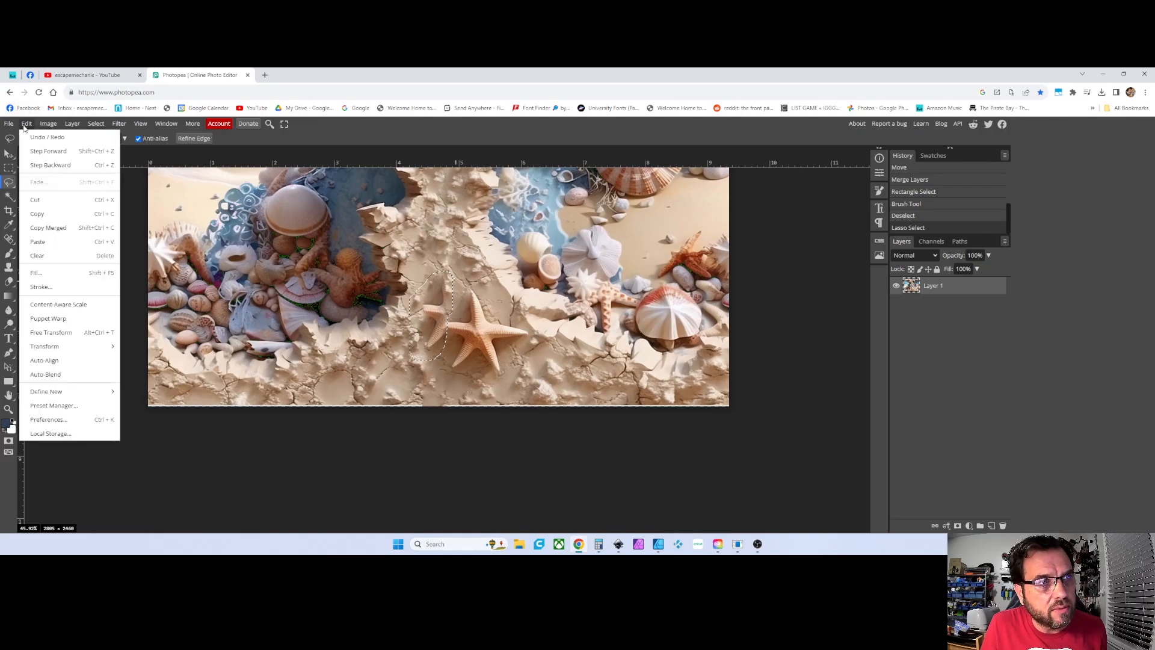
left_click(41, 276)
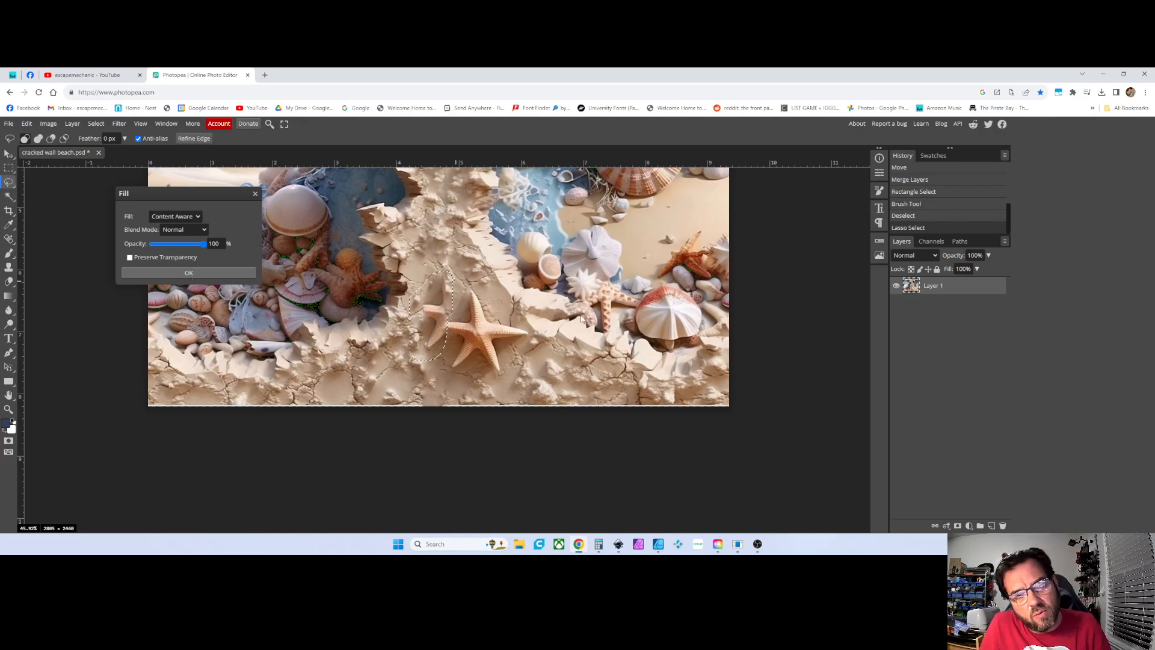
key("Return")
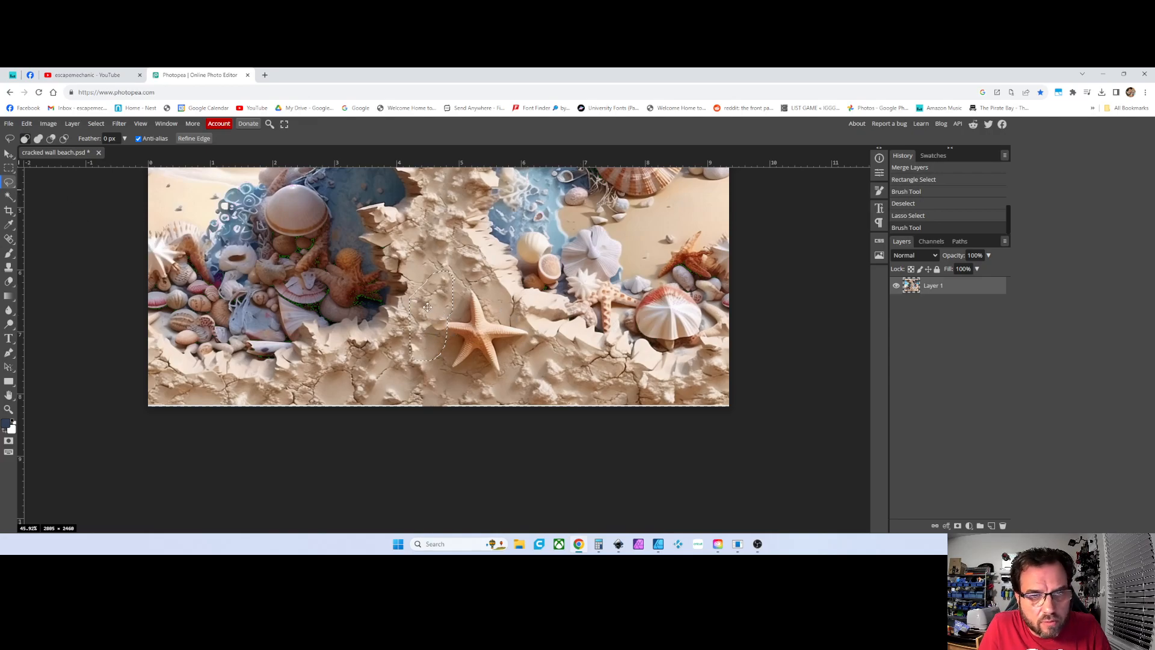
key("ctrl+d")
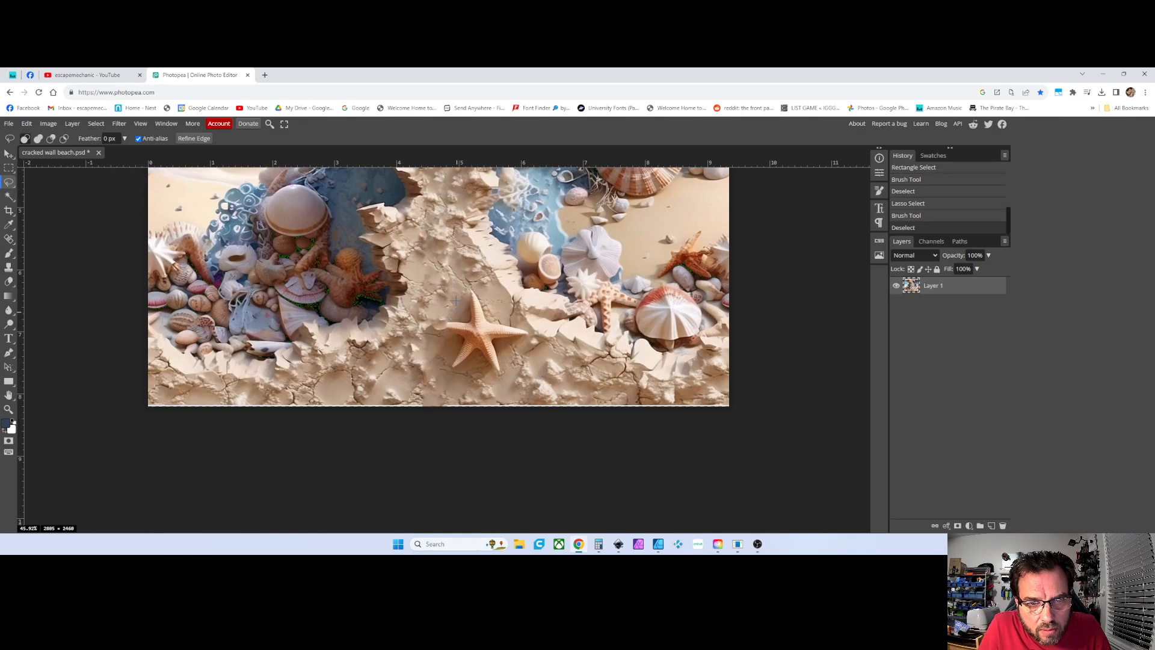
Step: Lasso the small leftover area at the tip of the starfish's left arm, fill it using Content Aware, and deselect
mouse_move(449, 311)
left_mouse_down()
mouse_move(426, 325)
mouse_move(445, 328)
mouse_move(446, 311)
left_mouse_up()
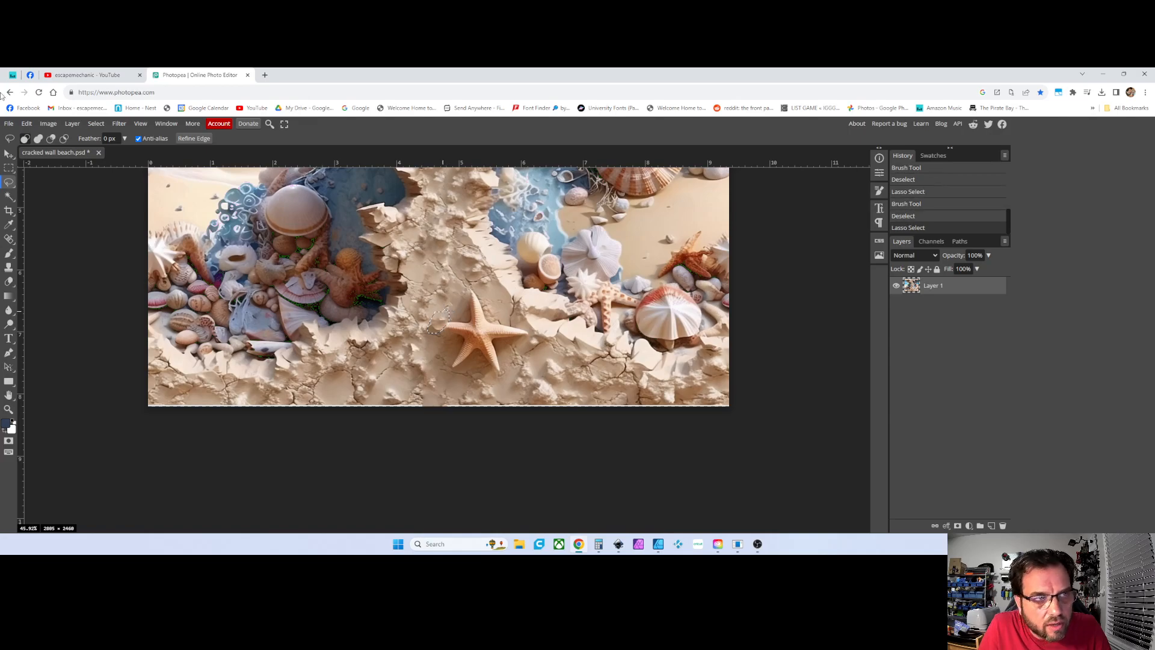
left_click(27, 123)
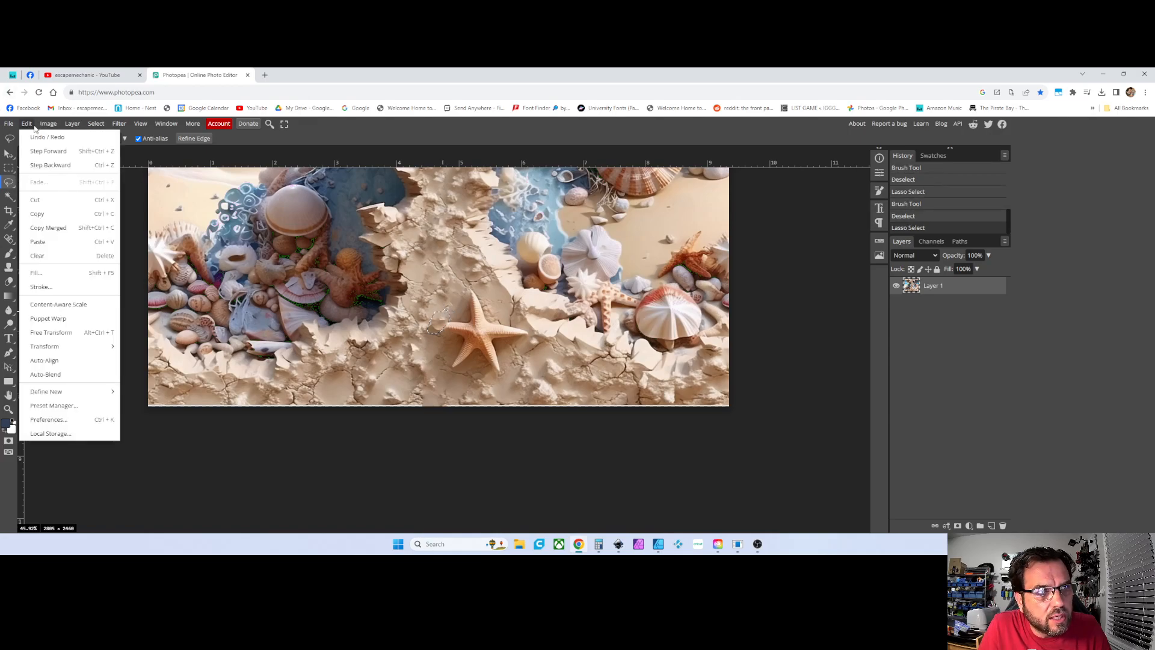
left_click(49, 273)
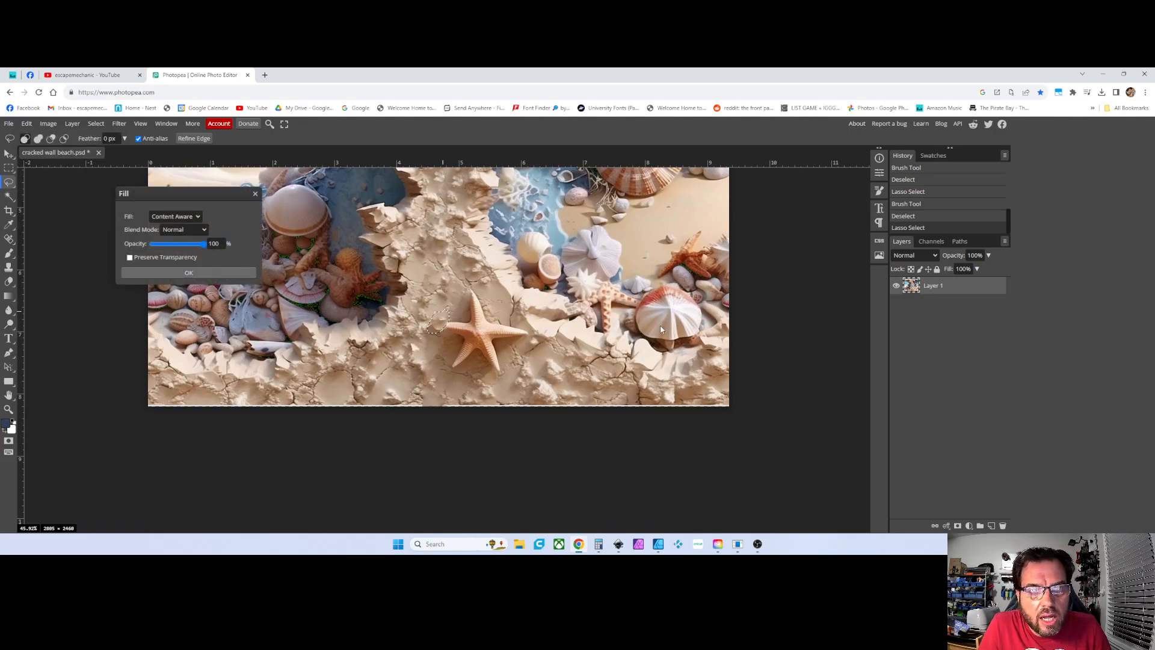
key("Return")
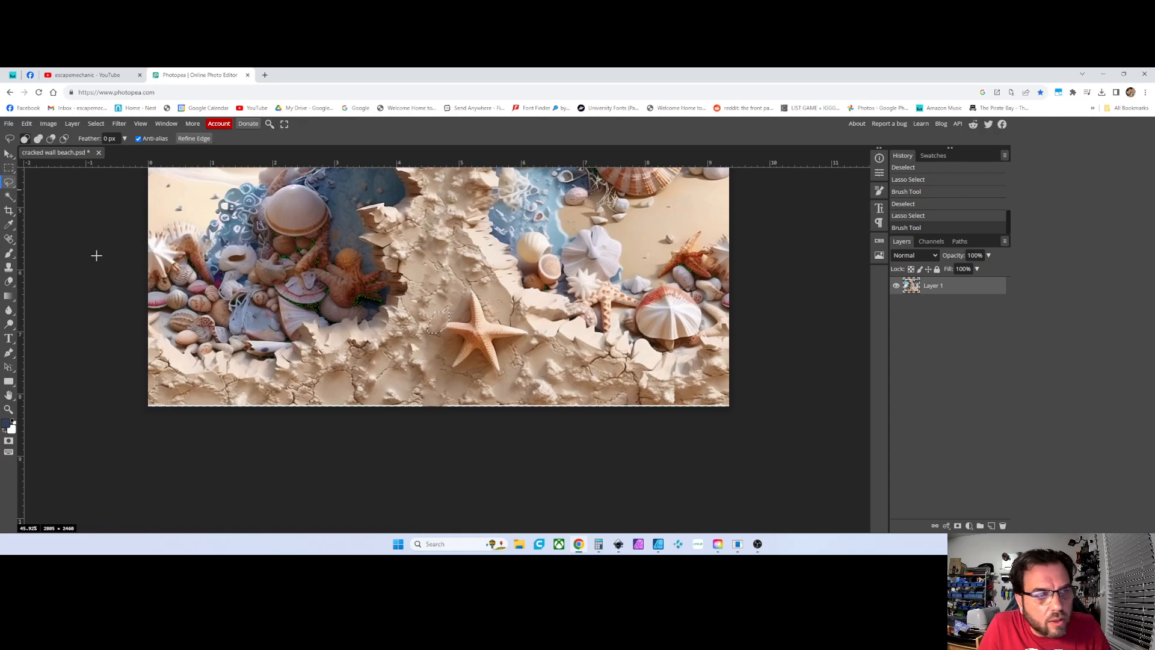
key("ctrl+d")
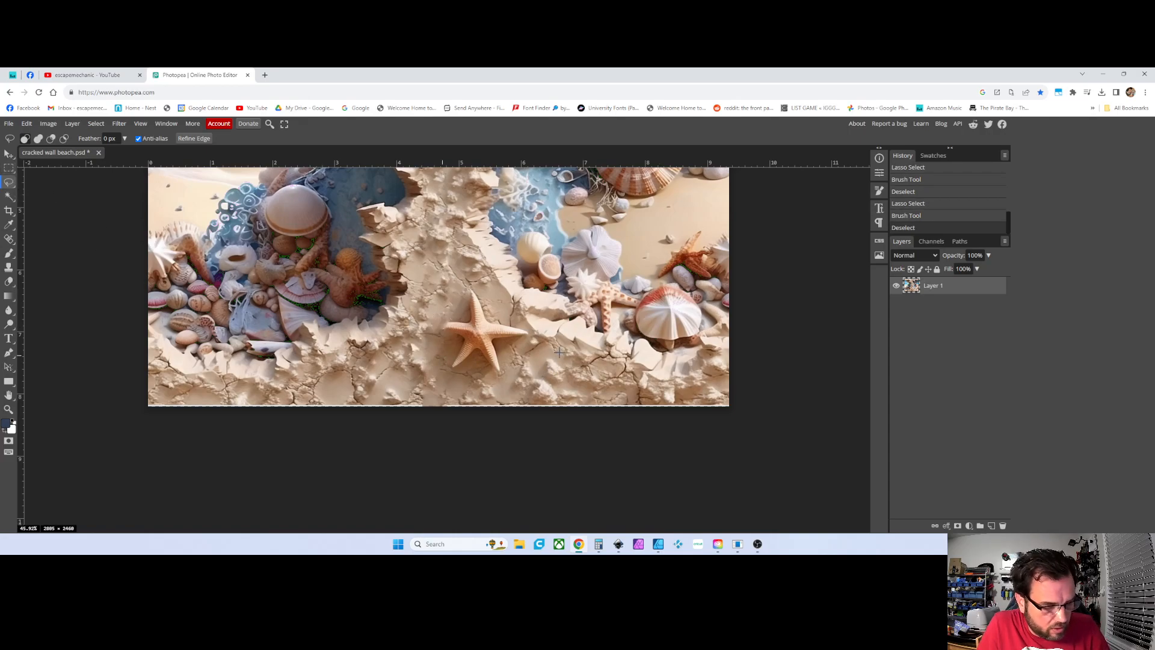
Step: Lasso the tip of the starfish's right arm and copy and paste it onto its own layer, allowing clipboard access
scroll(561, 354, "up", 5)
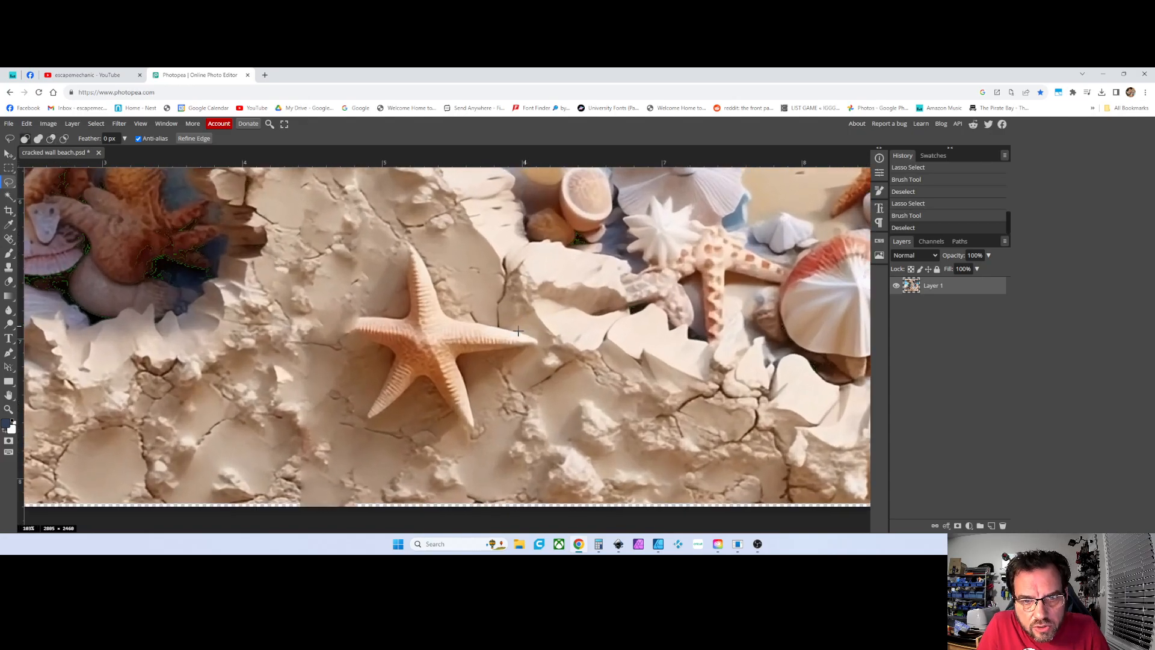
mouse_move(499, 333)
left_mouse_down()
mouse_move(498, 347)
mouse_move(518, 349)
mouse_move(532, 333)
mouse_move(500, 329)
left_mouse_up()
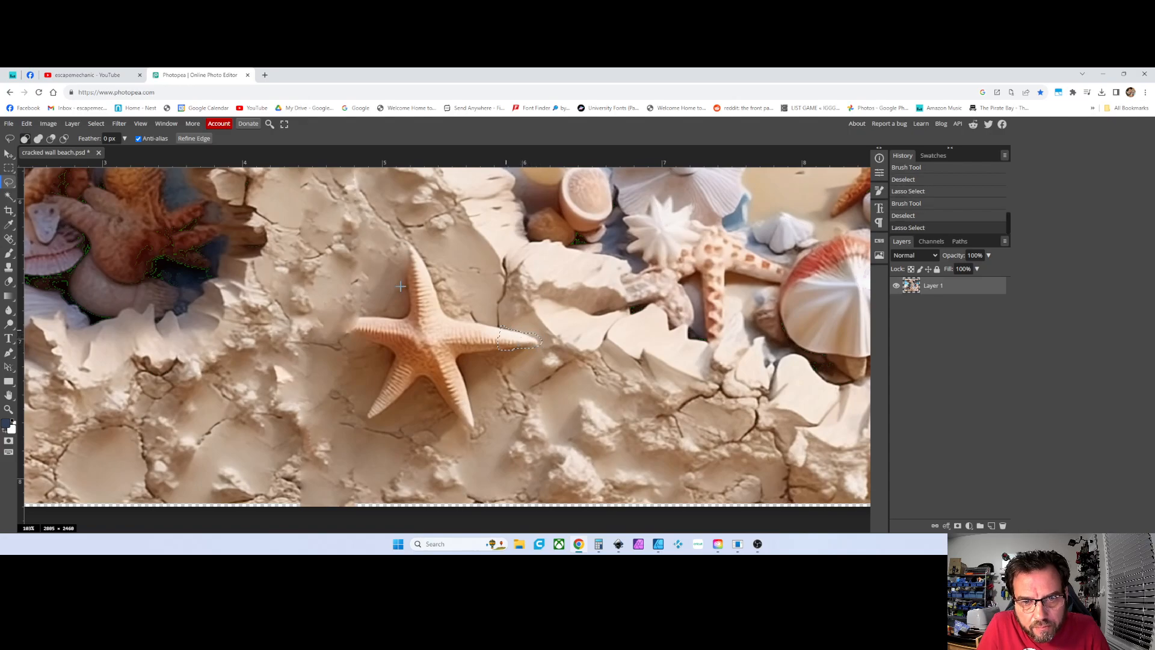
left_click(27, 124)
left_click(29, 213)
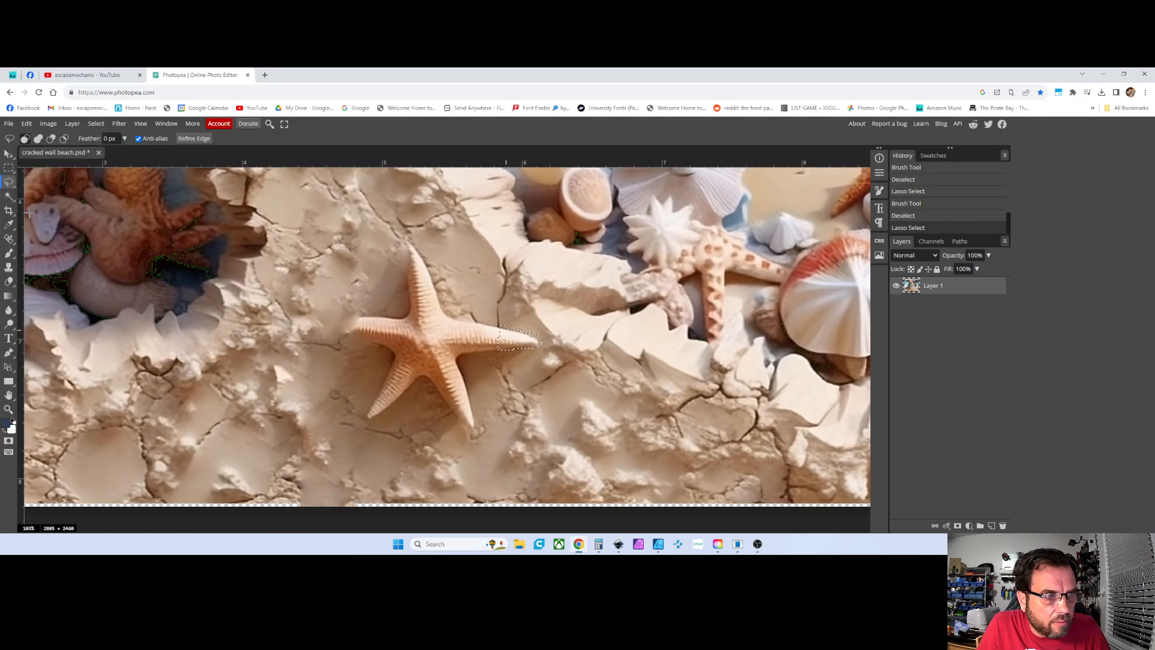
left_click(27, 124)
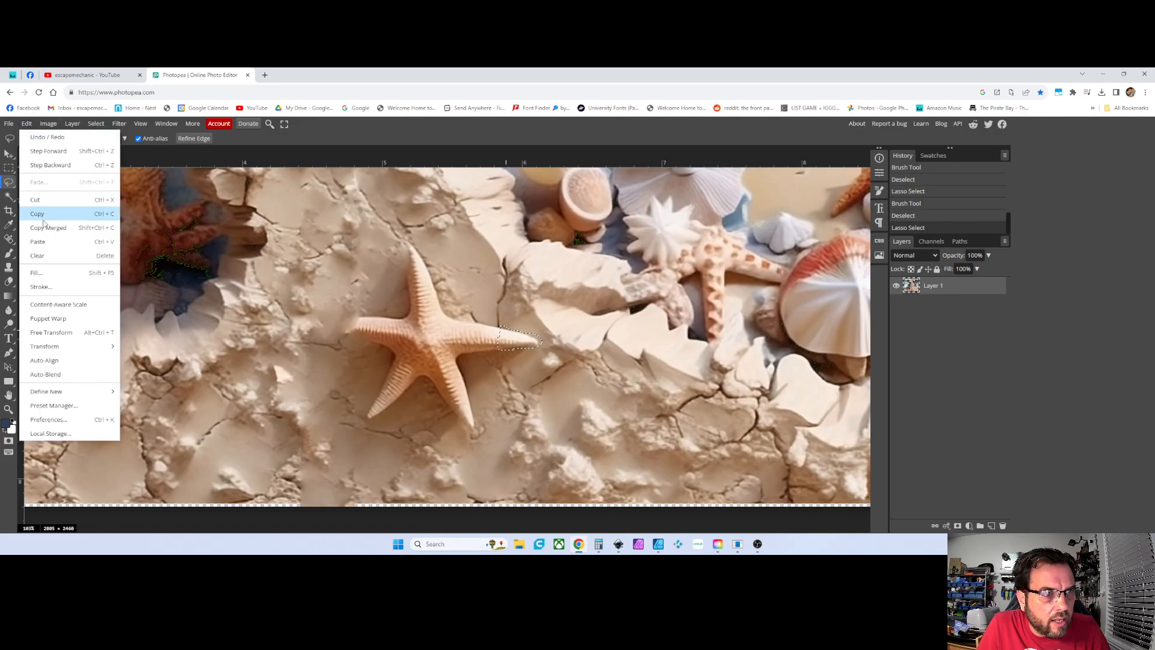
left_click(37, 241)
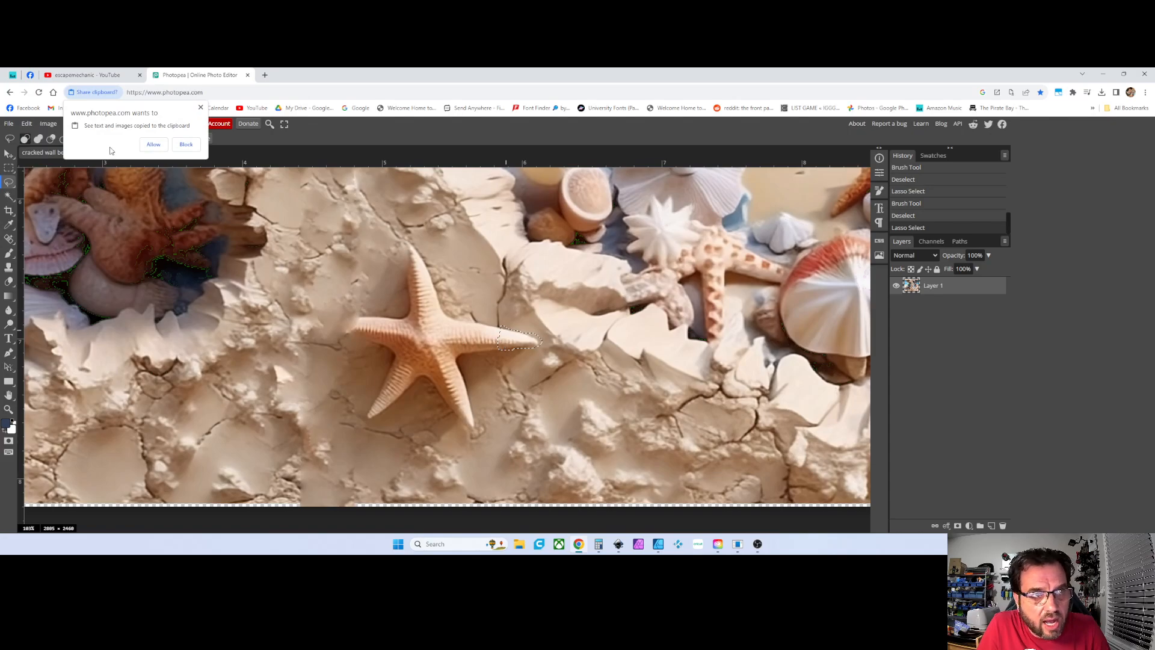
left_click(154, 145)
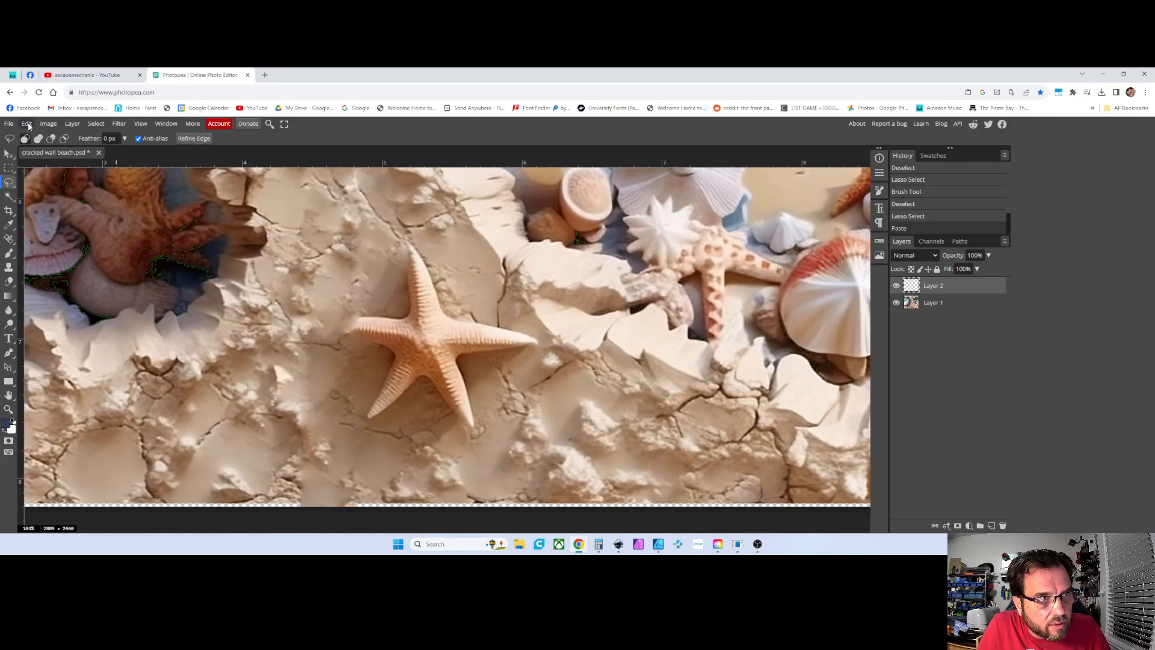
Step: Move the pasted arm tip to the starfish's blunt left arm, flip it horizontally, and align it with the arm's end
left_click(9, 153)
left_click_drag(507, 347, 347, 345)
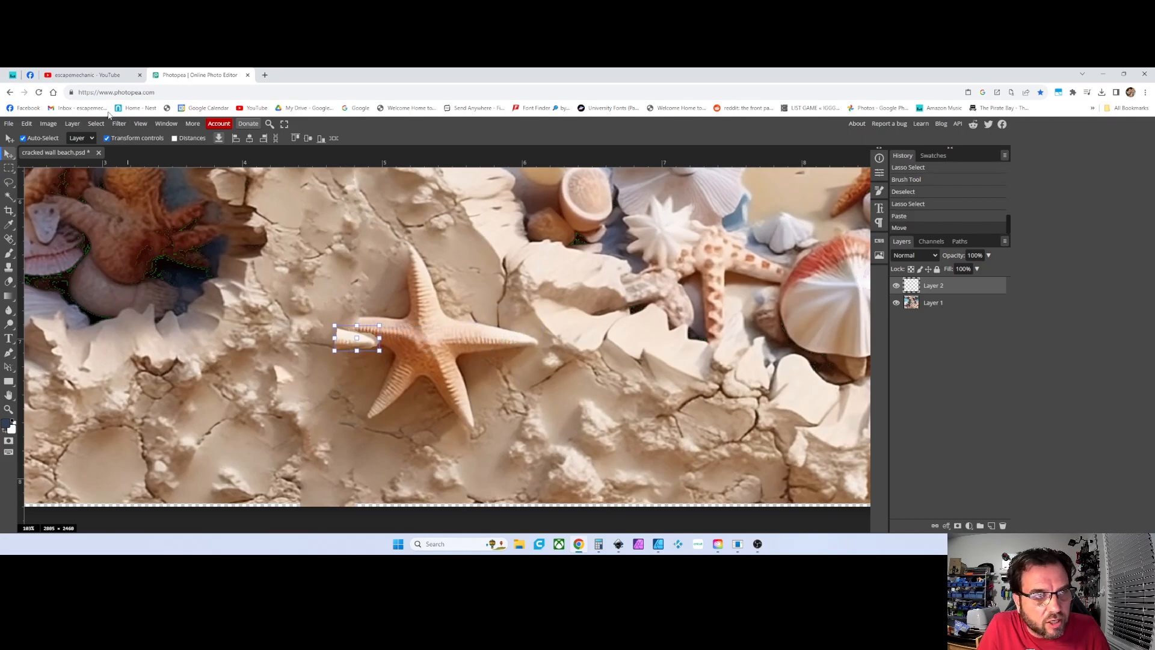
left_click(30, 125)
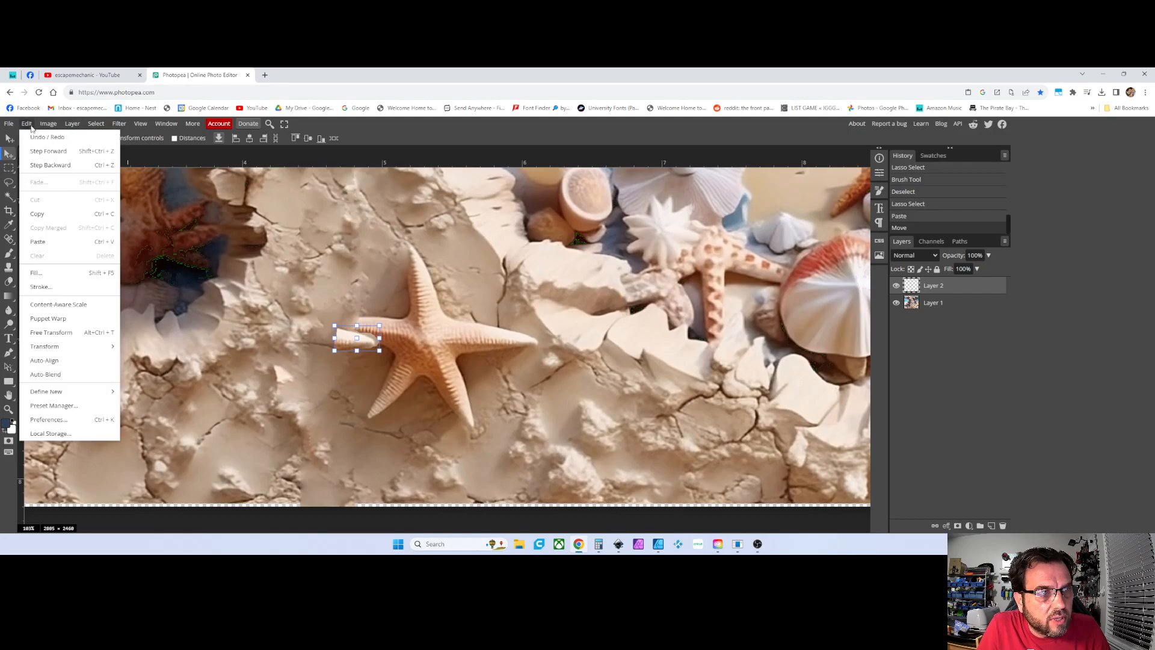
mouse_move(58, 349)
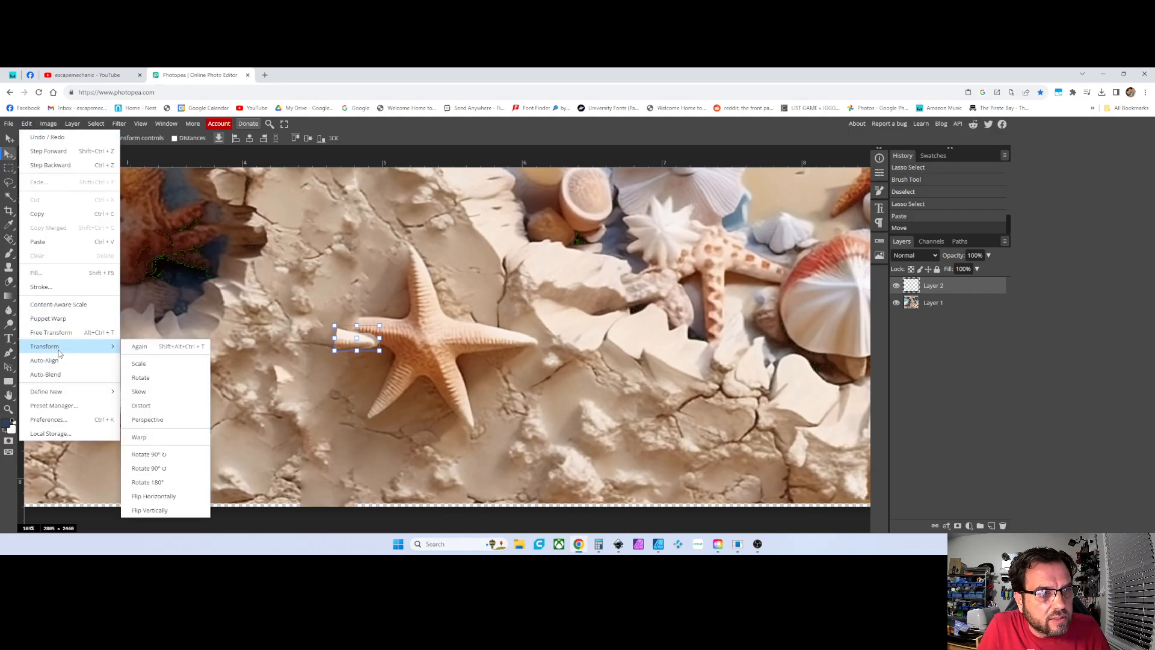
left_click(144, 496)
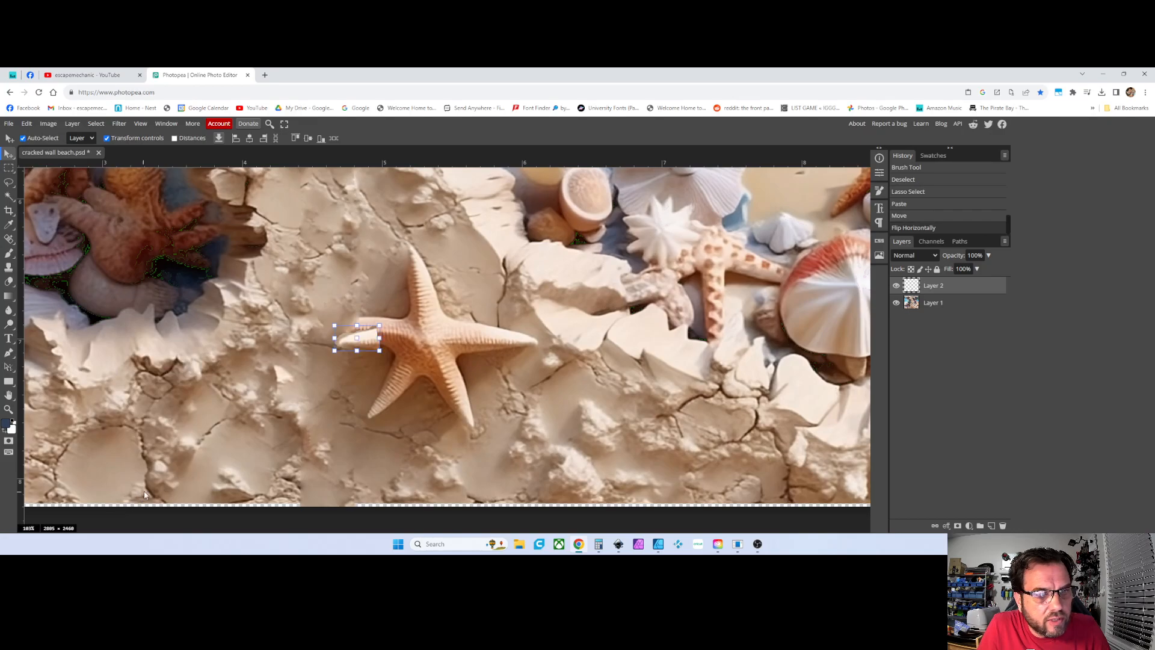
left_click_drag(365, 341, 353, 335)
left_click(350, 377)
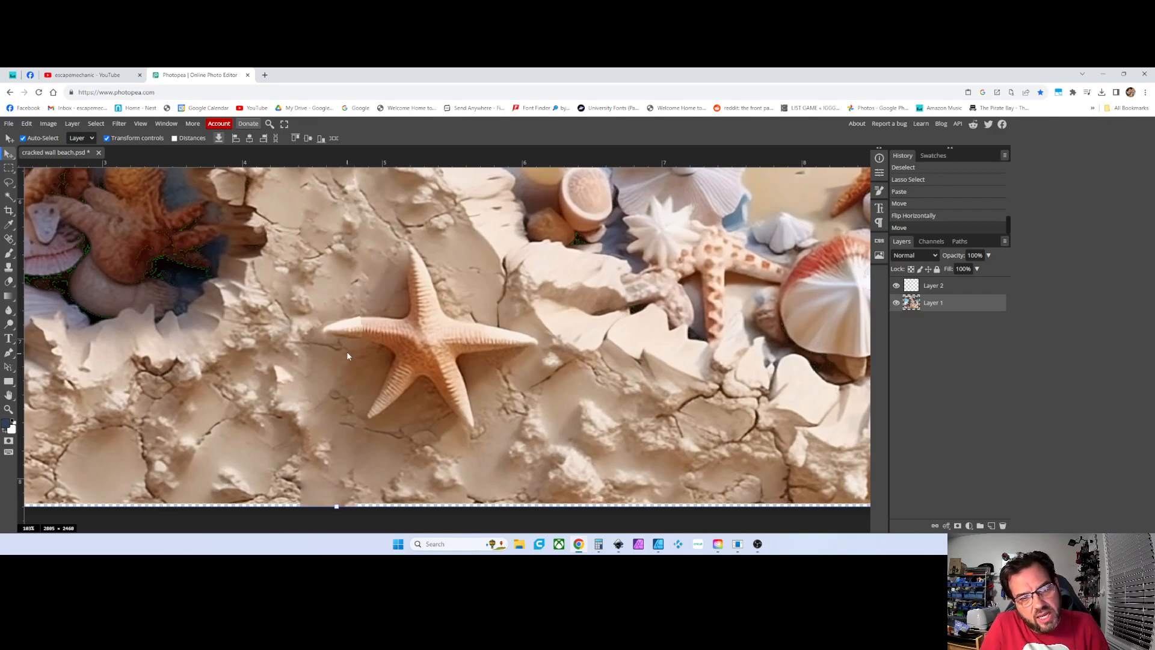
Step: Try flipping the pasted arm tip vertically and repositioning it against the starfish's left arm
left_click(340, 332)
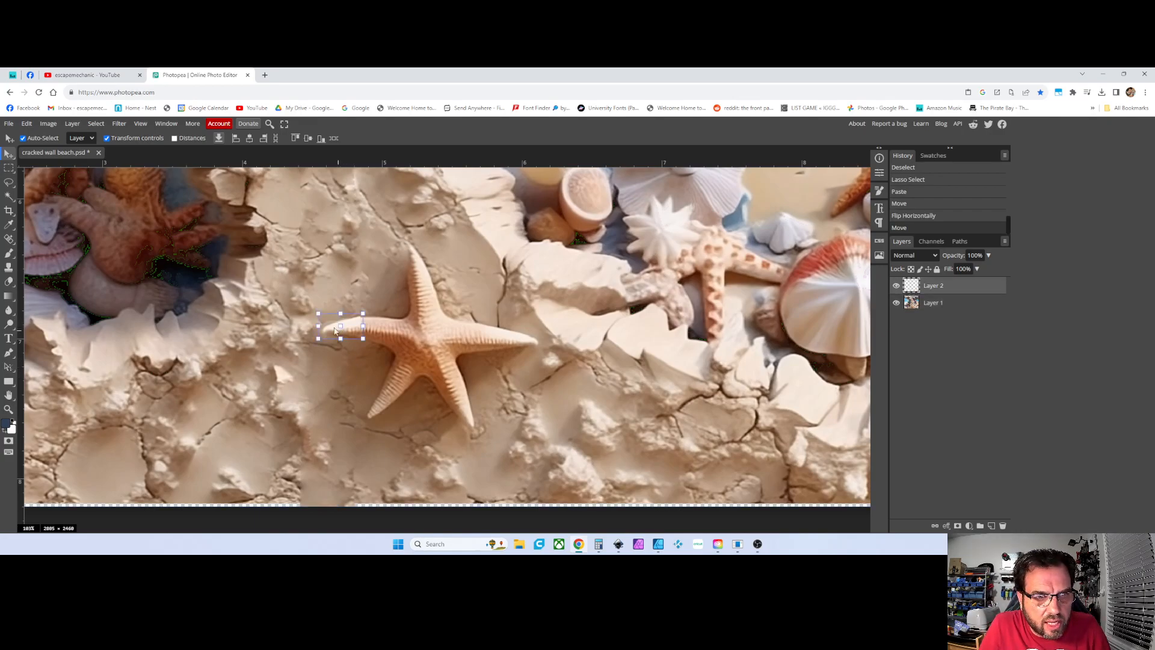
left_click(27, 123)
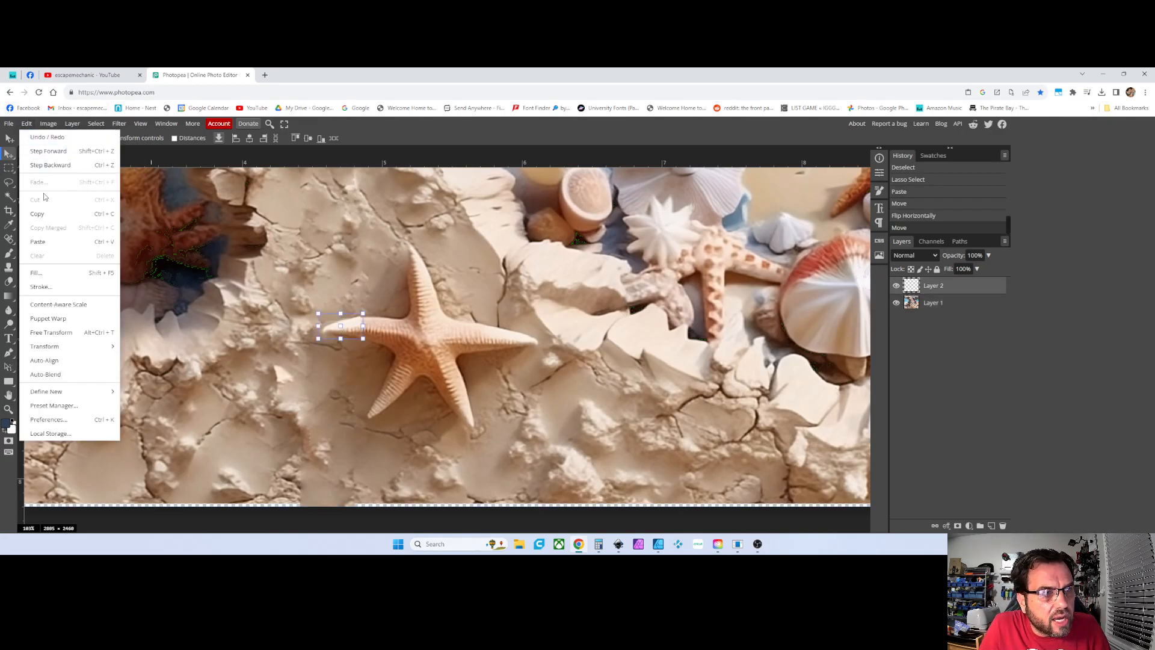
mouse_move(52, 348)
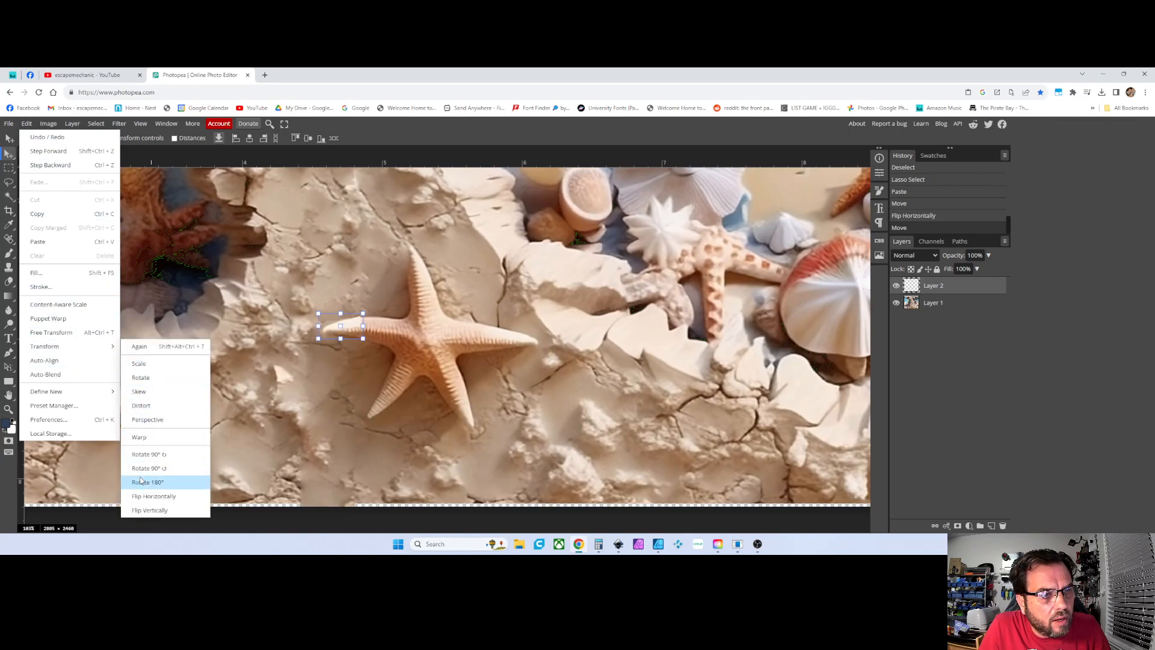
left_click(144, 510)
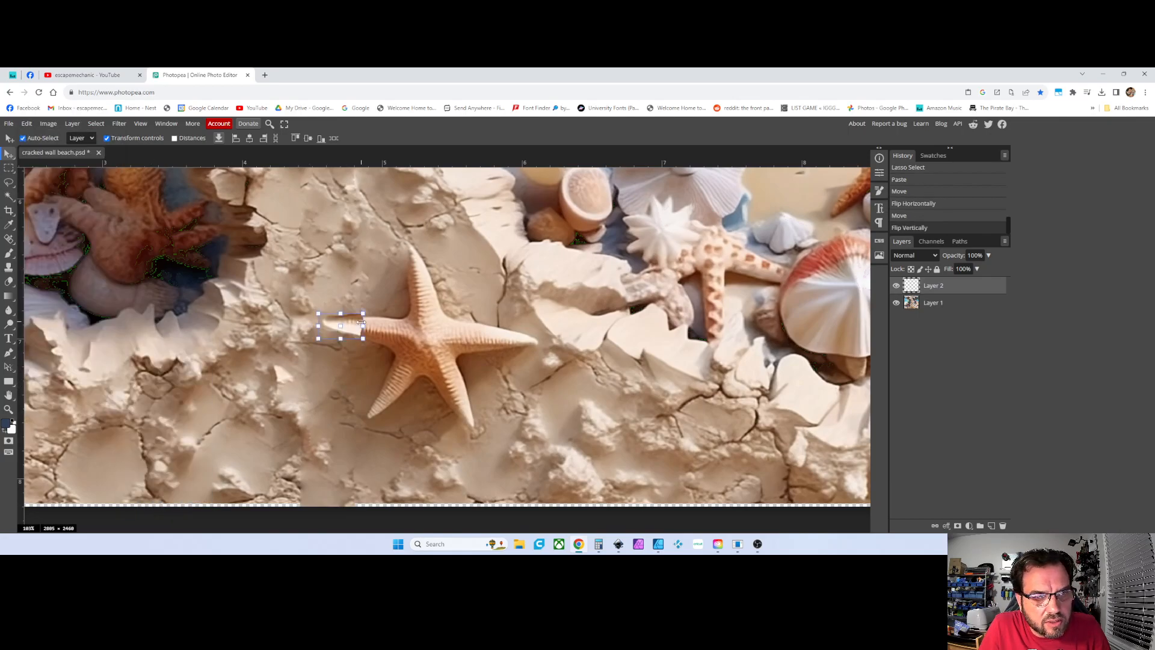
left_click_drag(353, 330, 354, 331)
left_click(28, 124)
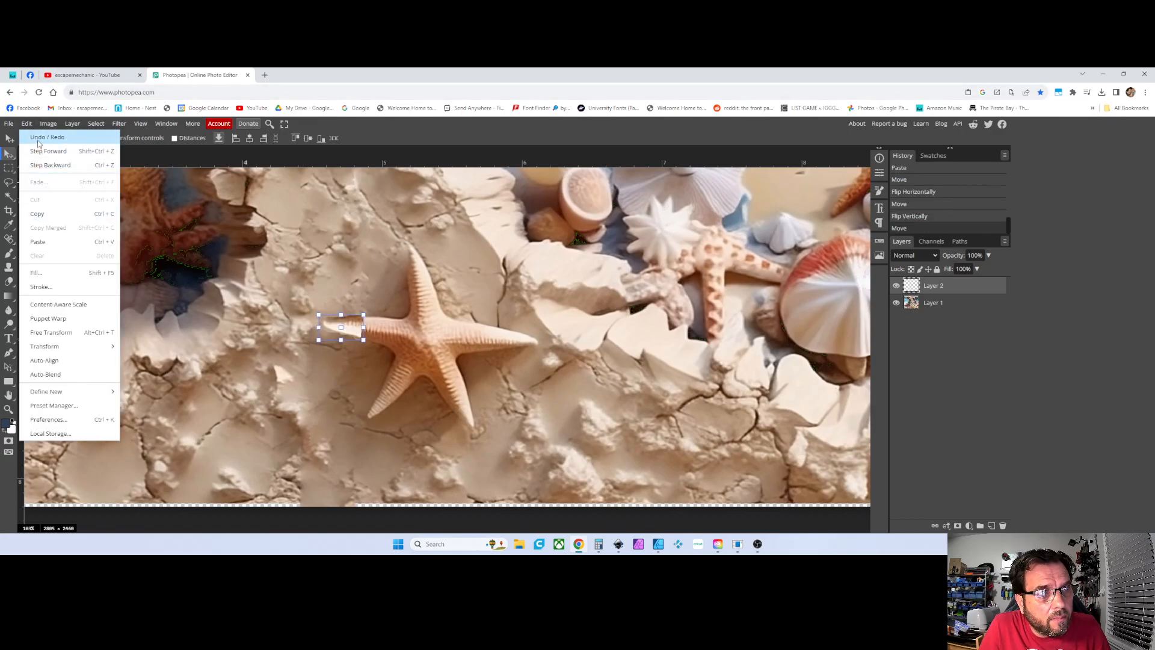
left_click(38, 137)
left_click_drag(352, 326, 348, 327)
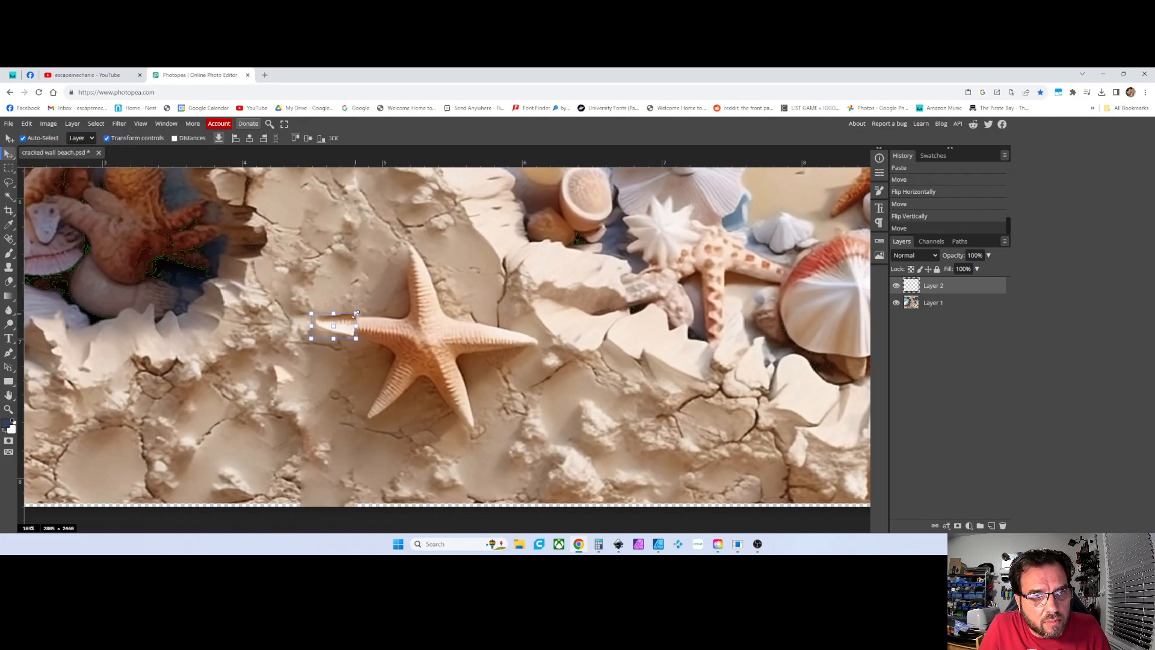
Step: Flip the pasted tip vertically once more and realign it with the end of the starfish's left arm
left_click(26, 123)
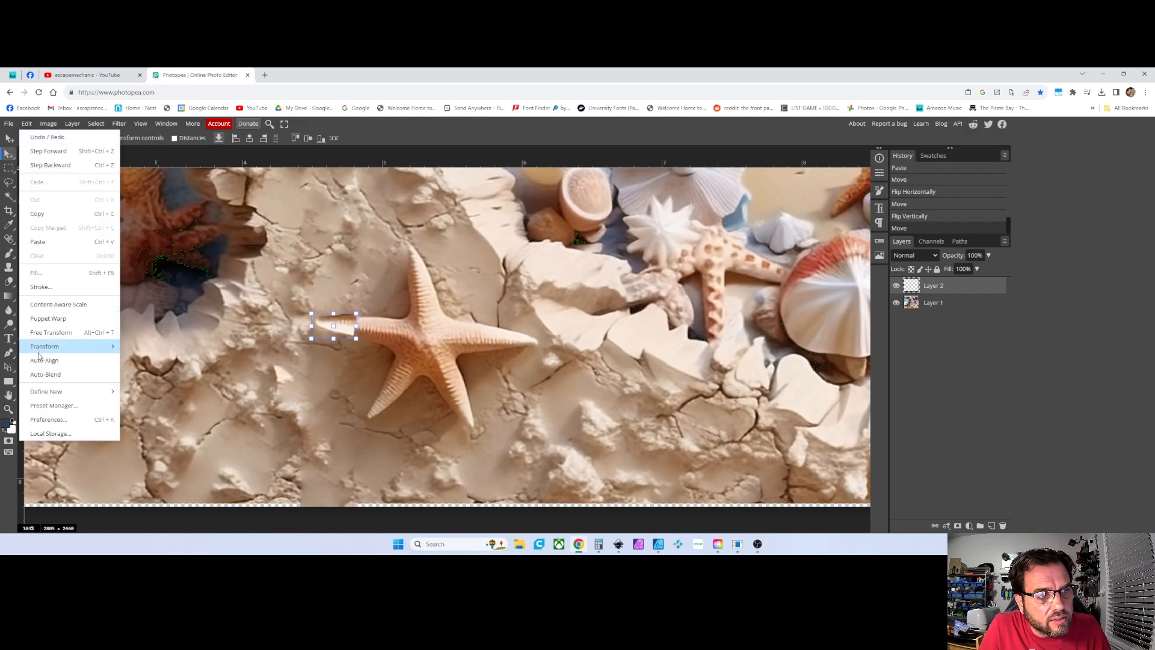
mouse_move(47, 348)
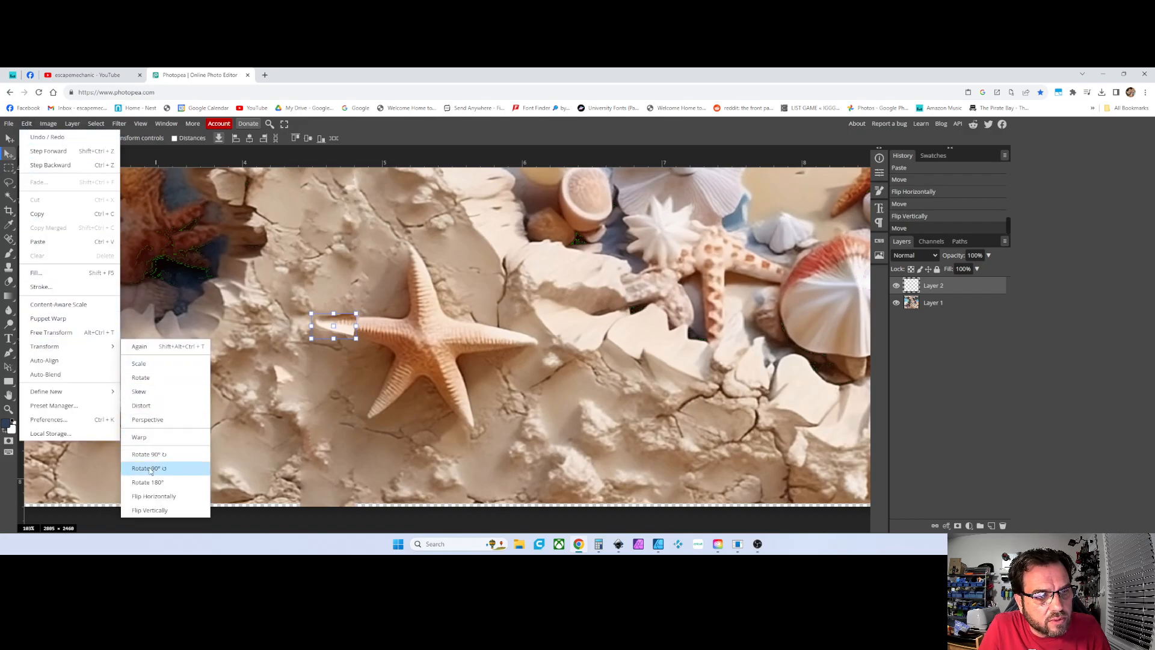
left_click(145, 509)
left_click_drag(344, 333, 348, 329)
left_click(289, 323)
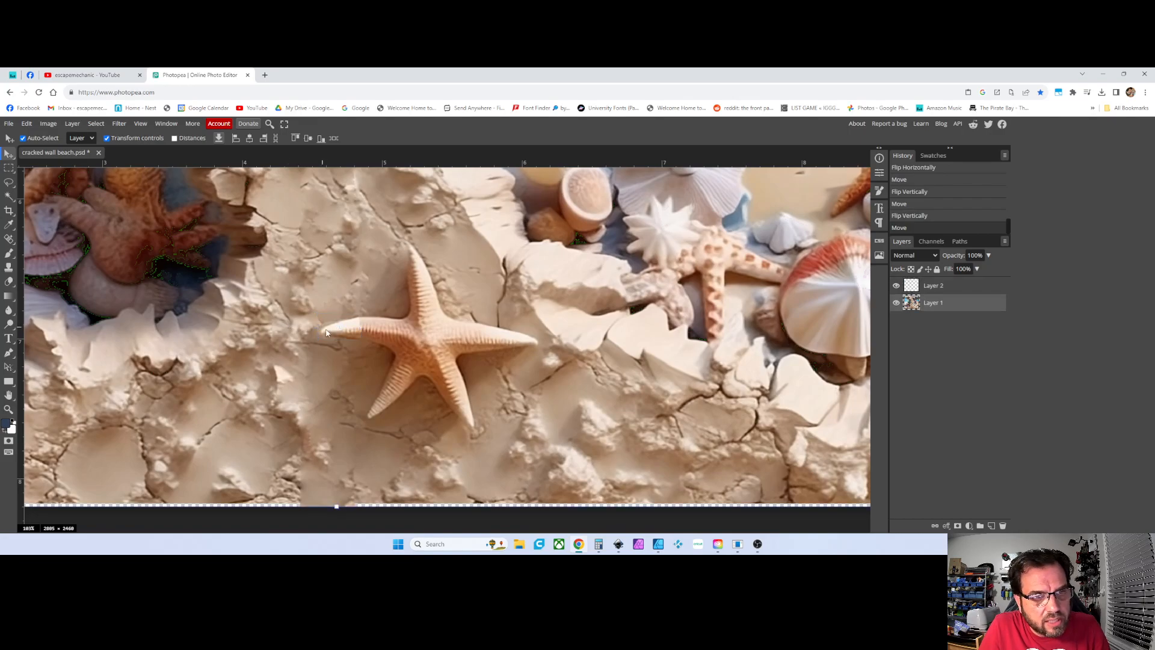
Step: Darken the pale pasted tip of the starfish's left arm on Layer 2 with the Burn tool to match the arm's colour
left_click(8, 325)
left_click(36, 339)
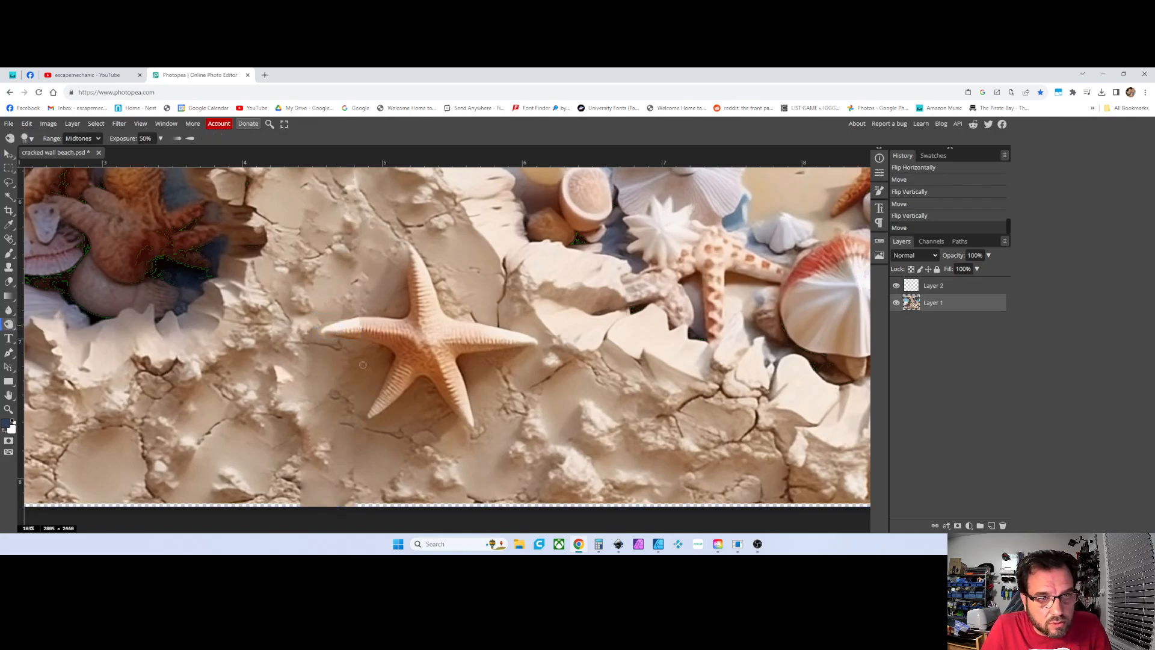
scroll(363, 349, "up", 3)
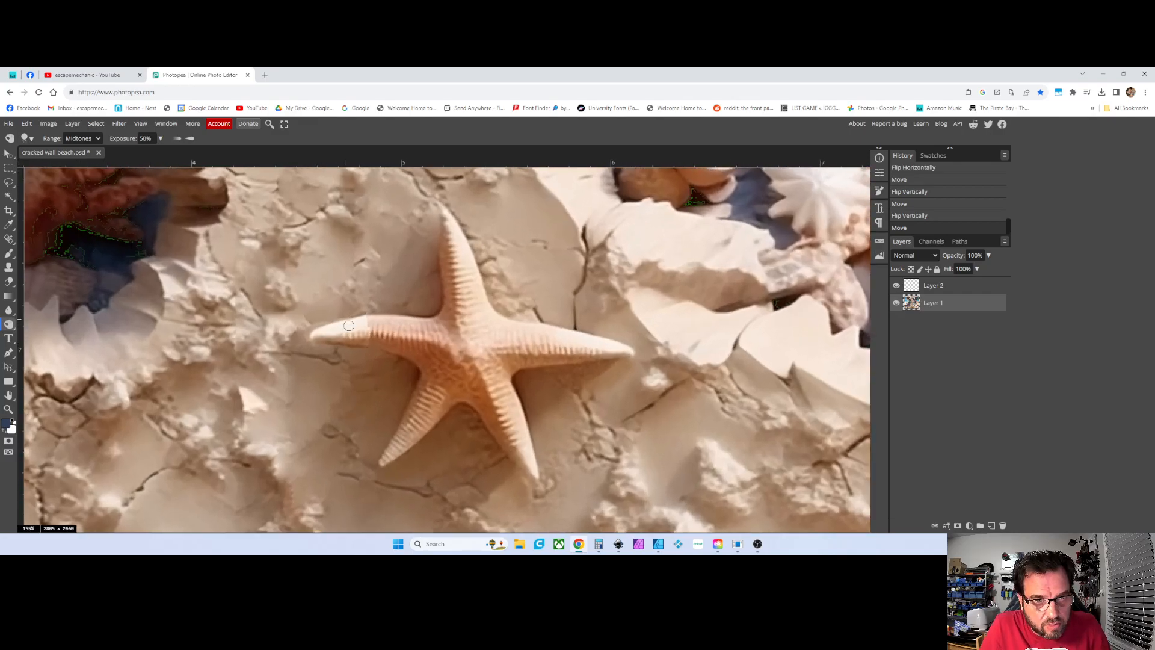
mouse_move(361, 324)
left_mouse_down()
mouse_move(339, 335)
mouse_move(410, 330)
mouse_move(333, 330)
mouse_move(372, 319)
mouse_move(346, 325)
left_mouse_up()
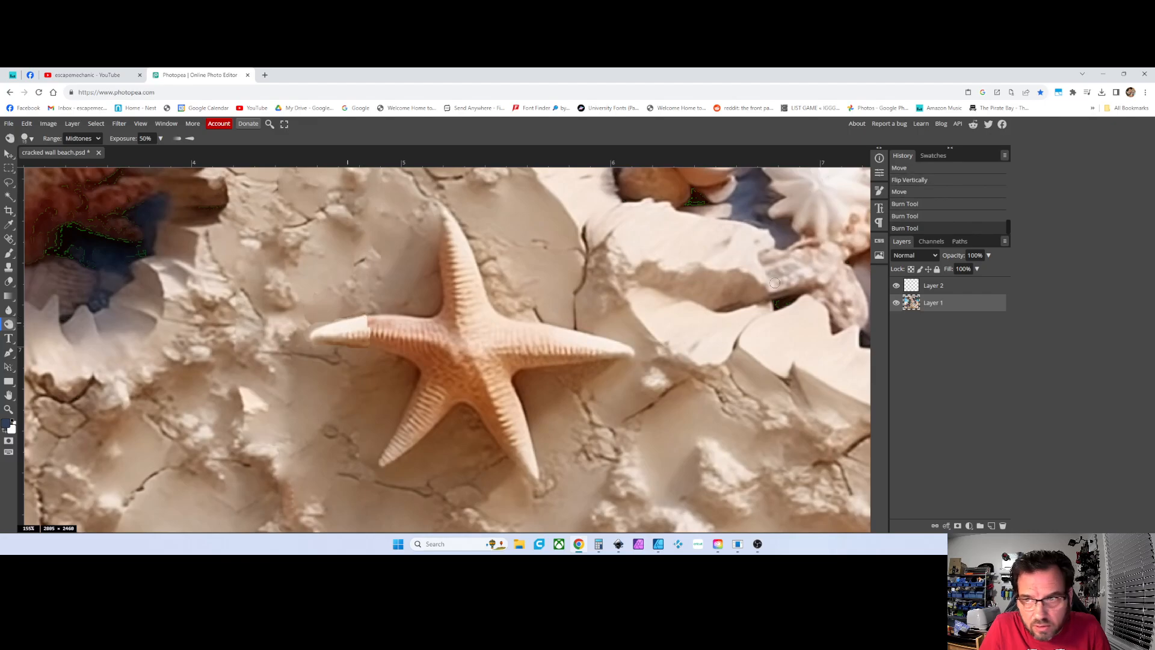
left_click(932, 287)
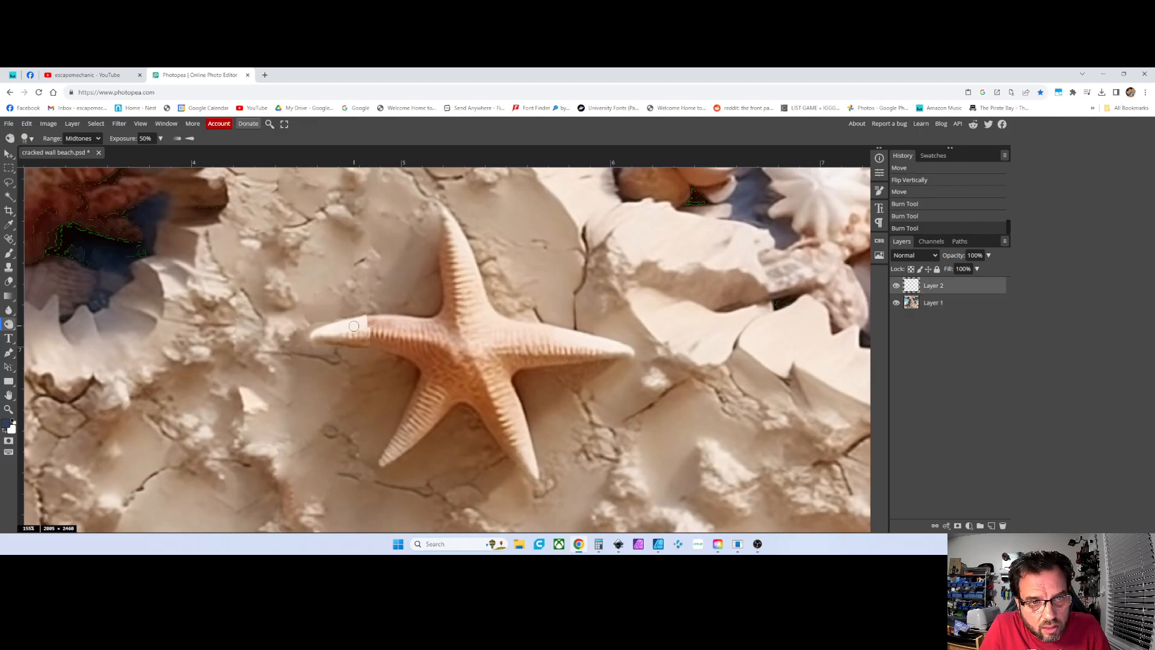
mouse_move(373, 322)
left_mouse_down()
mouse_move(321, 336)
mouse_move(369, 323)
mouse_move(319, 331)
left_mouse_up()
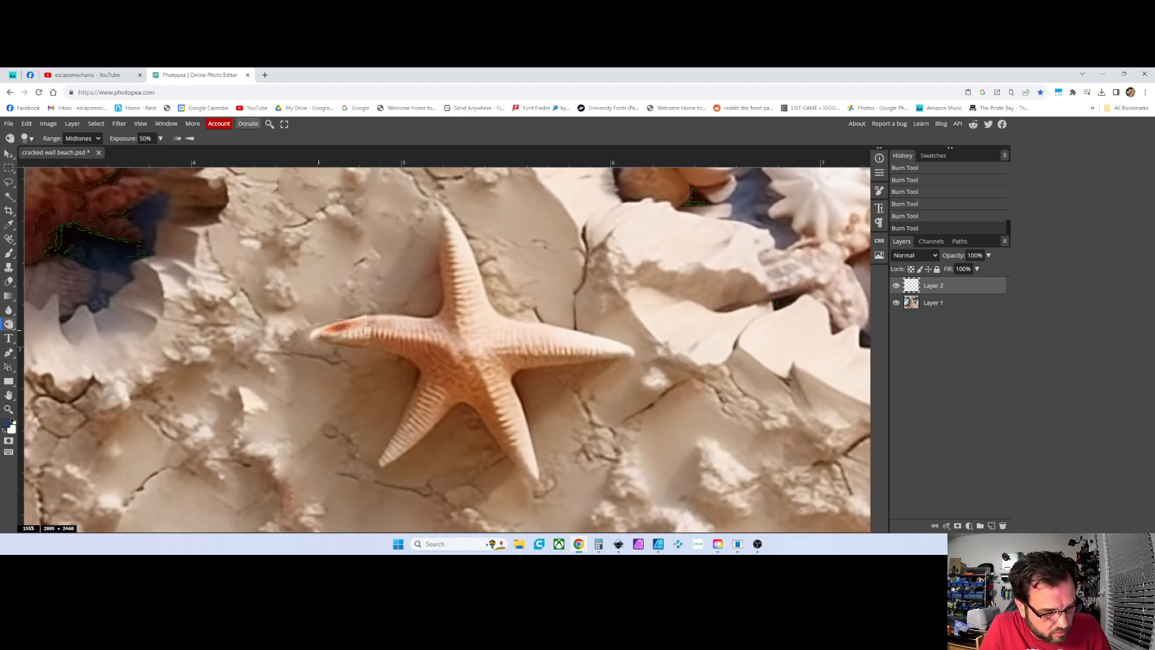
Step: Undo the last three burn strokes on the arm tip, redo them to compare, and undo them again
key("ctrl+z")
key("ctrl+z")
key("ctrl+z")
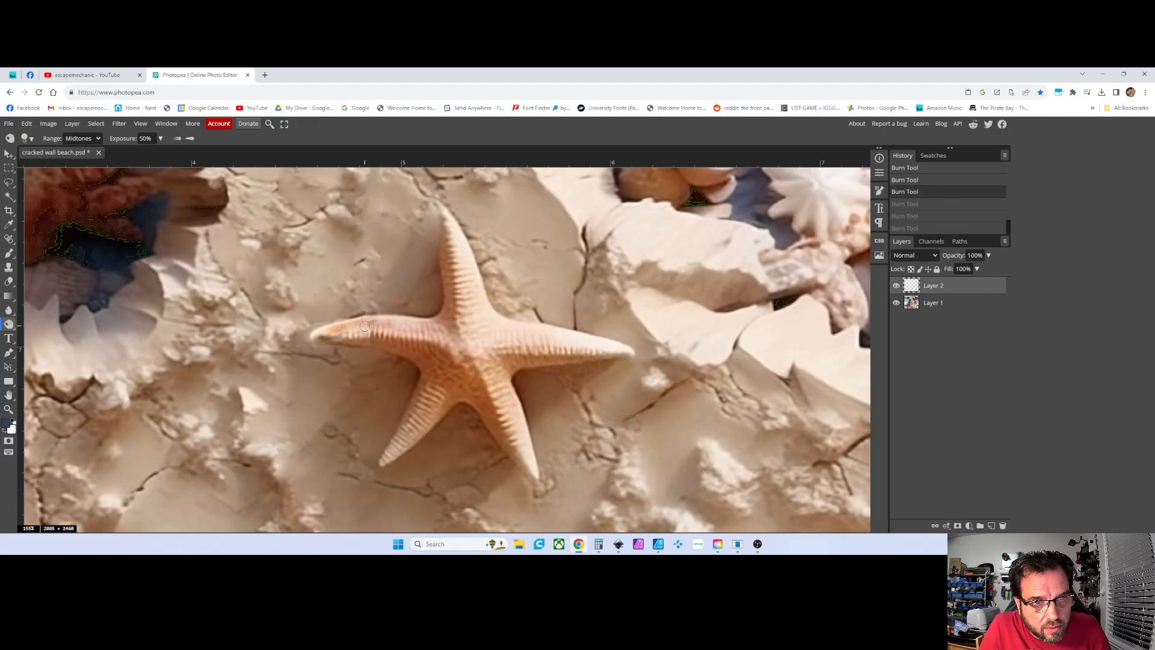
key("ctrl+shift+z")
key("ctrl+shift+z")
key("ctrl+shift+z")
key("ctrl+z")
key("ctrl+z")
key("ctrl+z")
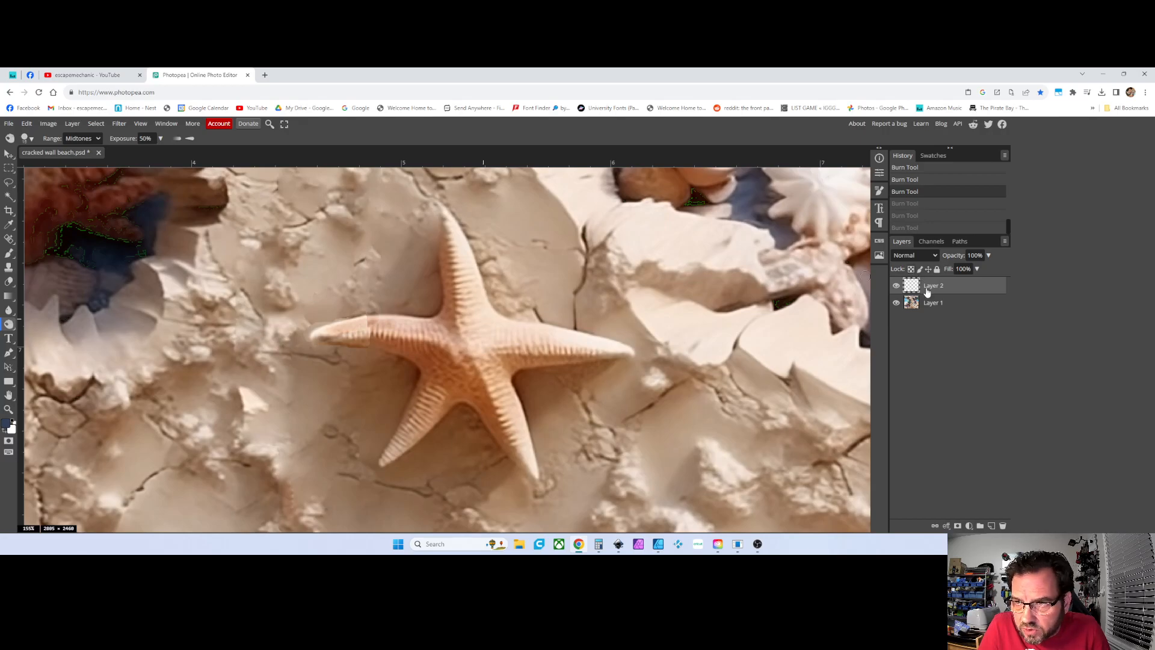
Step: Merge the pasted arm tip layer with the beach image in Layer 1
left_click(932, 309, "shift")
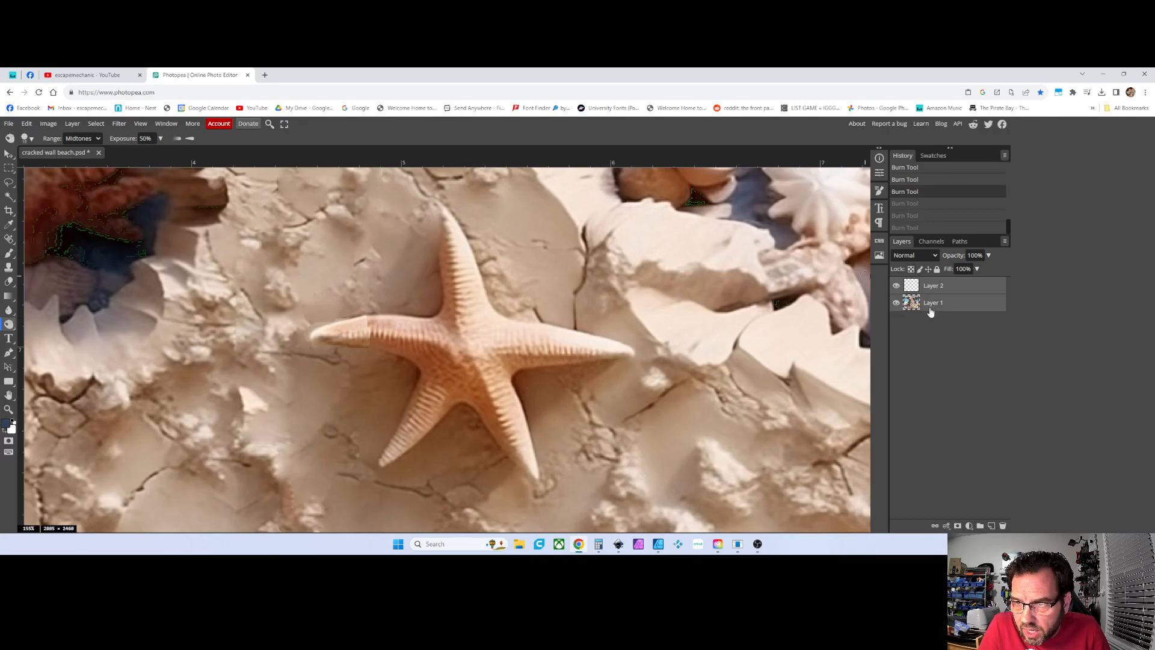
right_click(936, 308)
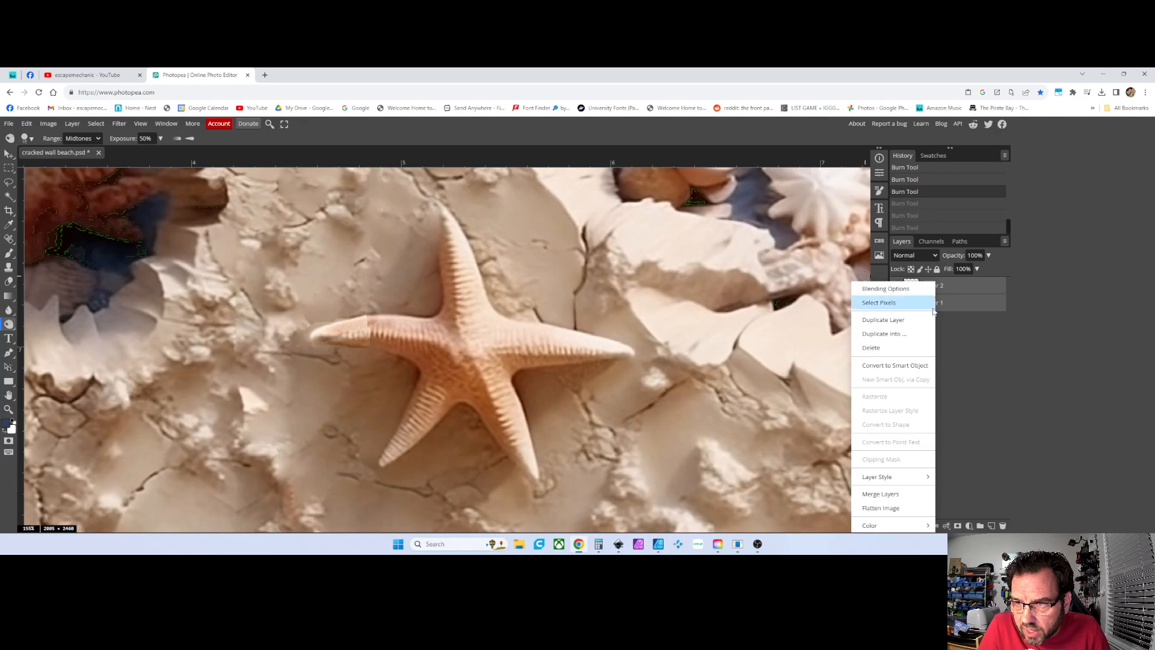
left_click(879, 492)
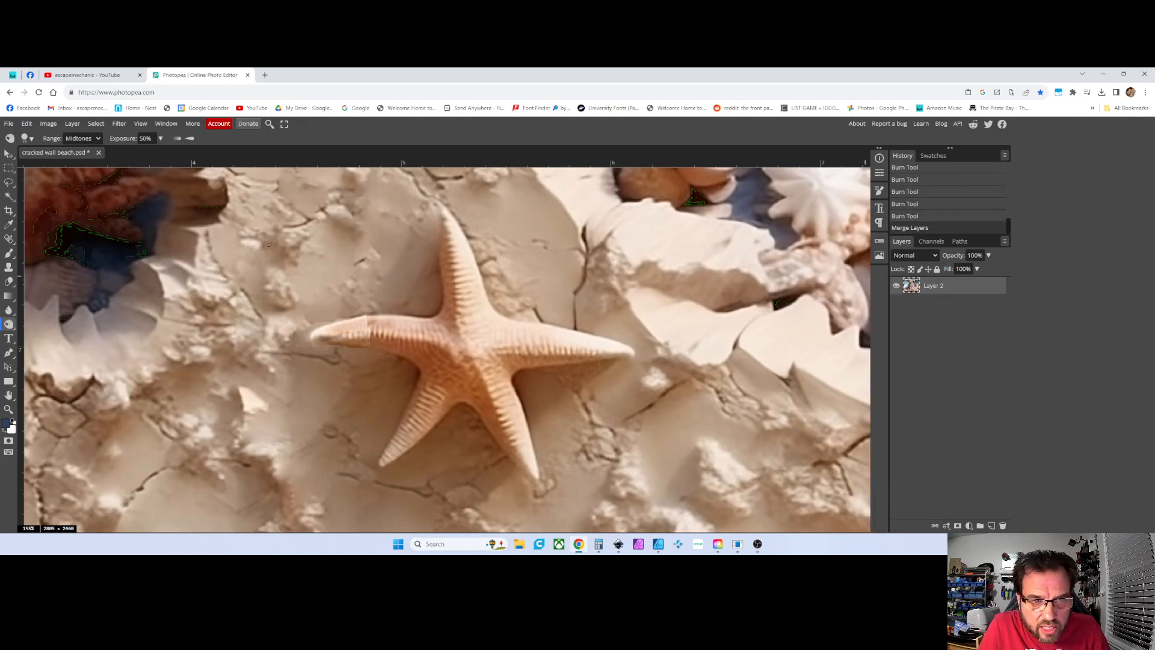
Step: Blend the pasted tip of the starfish's left arm into the arm and surrounding wall with the Smudge tool
left_click(6, 327)
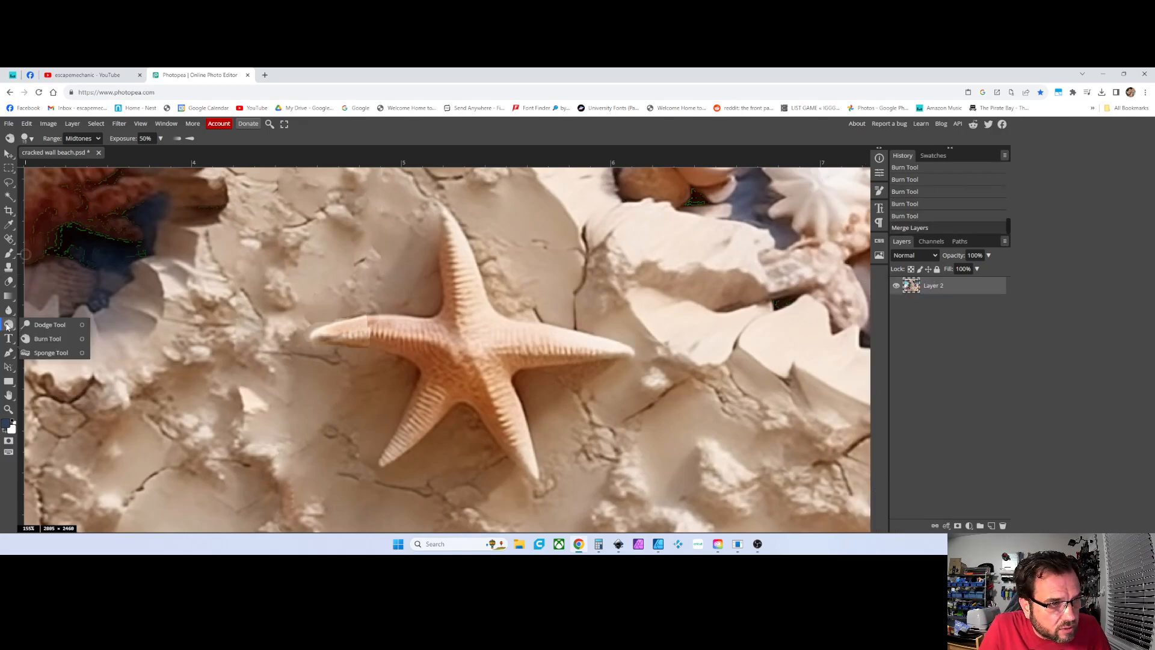
left_click(7, 313)
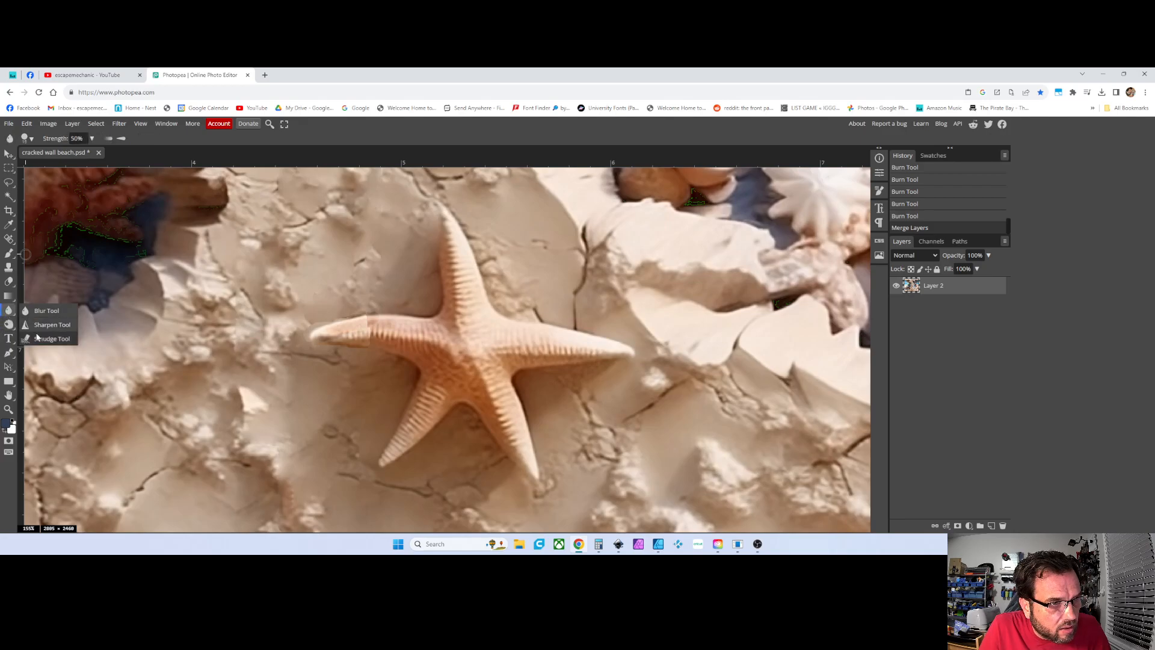
left_click(51, 338)
mouse_move(360, 323)
left_mouse_down()
mouse_move(368, 332)
mouse_move(310, 330)
left_mouse_up()
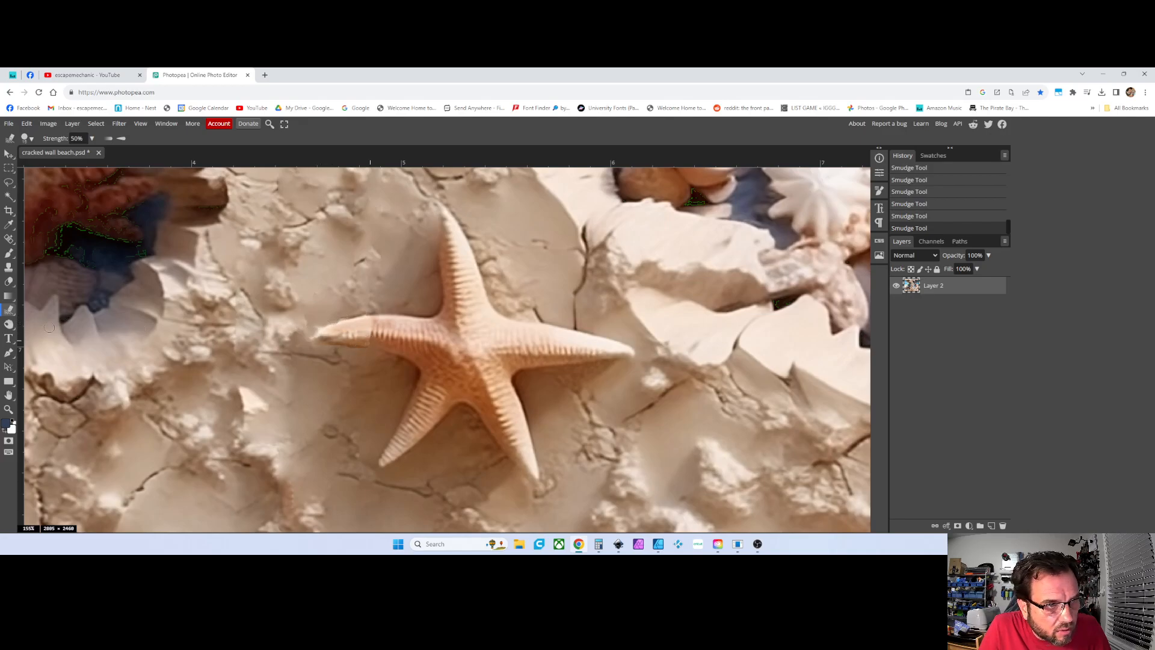
Step: Soften the join and lower edge of the starfish's repaired left arm with the Blur tool
left_click(9, 324)
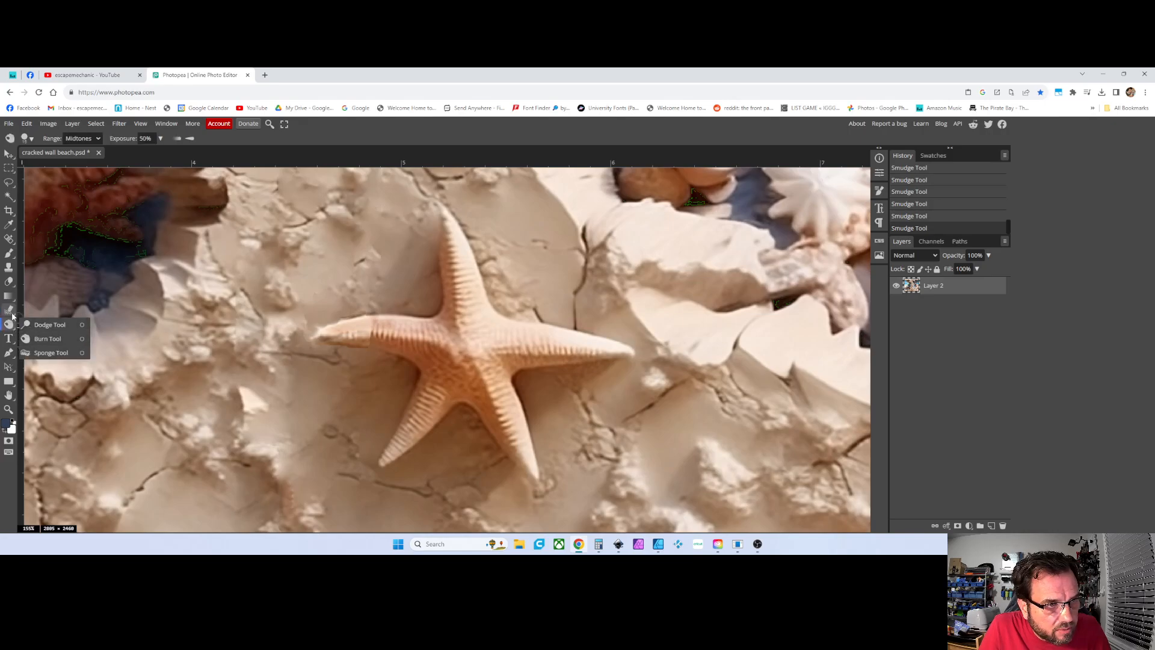
left_click(9, 310)
left_click(31, 312)
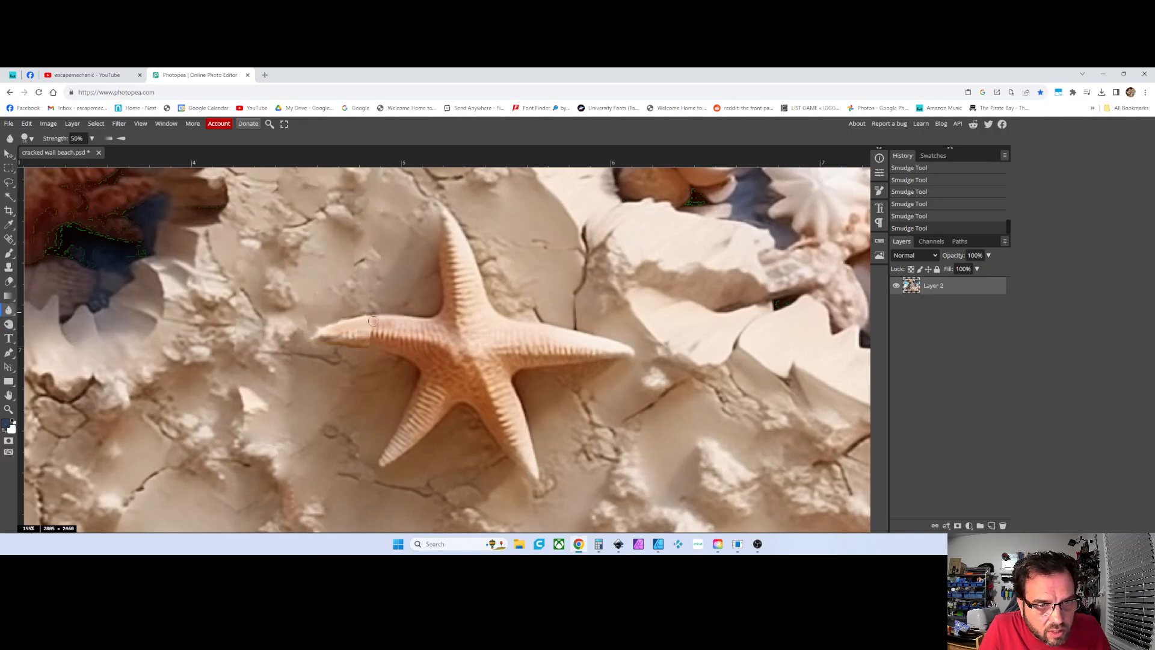
left_click(368, 341)
left_click(369, 342)
left_click(367, 343)
left_click(373, 337)
left_click_drag(363, 342, 375, 344)
left_click(336, 348)
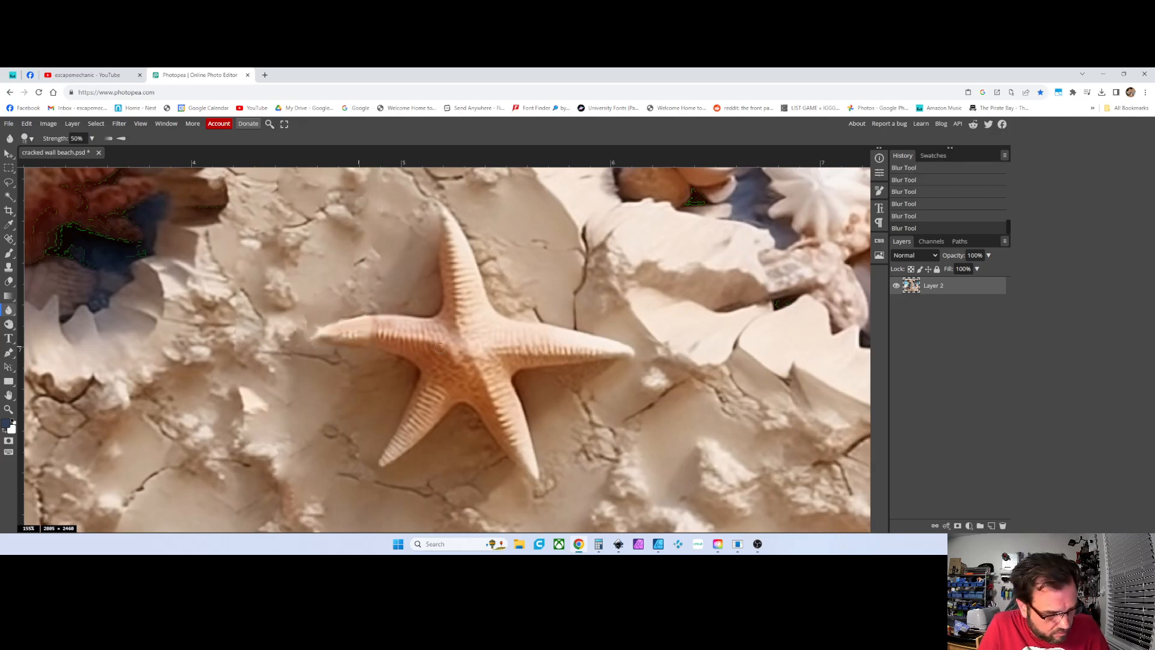
Step: Examine the whole beach image from top to bottom to check the blended center seam and the repaired starfish
scroll(440, 348, "down", 10)
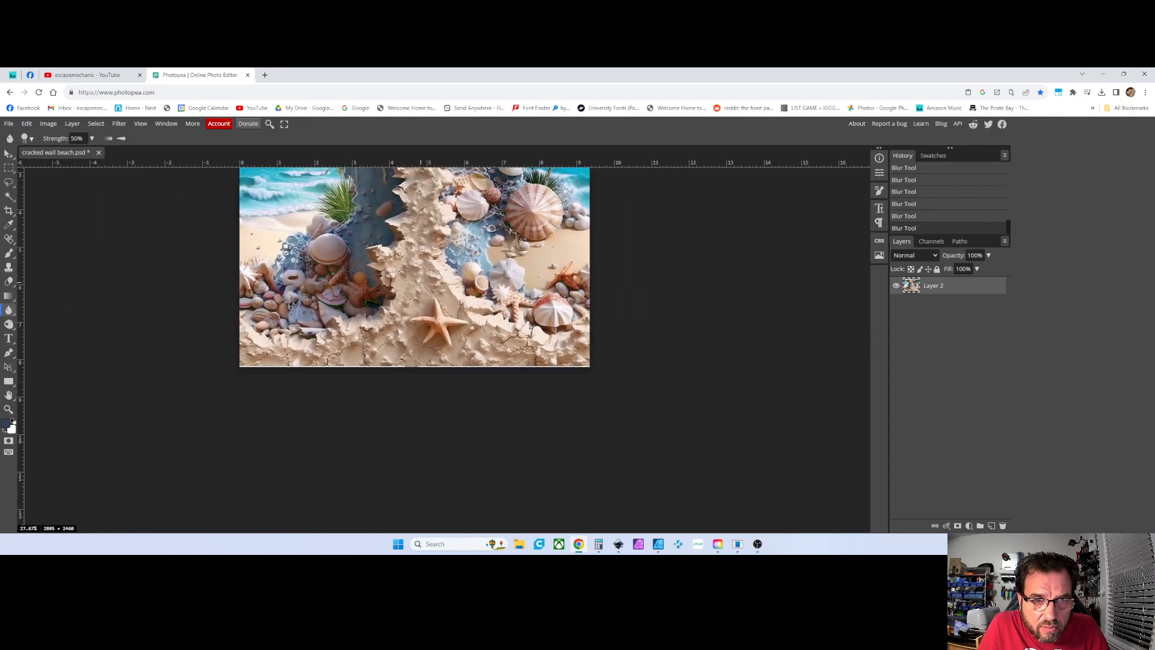
scroll(416, 302, "down", 4)
scroll(415, 301, "up", 8)
scroll(408, 352, "up", 4)
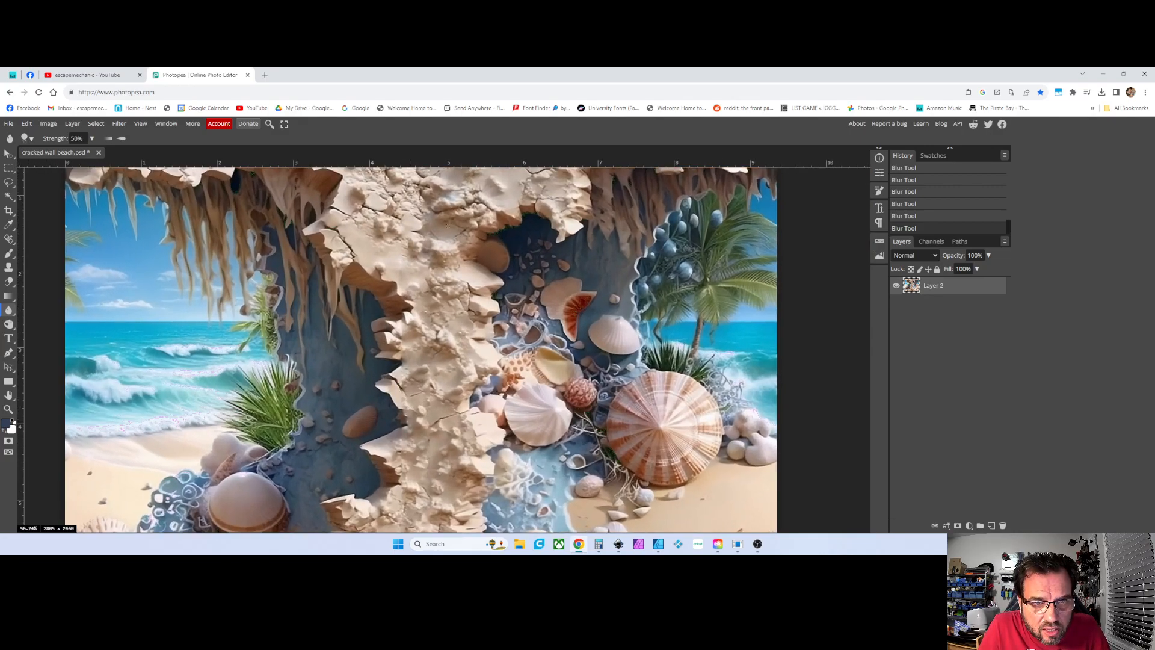
scroll(447, 230, "up", 3)
scroll(443, 340, "down", 8)
scroll(444, 349, "down", 6)
scroll(444, 349, "up", 7)
scroll(444, 349, "down", 1)
scroll(430, 349, "up", 1)
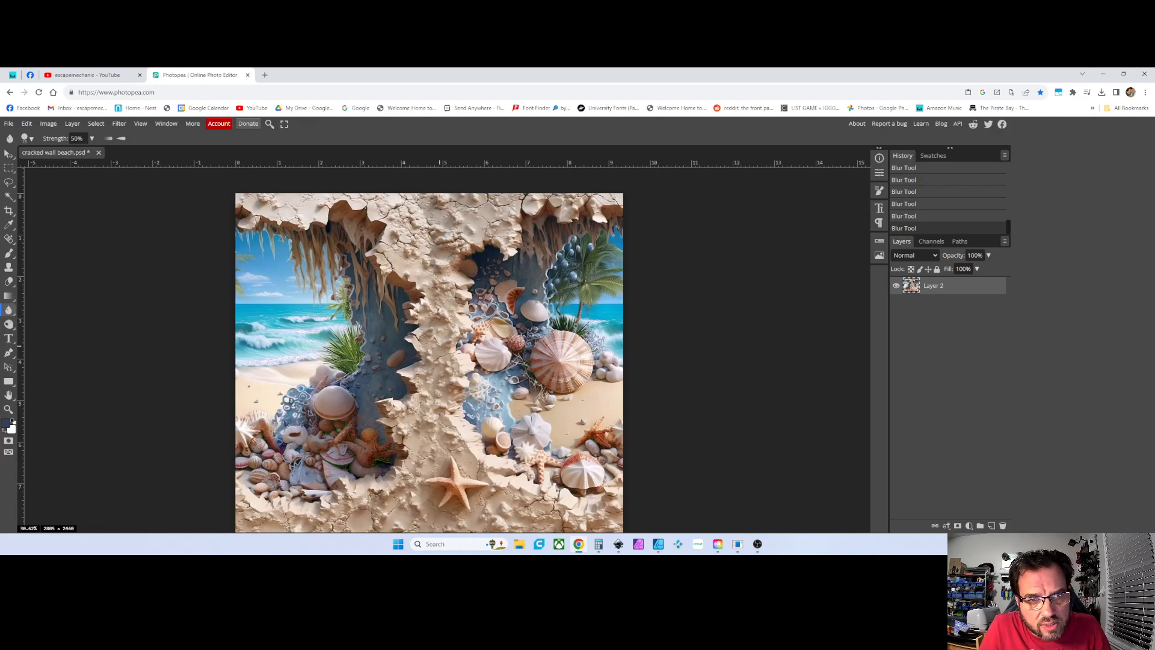
scroll(440, 346, "down", 1)
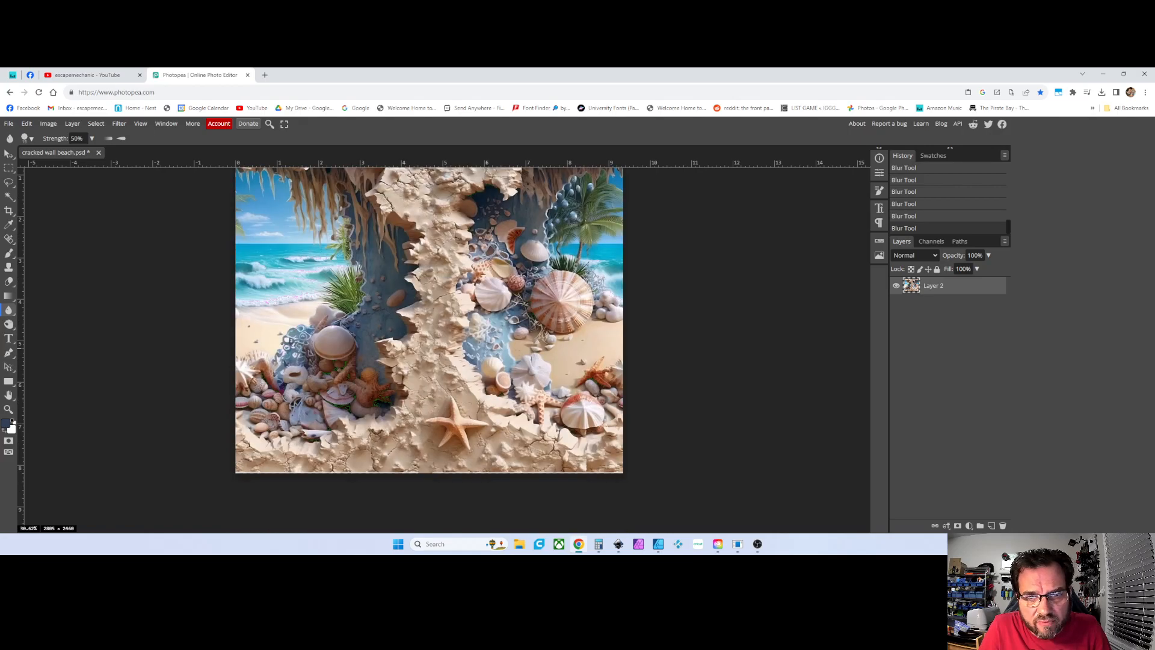
scroll(429, 349, "up", 1)
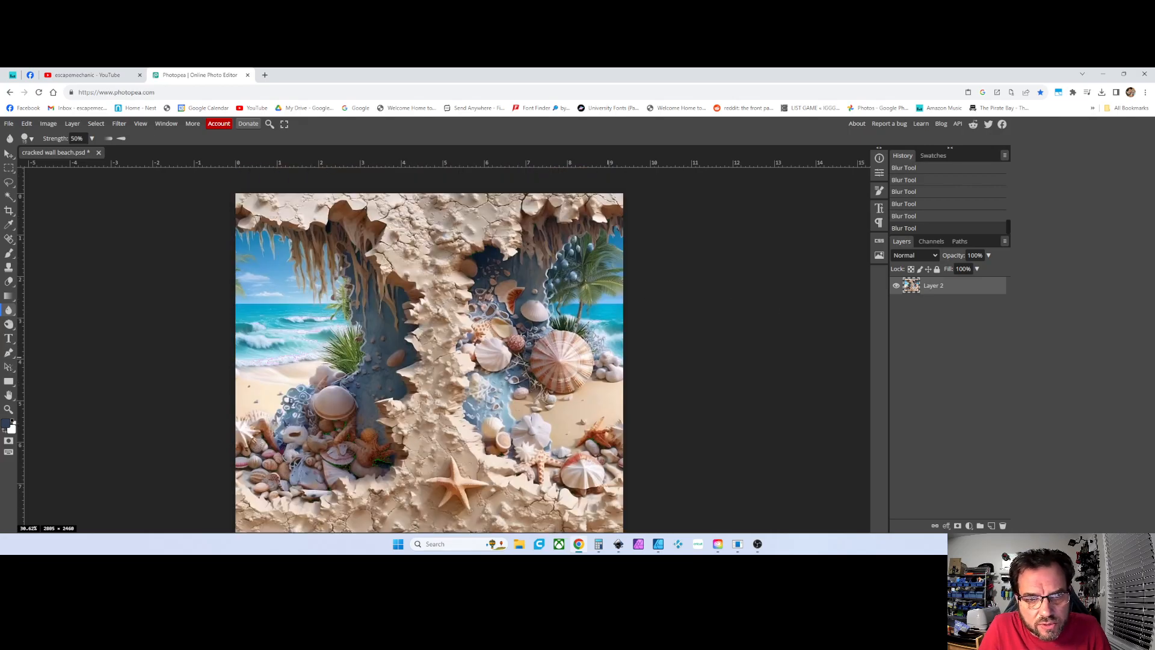
scroll(137, 221, "down", 1)
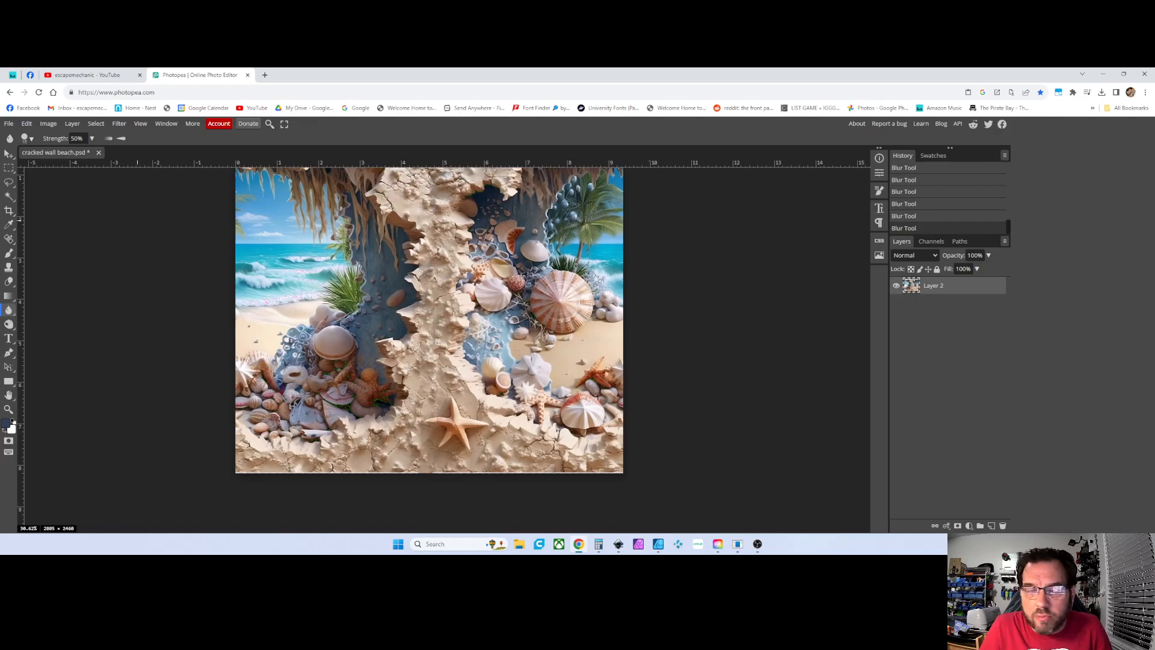
Step: Duplicate the merged image layer and move the copy left by half the canvas width, keeping it vertically aligned
left_click(9, 154)
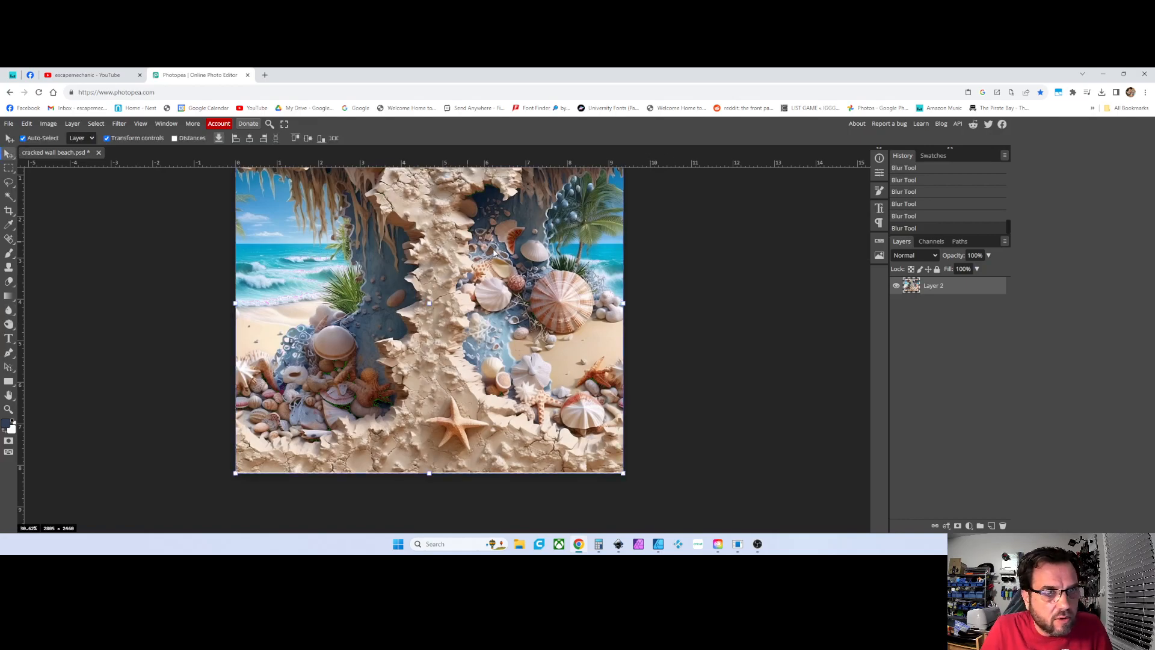
scroll(481, 284, "up", 1)
scroll(466, 292, "down", 1)
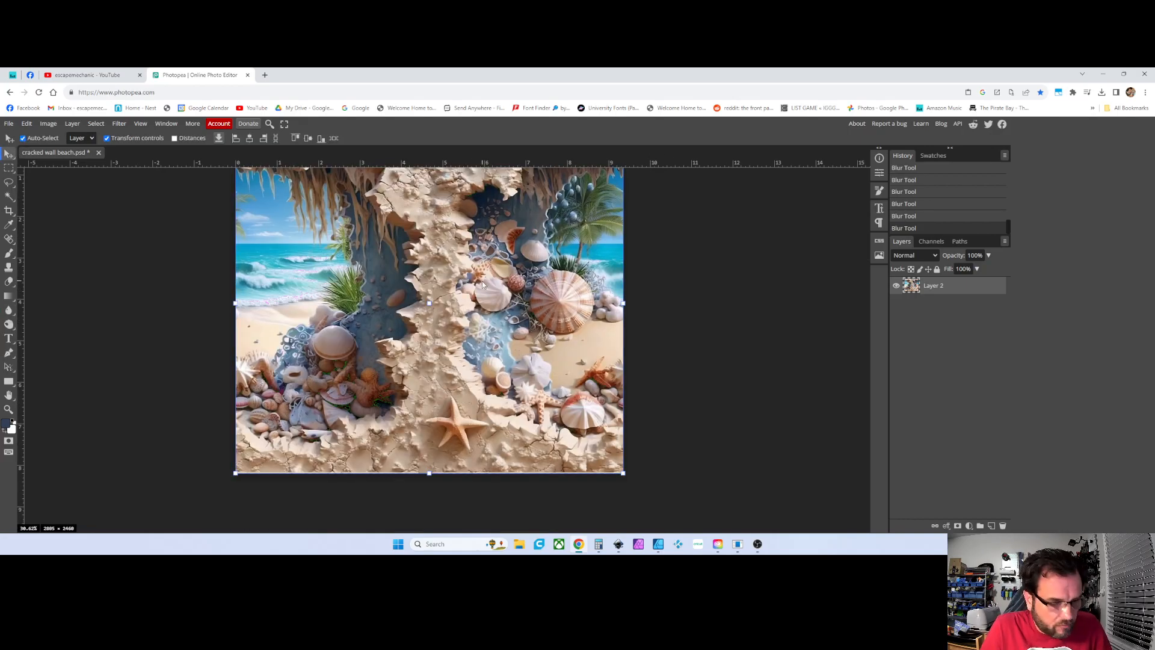
scroll(480, 293, "down", 1)
scroll(446, 291, "up", 1)
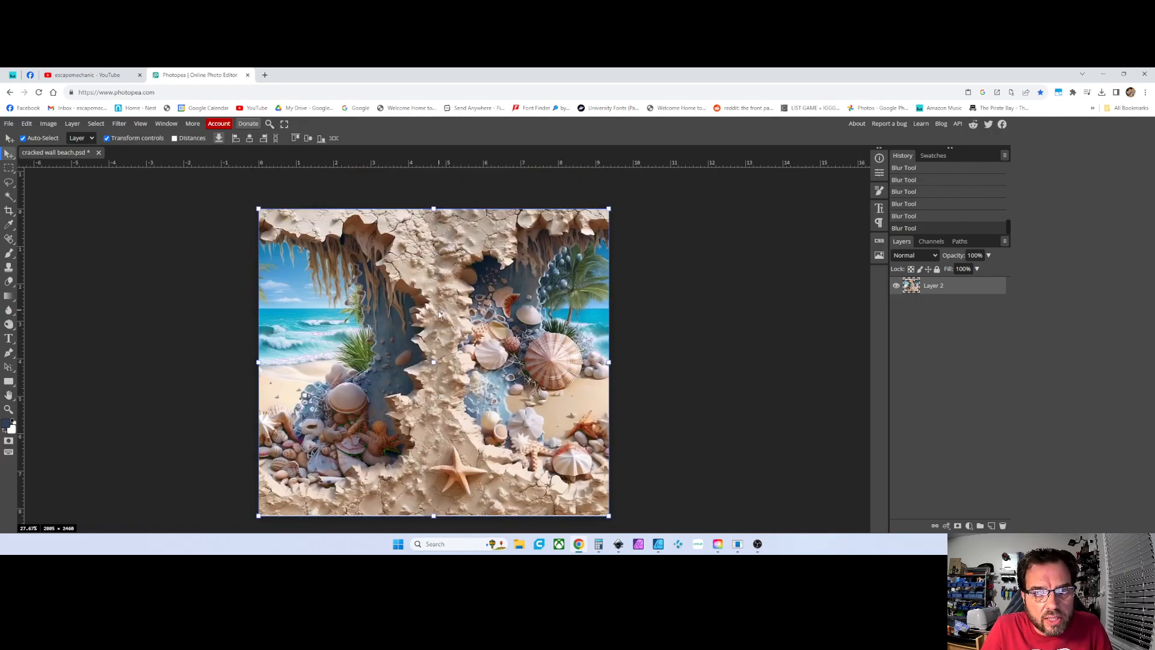
scroll(437, 317, "down", 1)
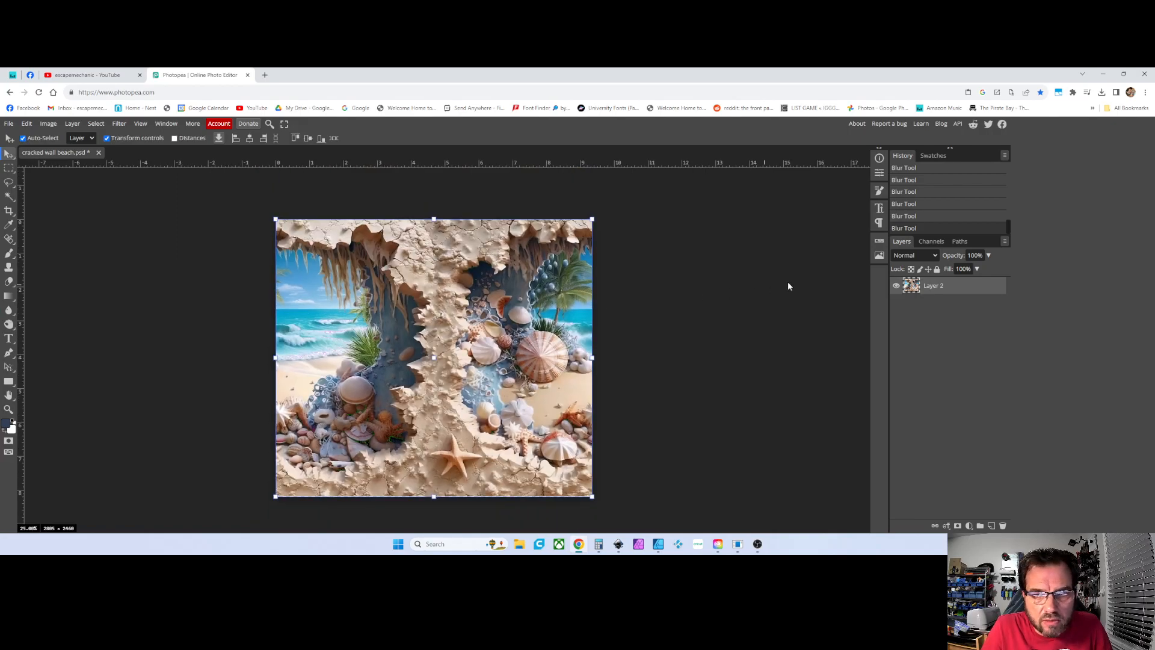
right_click(911, 284)
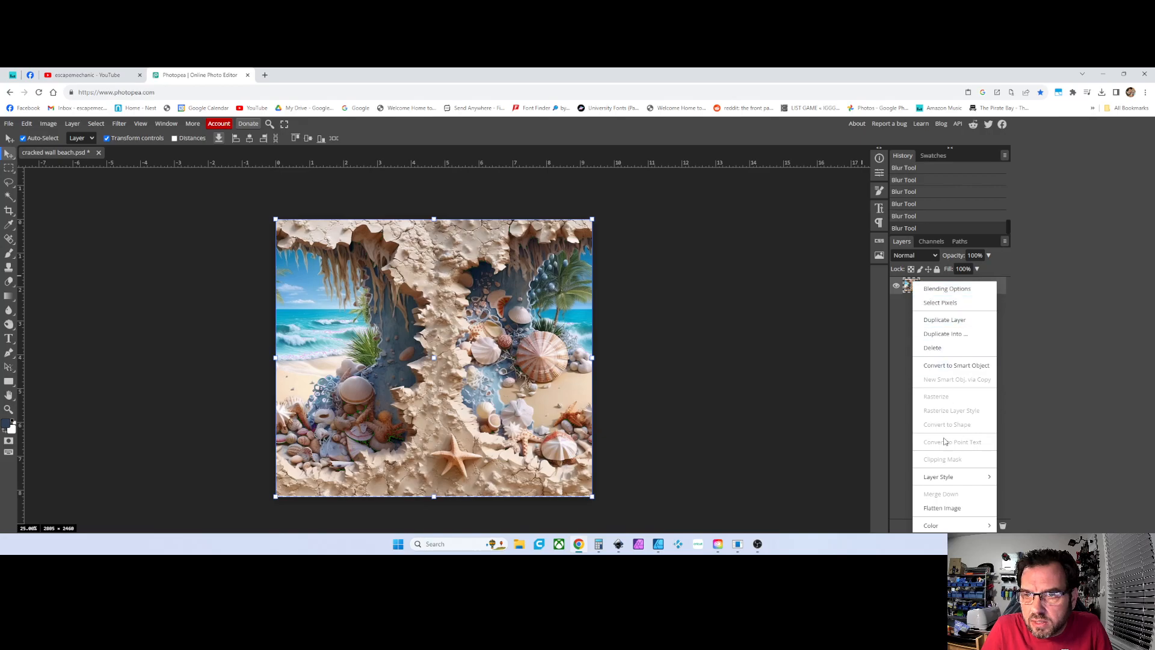
left_click(948, 324)
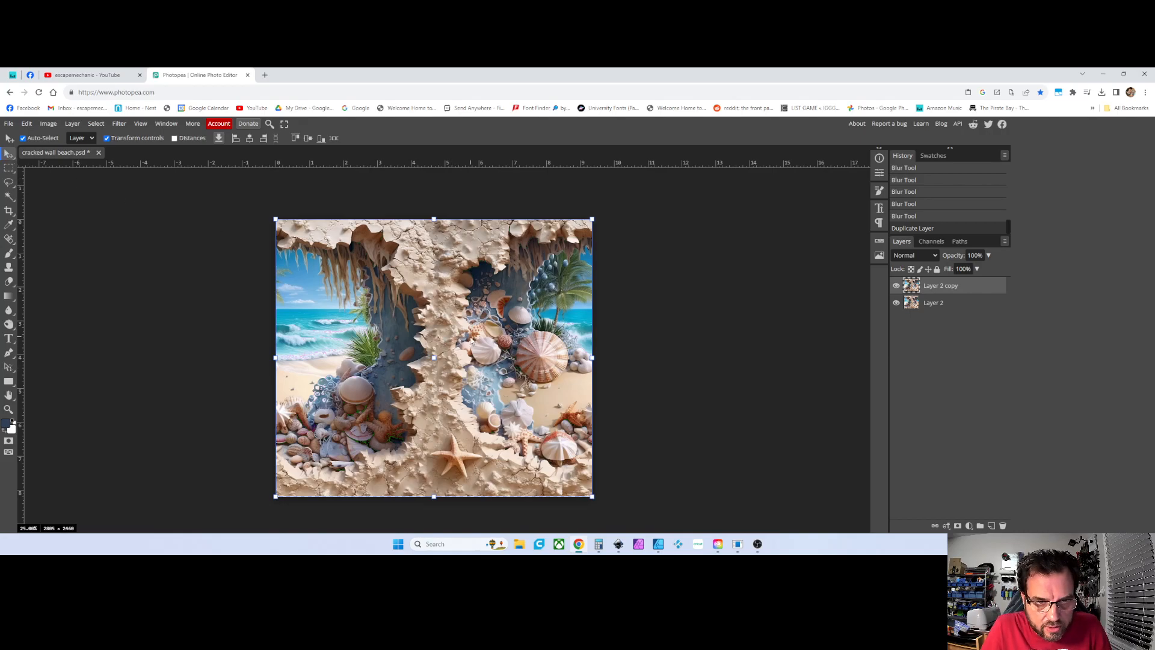
left_click_drag(471, 340, 312, 331)
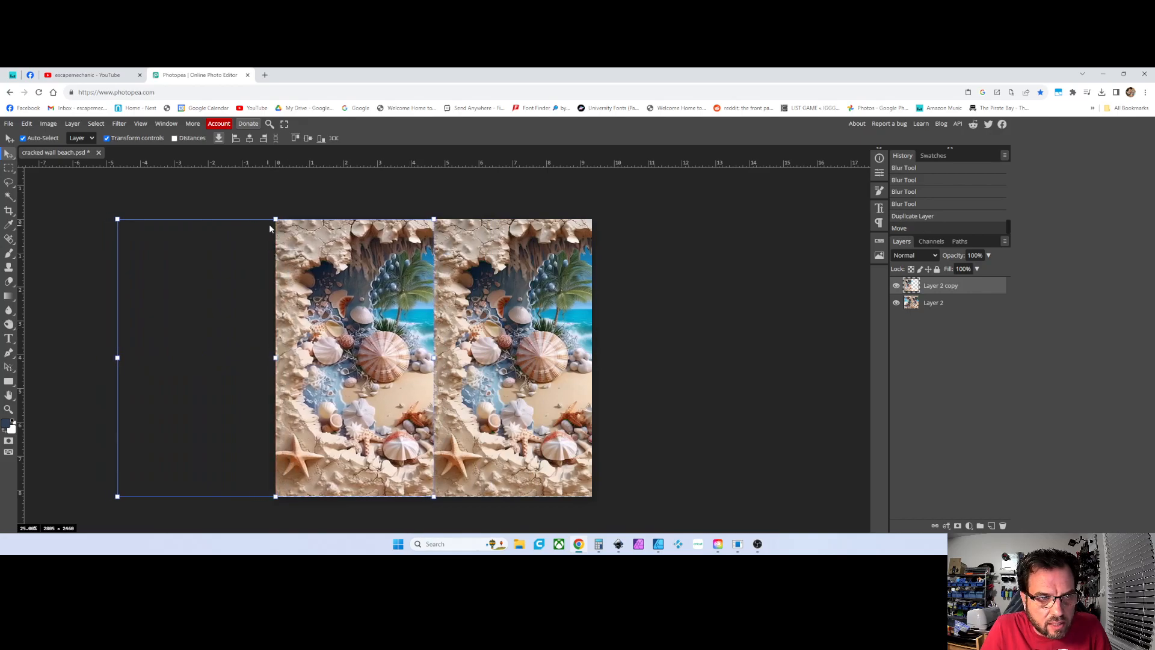
Step: Move the original Layer 2 right by half the canvas width so it meets the copy at the canvas center
left_click(488, 356)
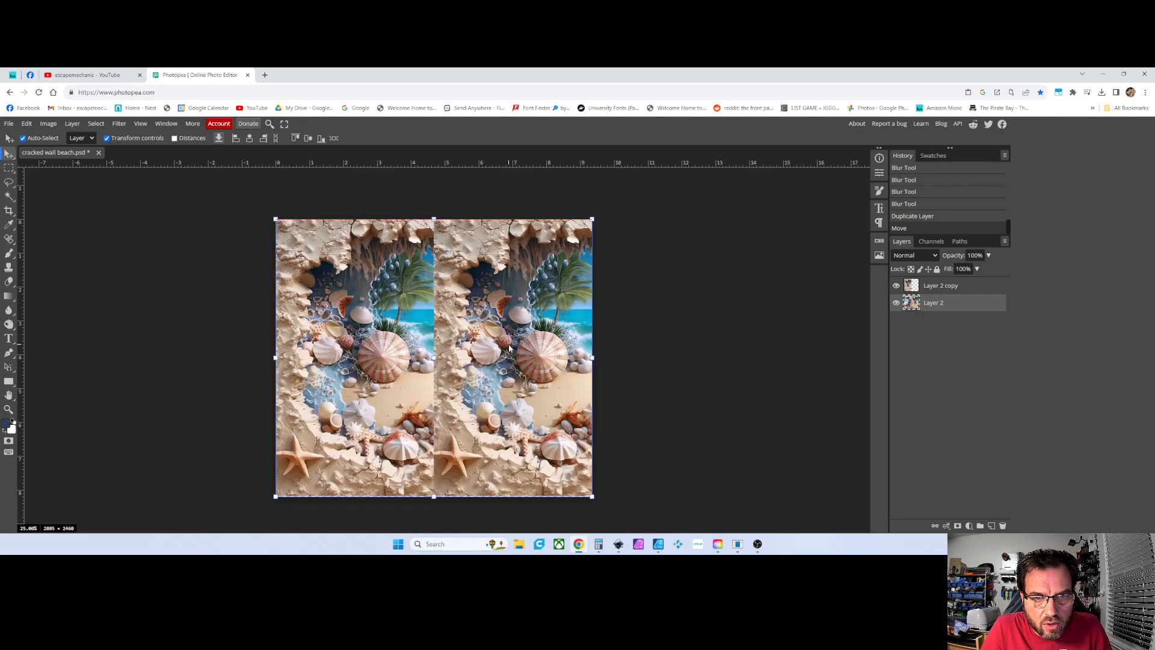
left_click_drag(538, 344, 687, 339)
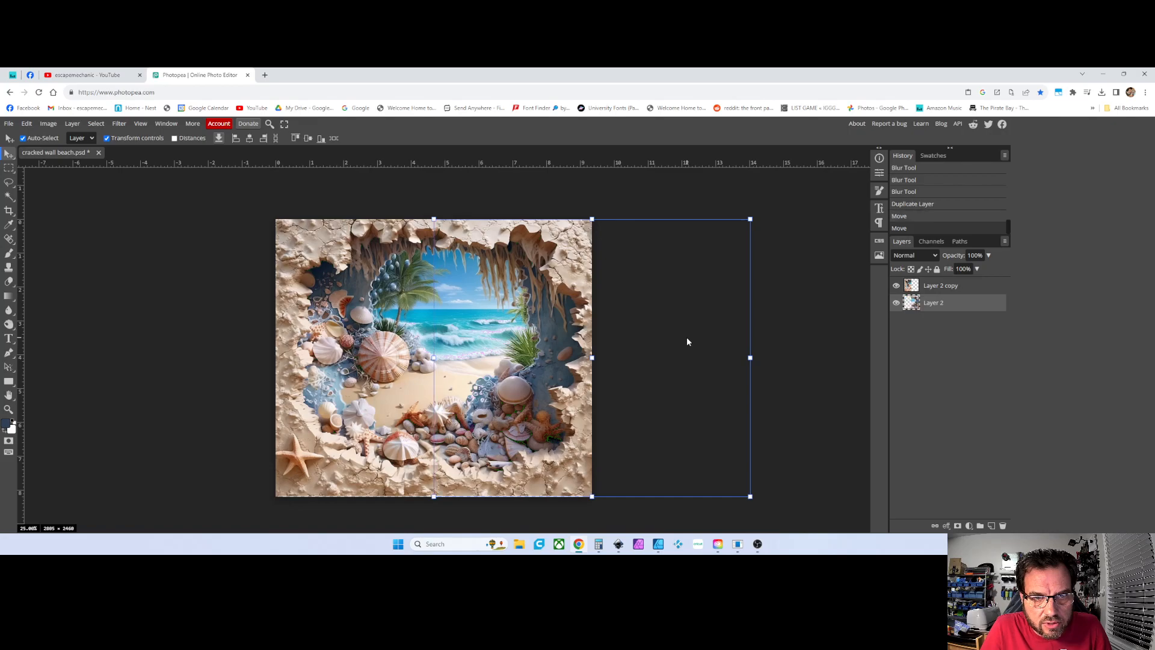
key("ctrl+t")
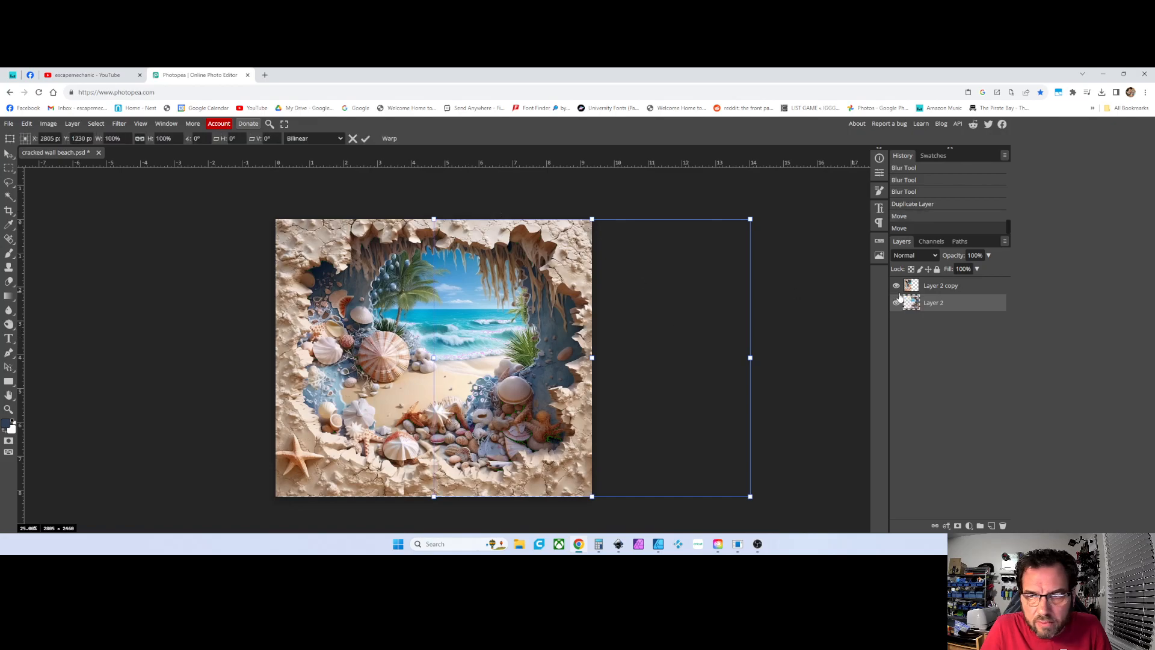
Step: Merge Layer 2 copy and Layer 2 into a single layer
left_click(939, 289)
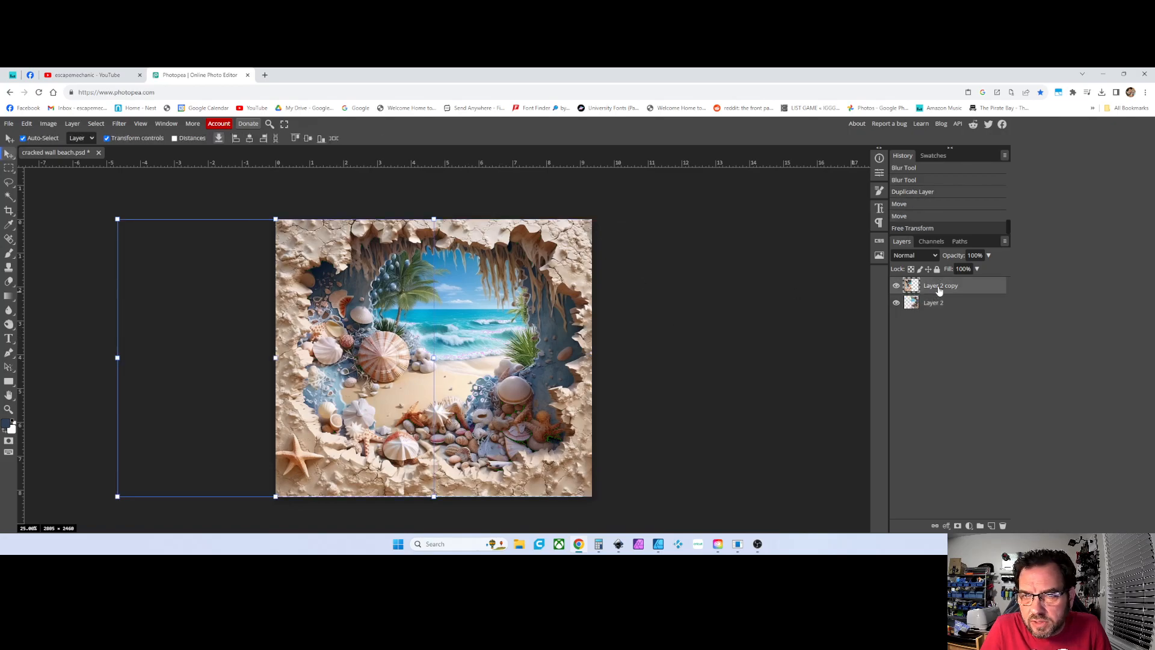
left_click(941, 303, "shift")
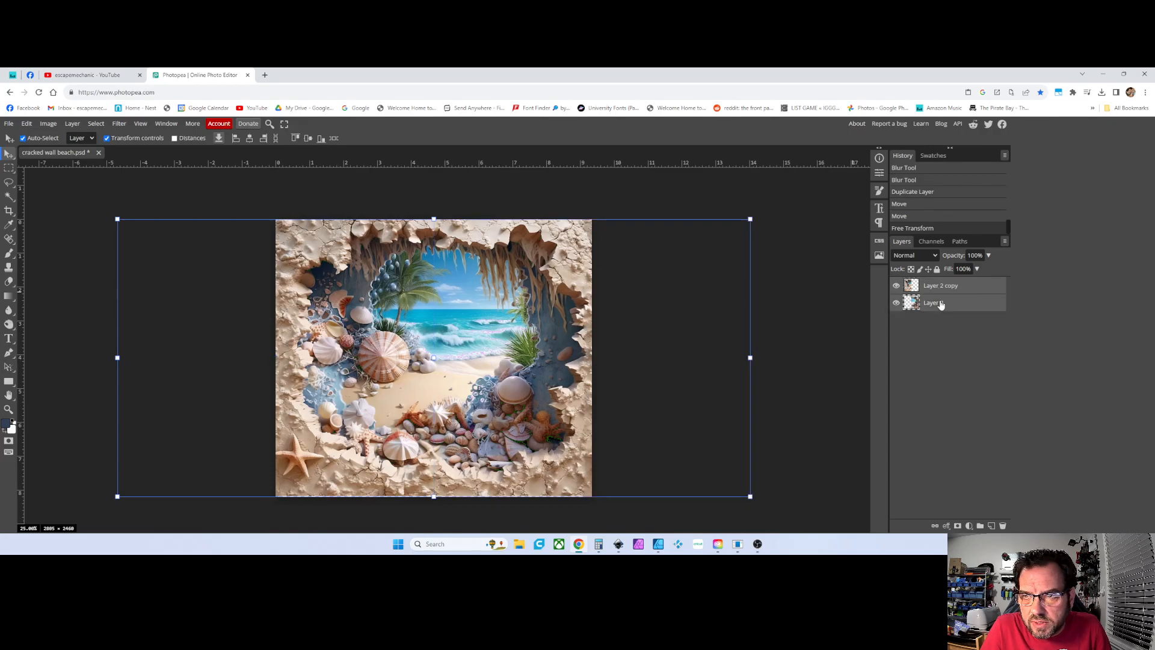
right_click(942, 304)
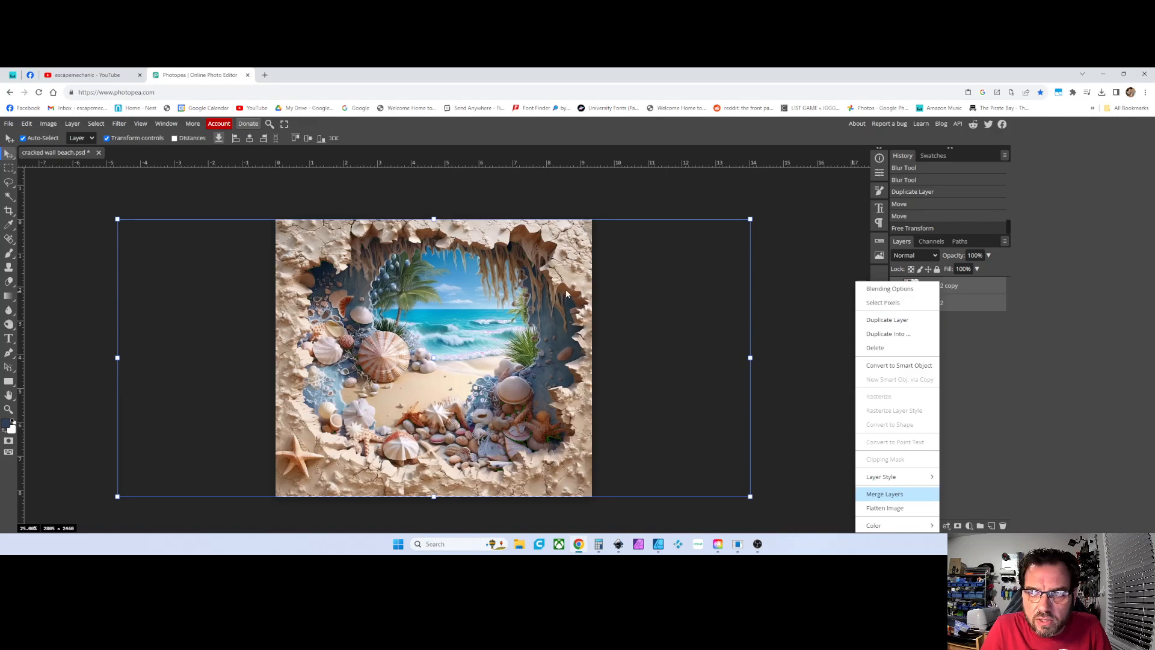
left_click(884, 493)
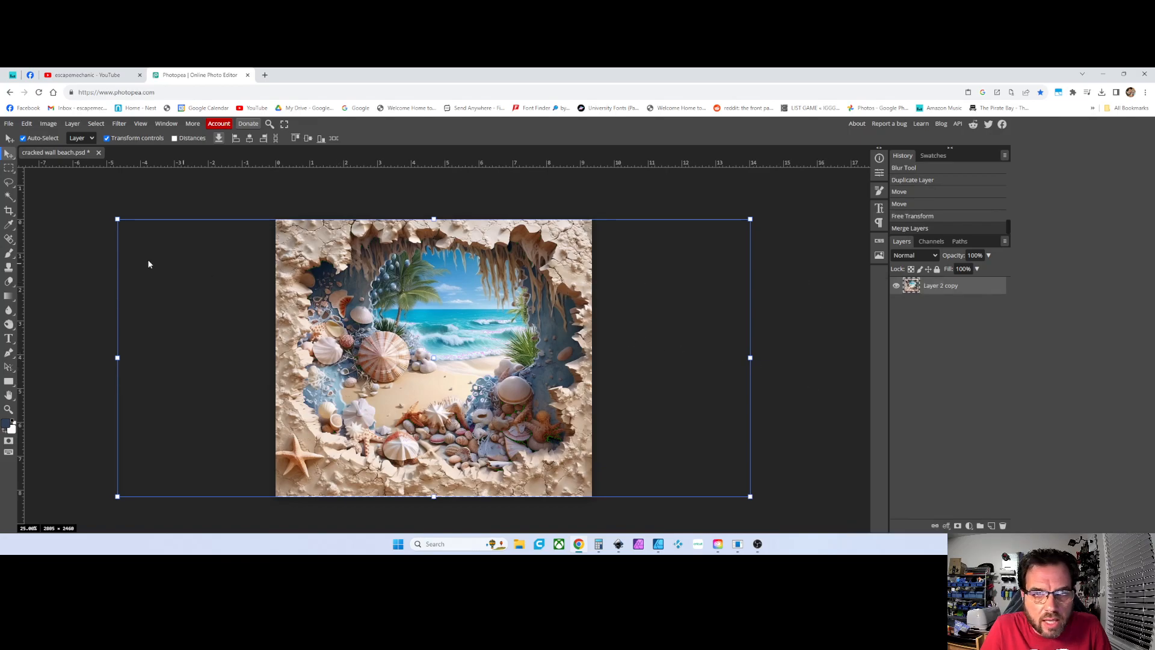
Step: Crop the merged layer to the existing canvas bounds with Delete Cropped Pixels enabled, discarding the overhang on both sides
left_click(9, 210)
key("Escape")
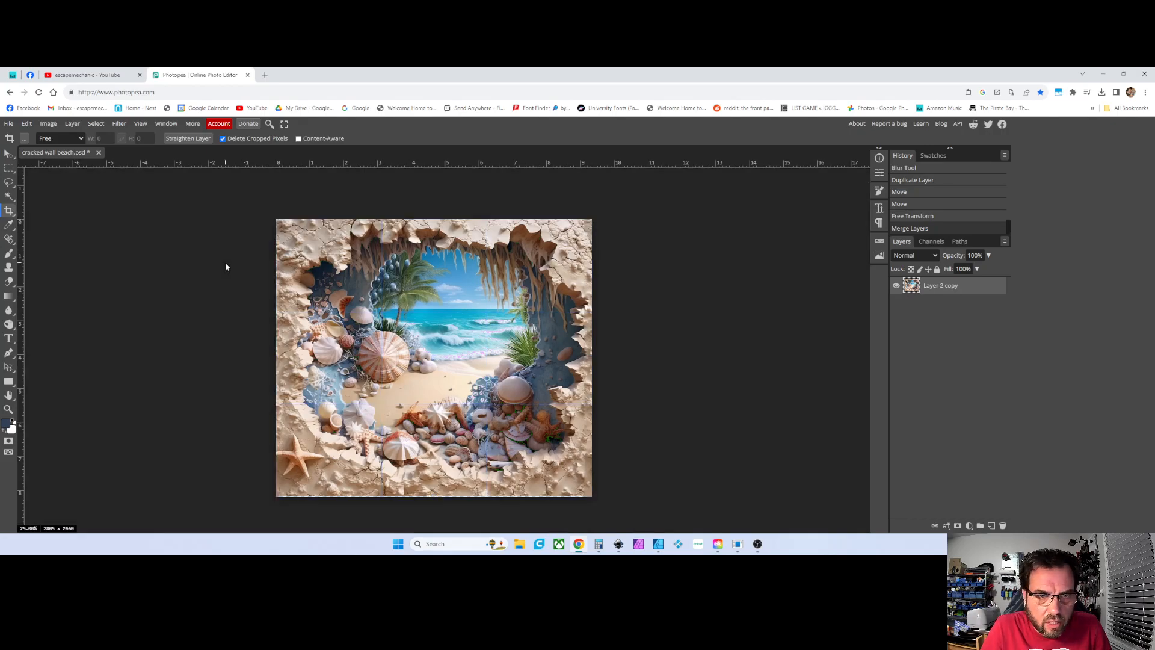
left_click(9, 155)
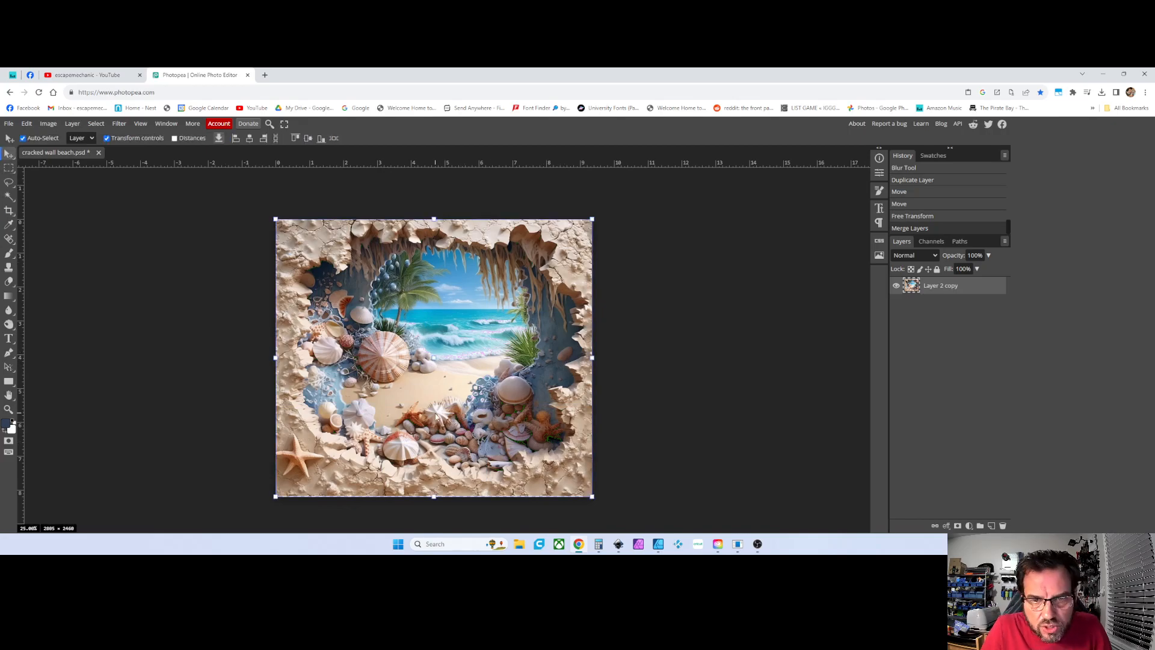
Step: Inspect the starfish at the image's left edge up close and compare it with the opposite right edge
scroll(434, 390, "up", 4)
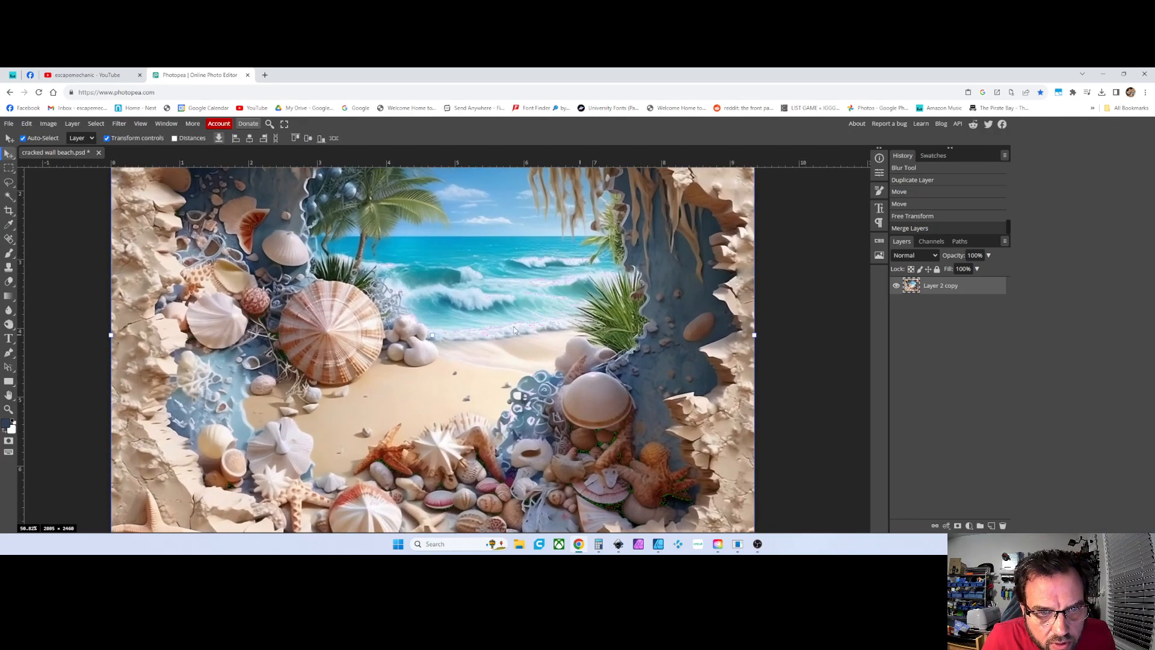
scroll(522, 442, "down", 2)
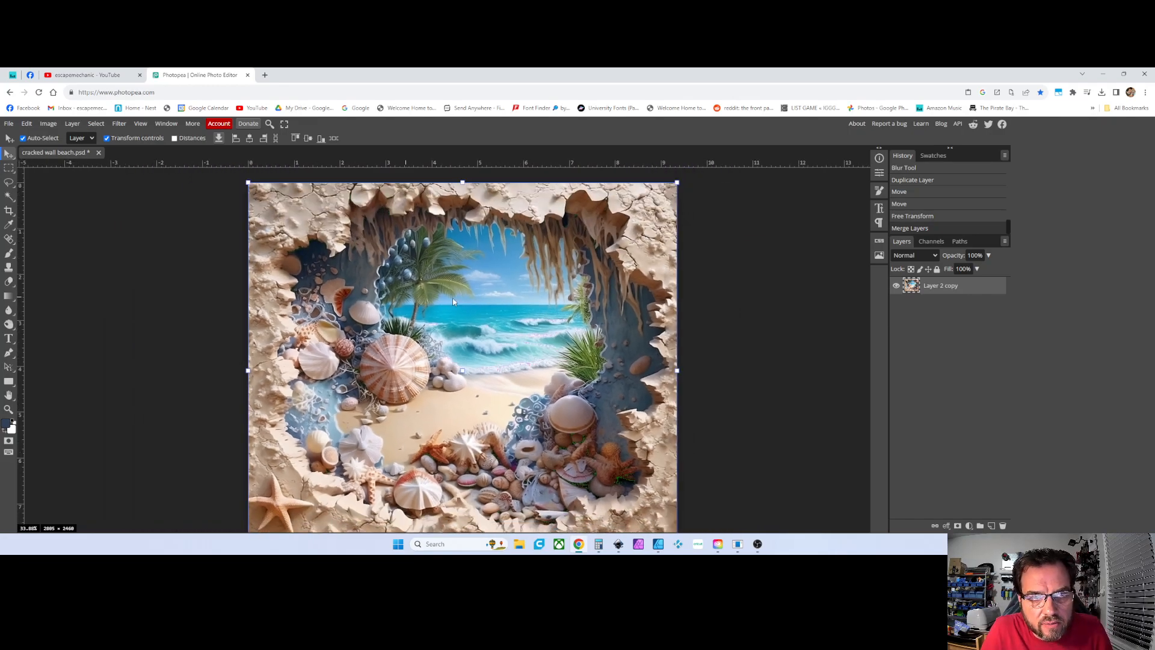
scroll(541, 367, "up", 1)
scroll(602, 386, "down", 2)
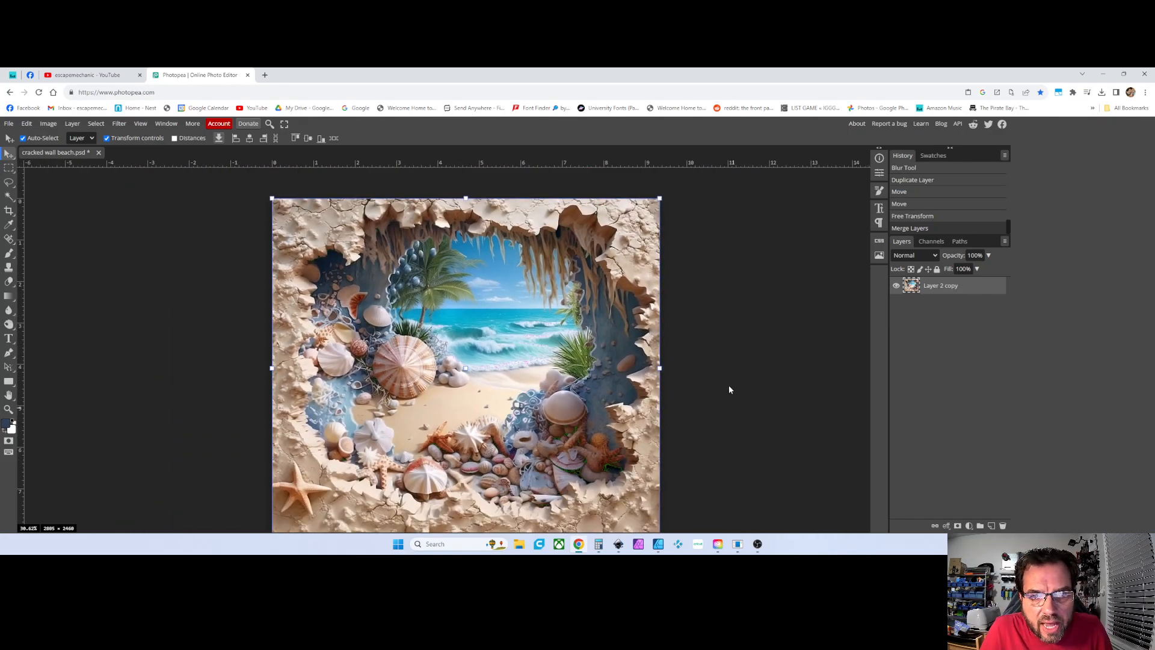
scroll(312, 490, "up", 6)
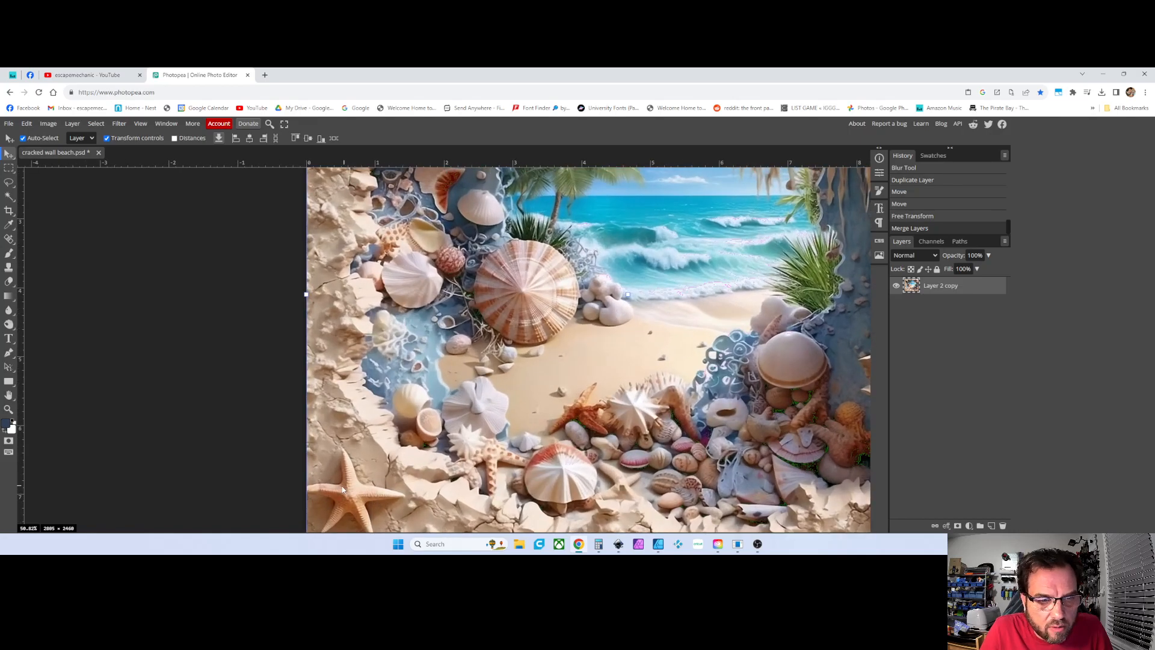
scroll(312, 490, "up", 7)
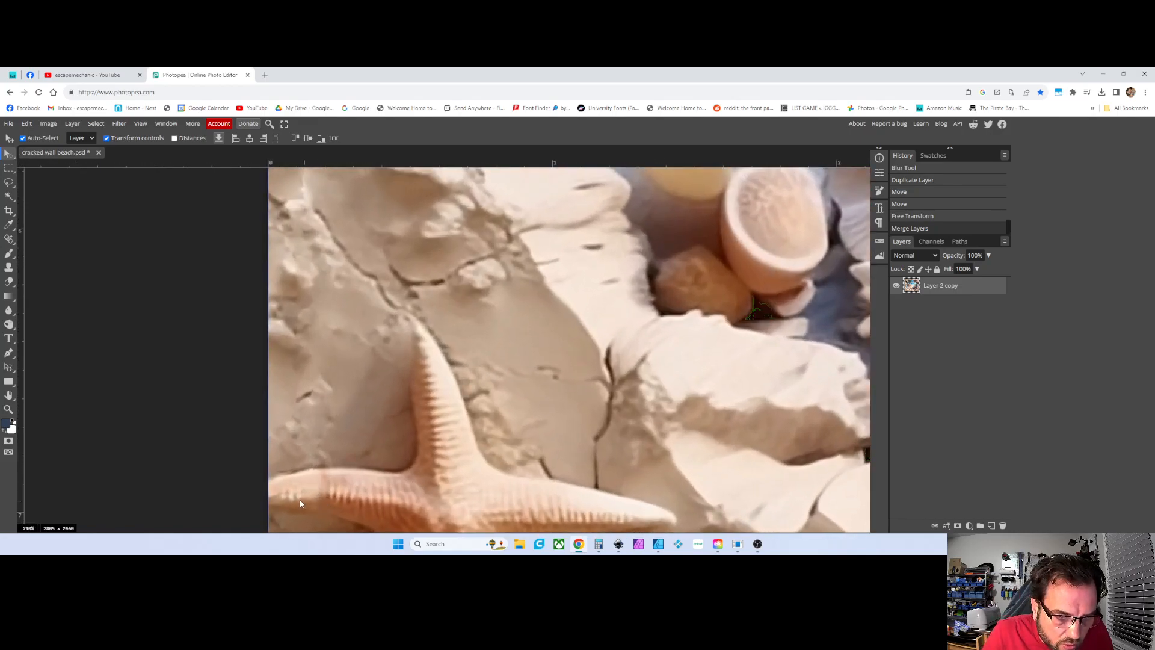
scroll(302, 489, "down", 8)
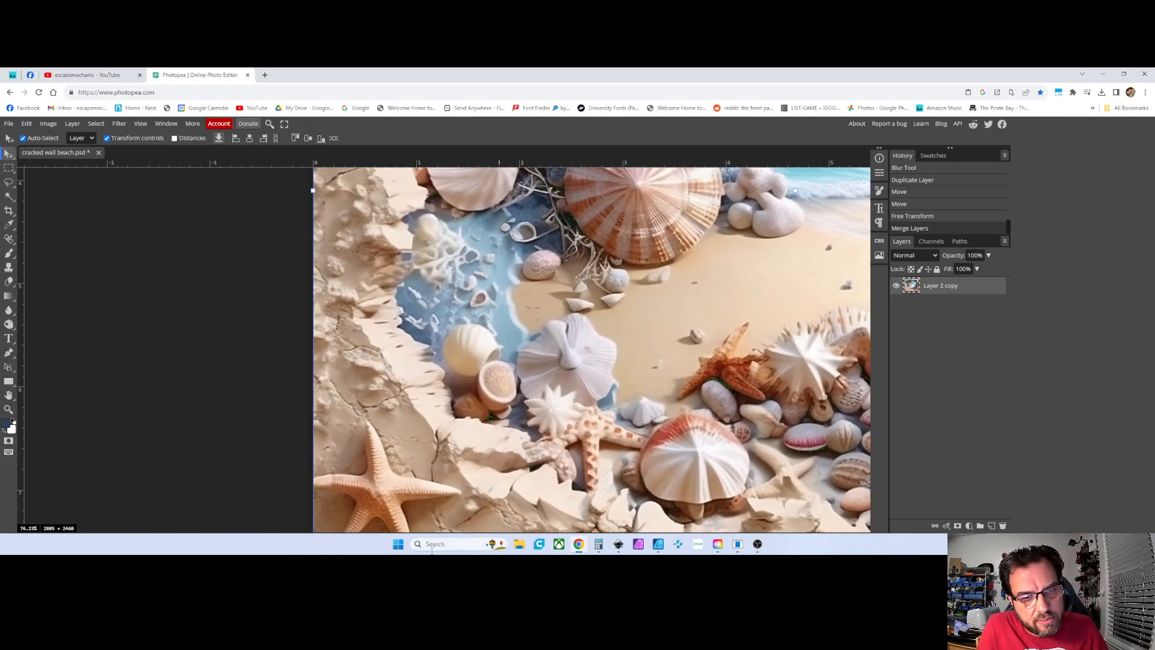
scroll(376, 509, "down", 4)
scroll(384, 288, "up", 3)
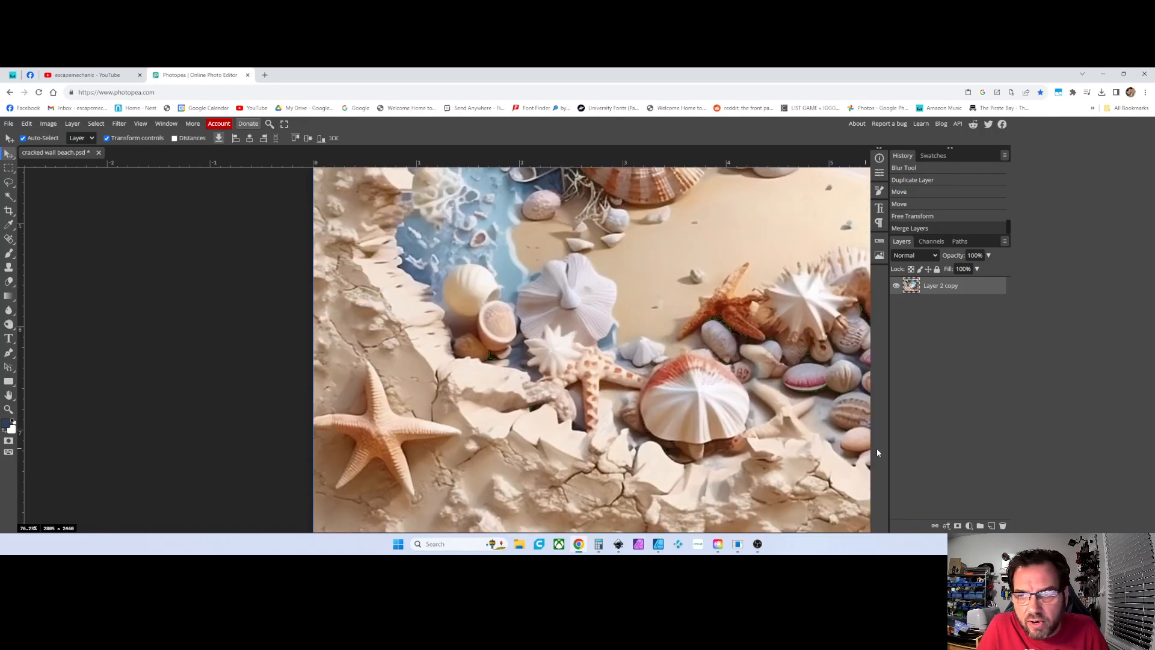
scroll(642, 460, "down", 2)
left_click_drag(666, 463, 375, 424)
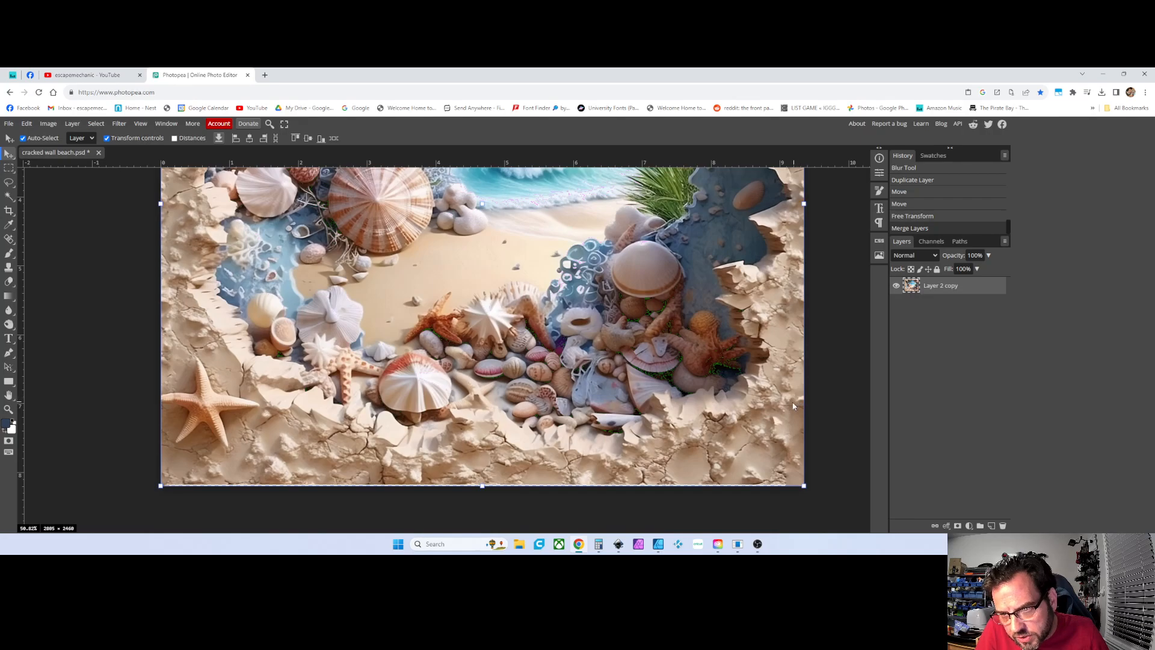
Step: Look over the complete rejoined beach image from the cracked wall's top edge down to the shells and bottom edge
scroll(473, 301, "down", 2)
scroll(473, 303, "up", 3)
scroll(473, 303, "down", 1)
scroll(471, 300, "down", 1)
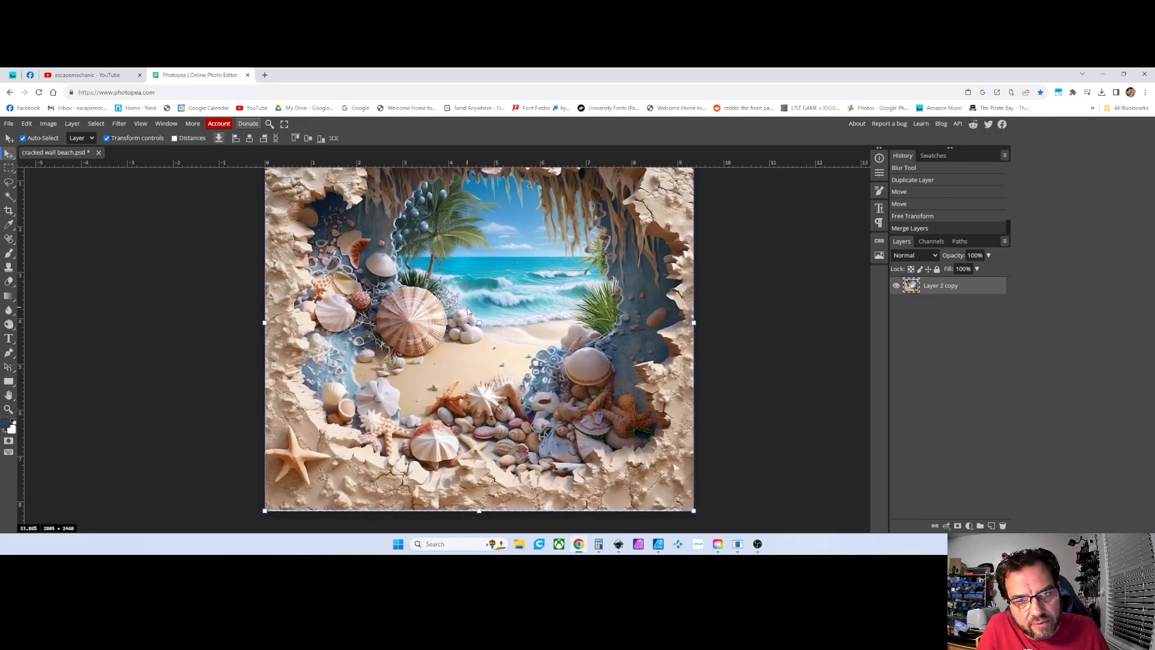
scroll(466, 309, "up", 3)
scroll(465, 308, "down", 2)
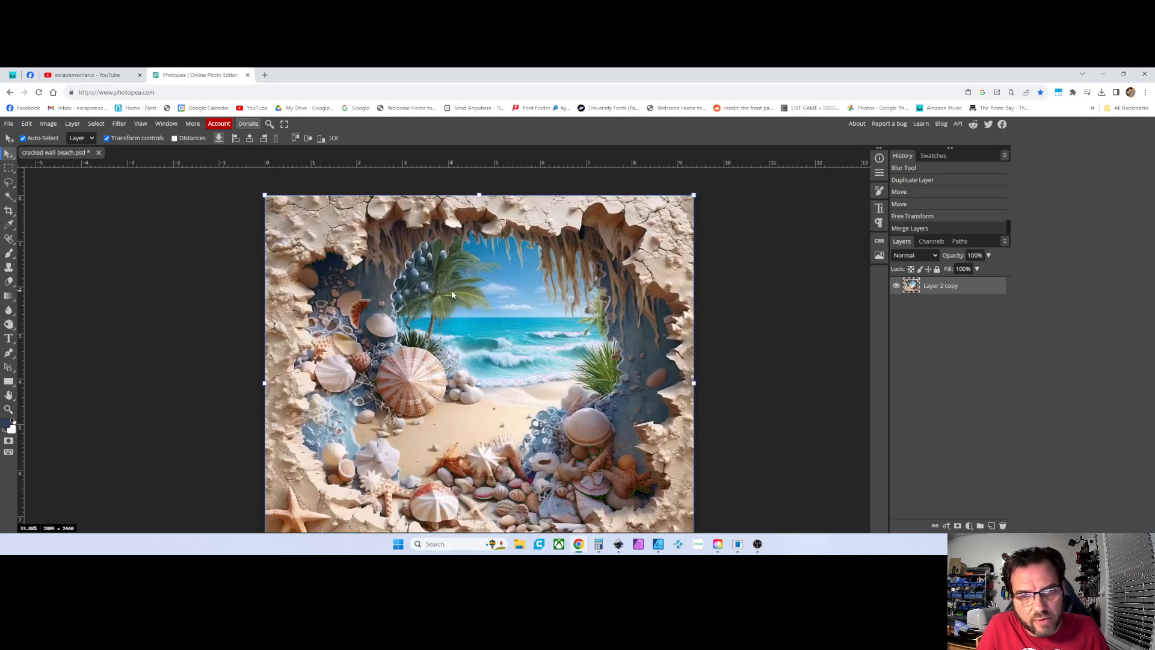
scroll(448, 303, "down", 2)
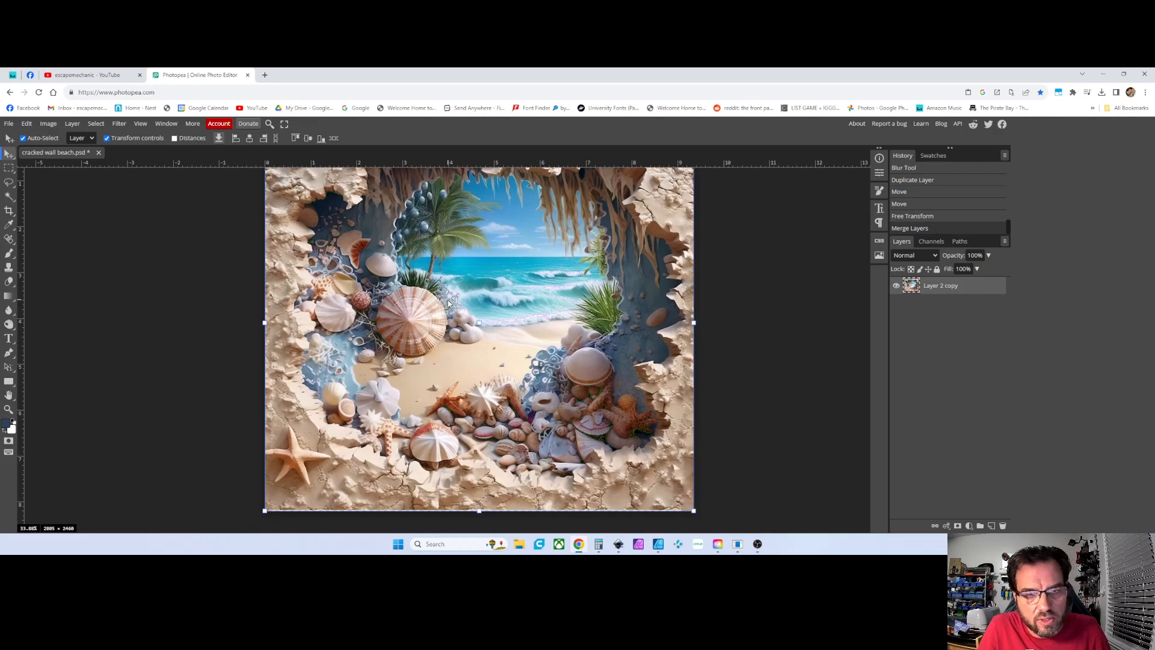
scroll(457, 323, "up", 1)
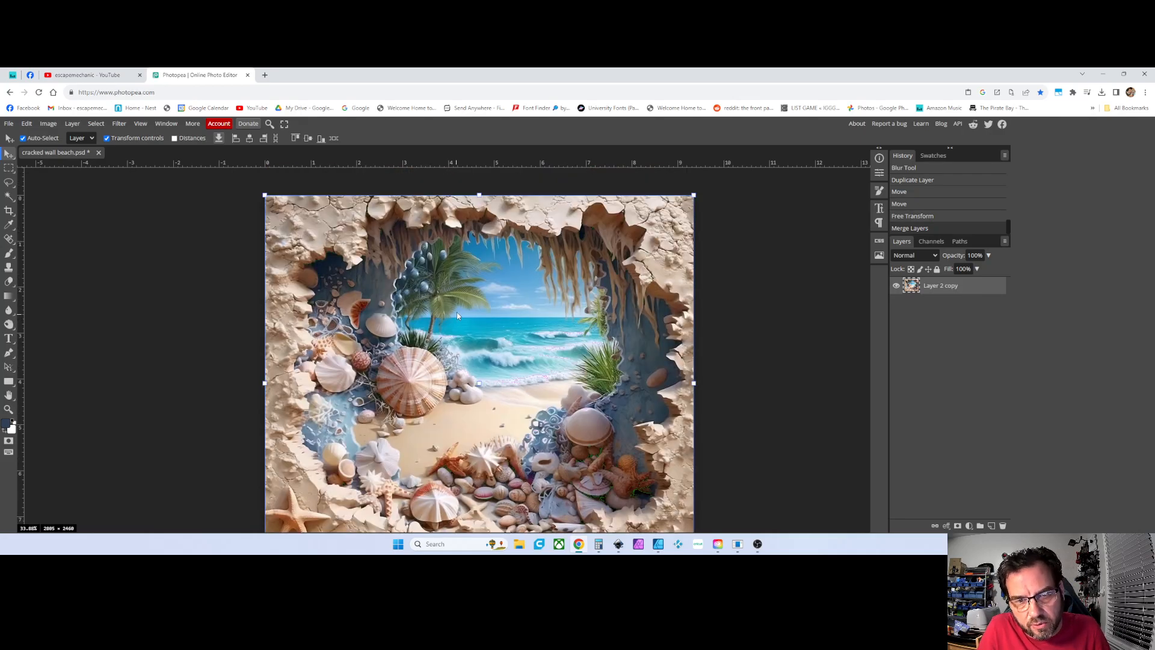
scroll(441, 312, "down", 1)
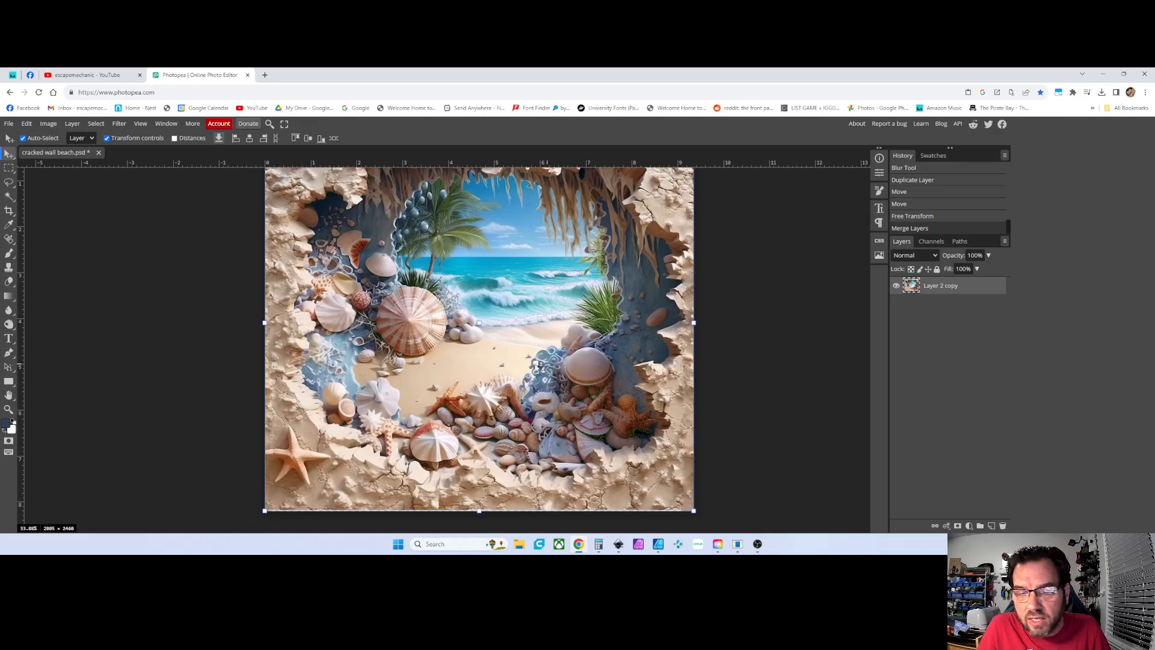
scroll(314, 423, "down", 2)
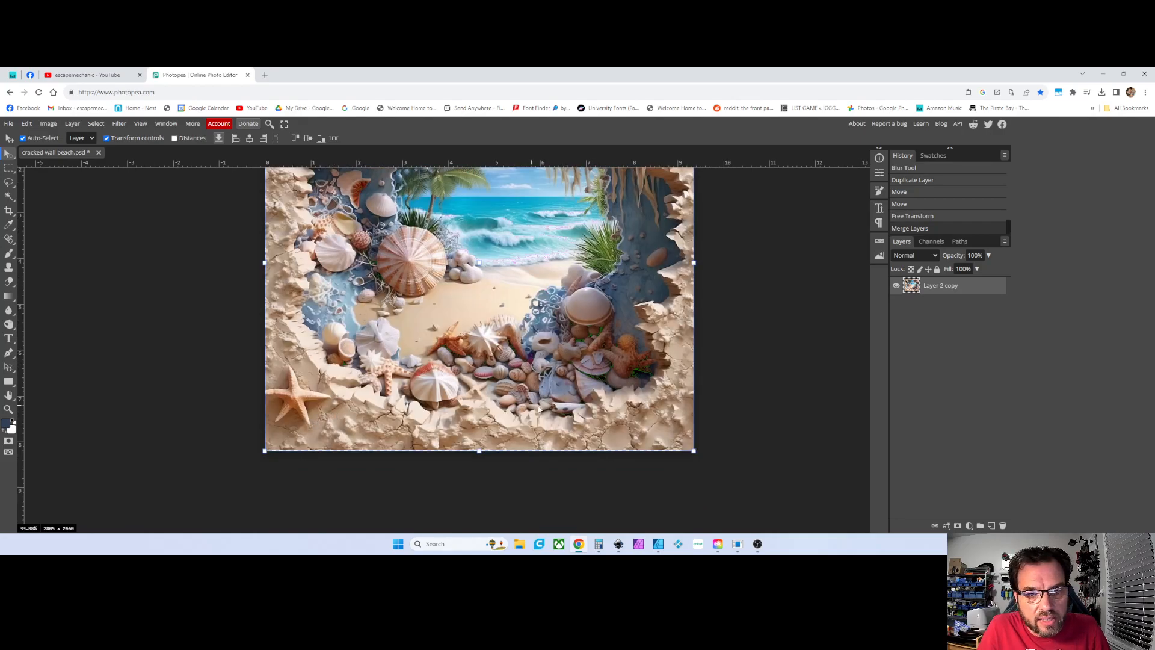
scroll(529, 407, "up", 3)
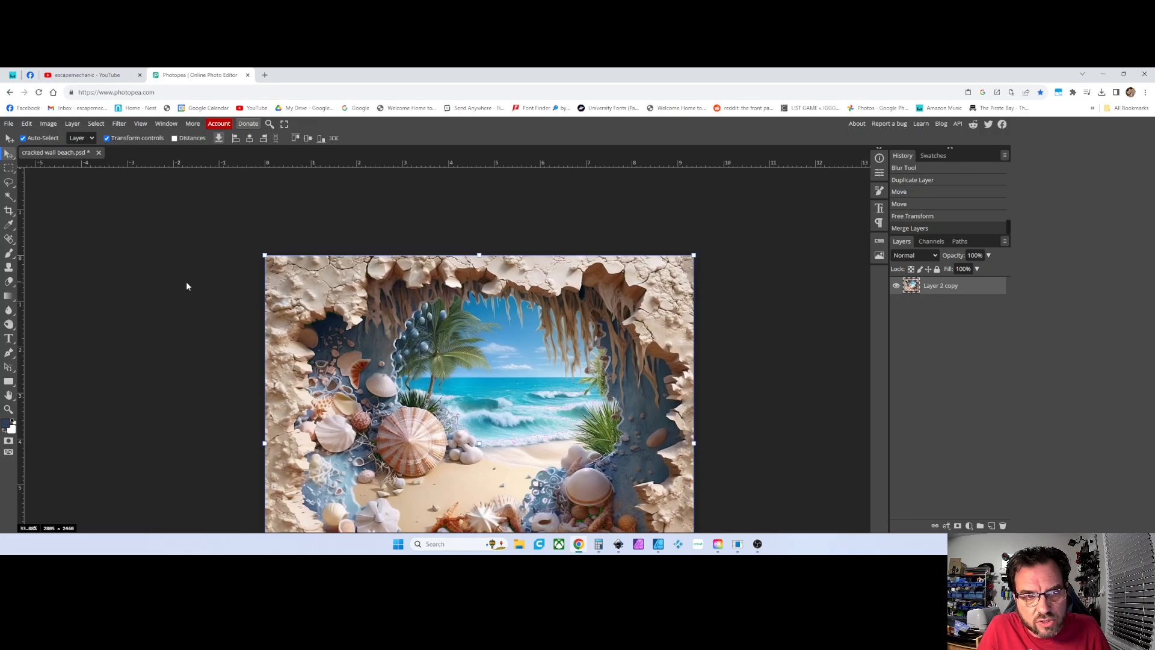
scroll(42, 346, "down", 1)
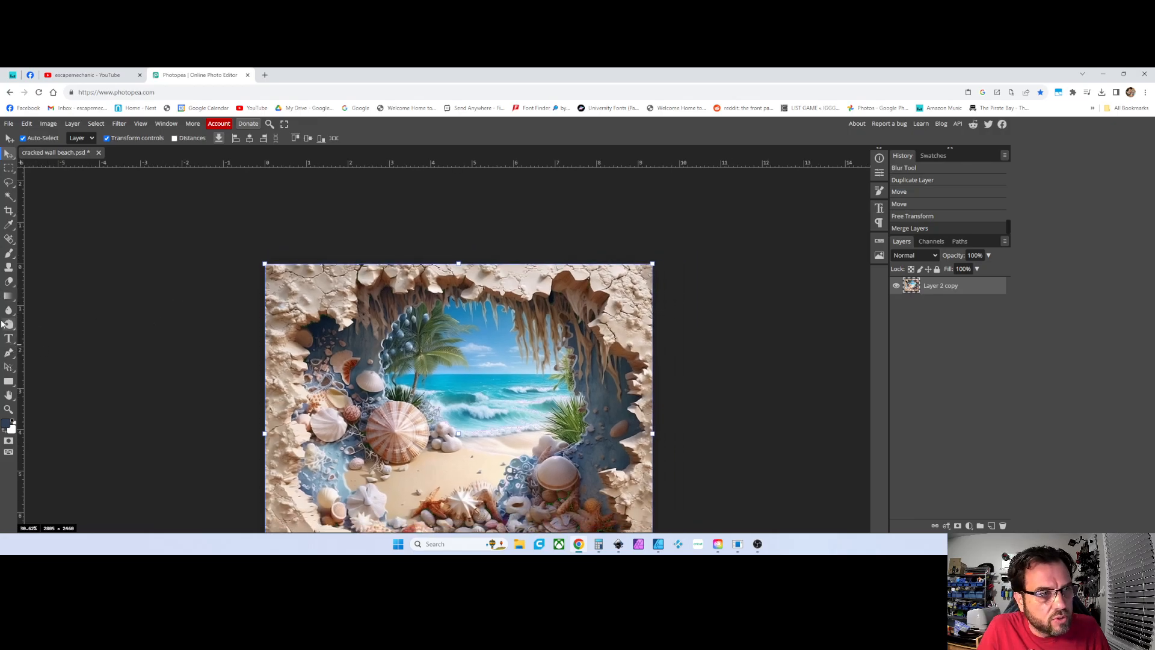
Step: With a small Clone Tool brush, cover the small stone above the orange starfish with sand, and clone striped shell texture across the sand
left_click(8, 267)
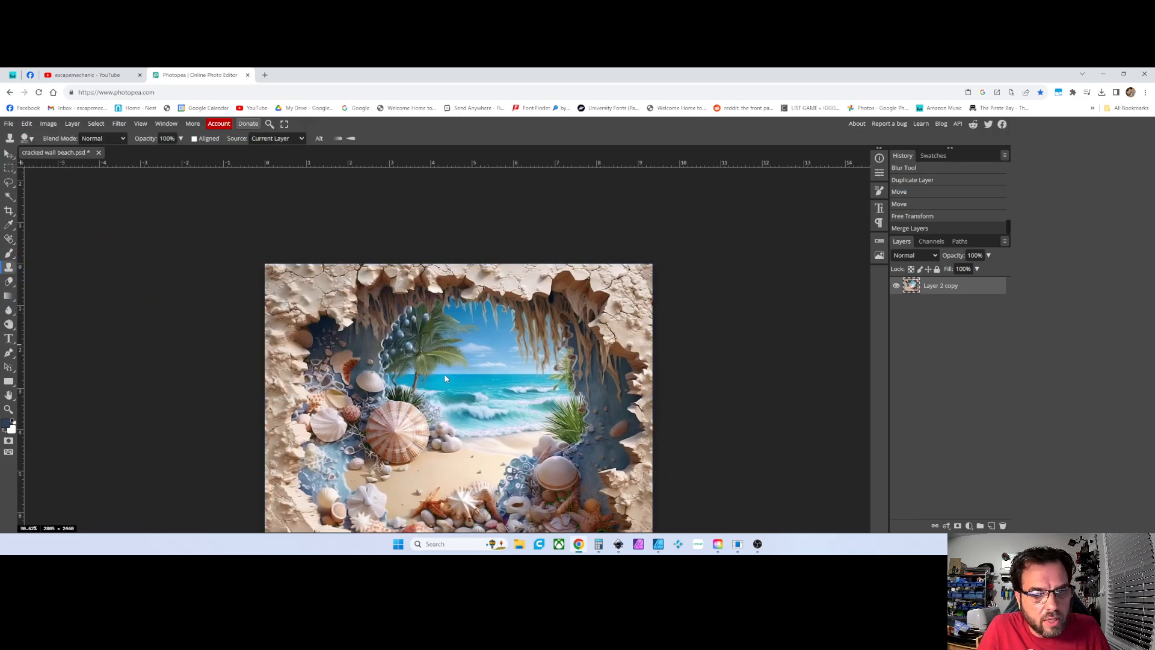
scroll(454, 375, "left", 3)
scroll(453, 379, "right", 2)
scroll(532, 396, "up", 12)
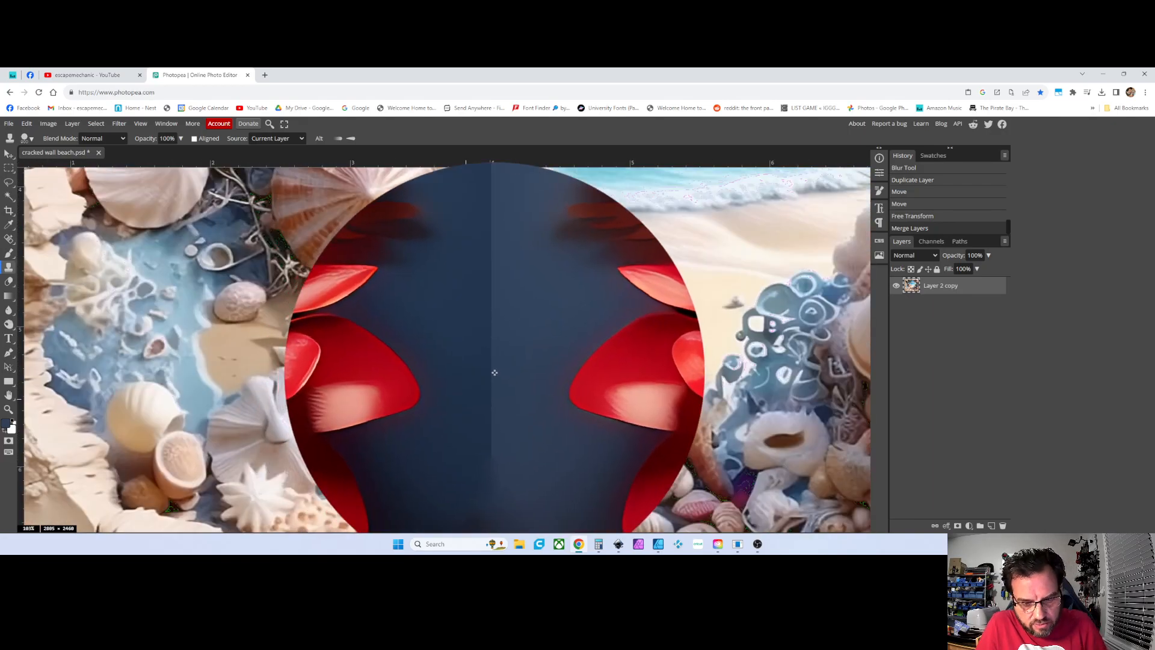
key("bracketleft")
key("bracketleft")
key("bracketleft")
key("bracketleft")
key("bracketleft")
key("bracketleft")
key("bracketleft")
key("bracketleft")
key("bracketleft")
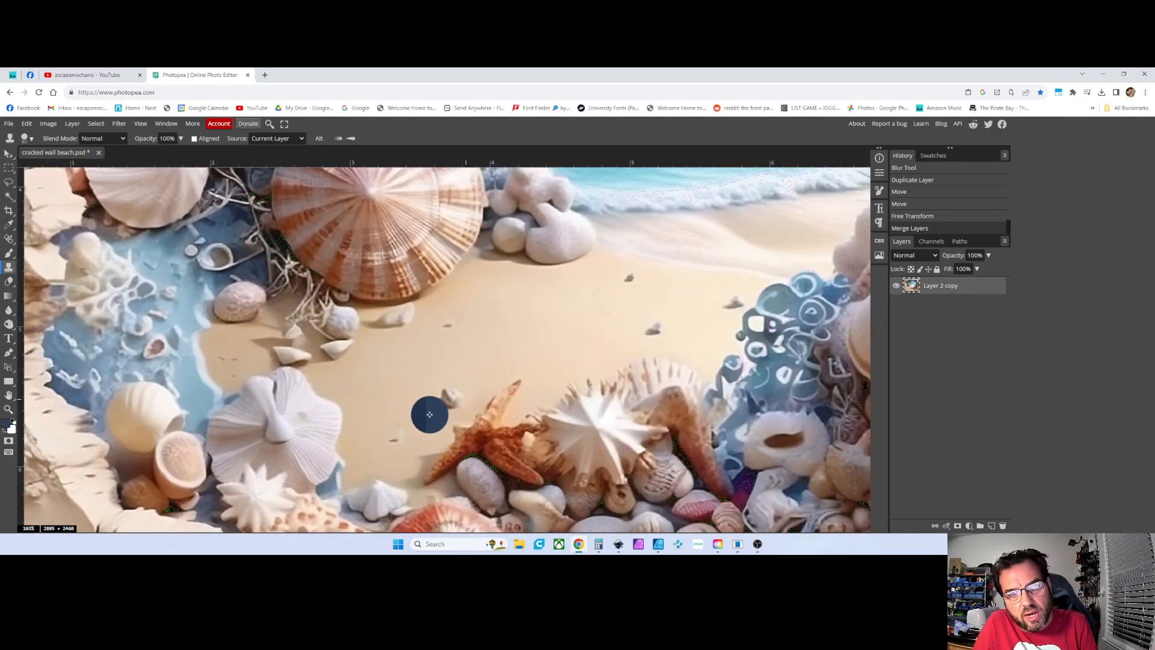
key("bracketleft")
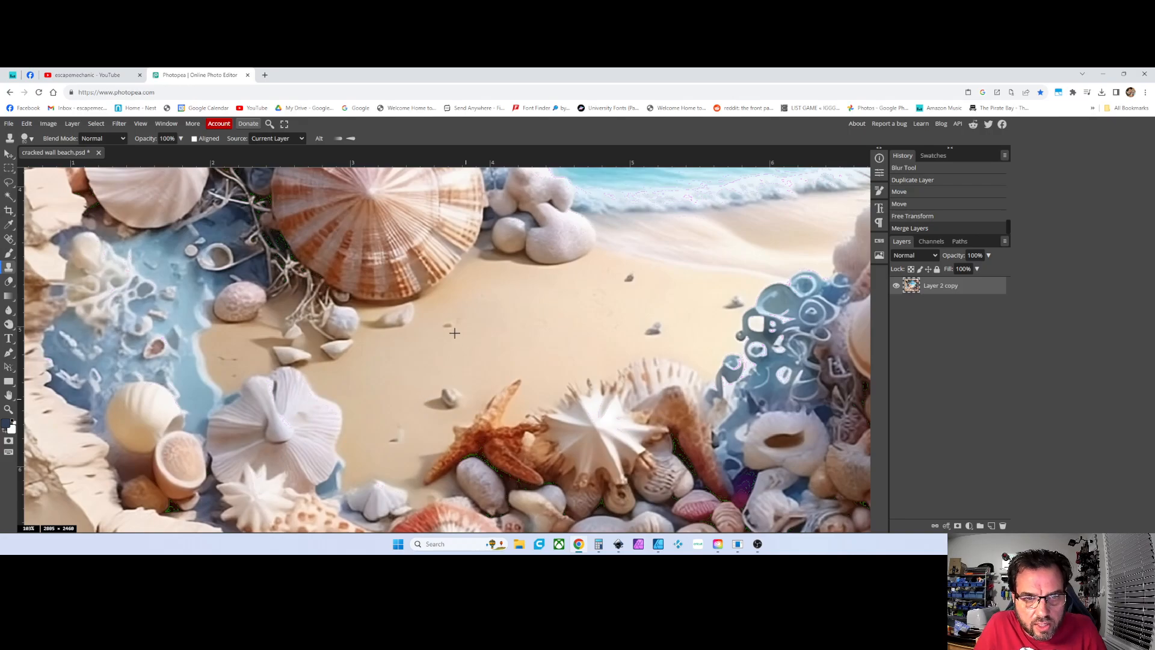
left_click(503, 341, "alt")
left_click(453, 398)
left_click(442, 405)
left_click(443, 402)
left_click(431, 403)
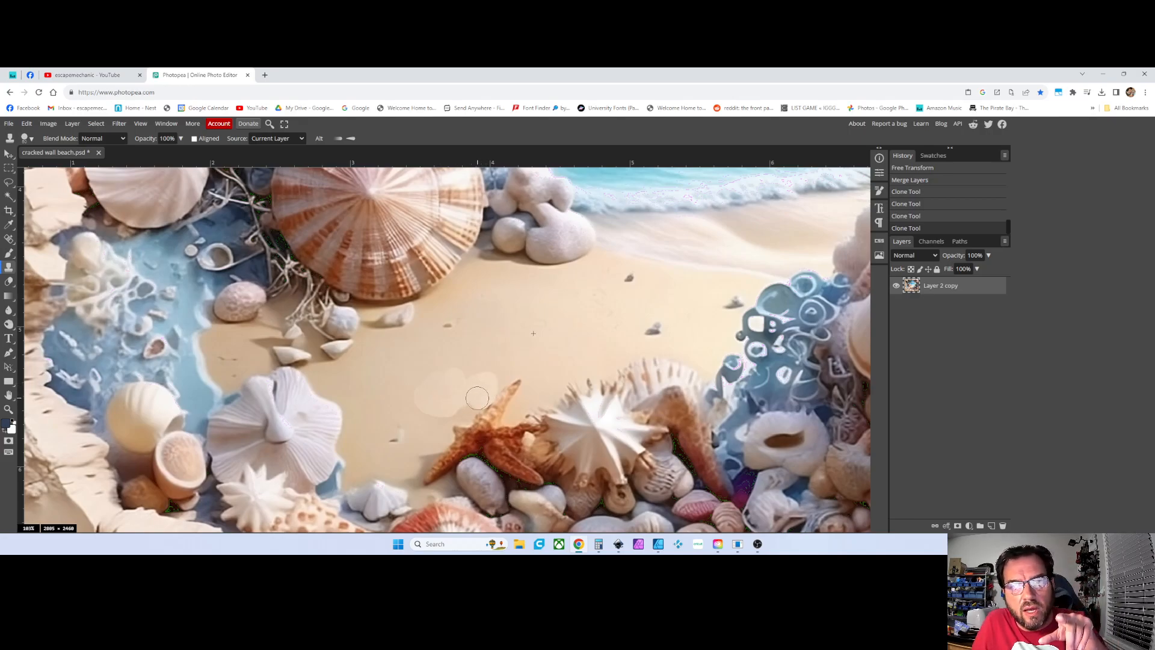
left_click_drag(486, 388, 495, 389)
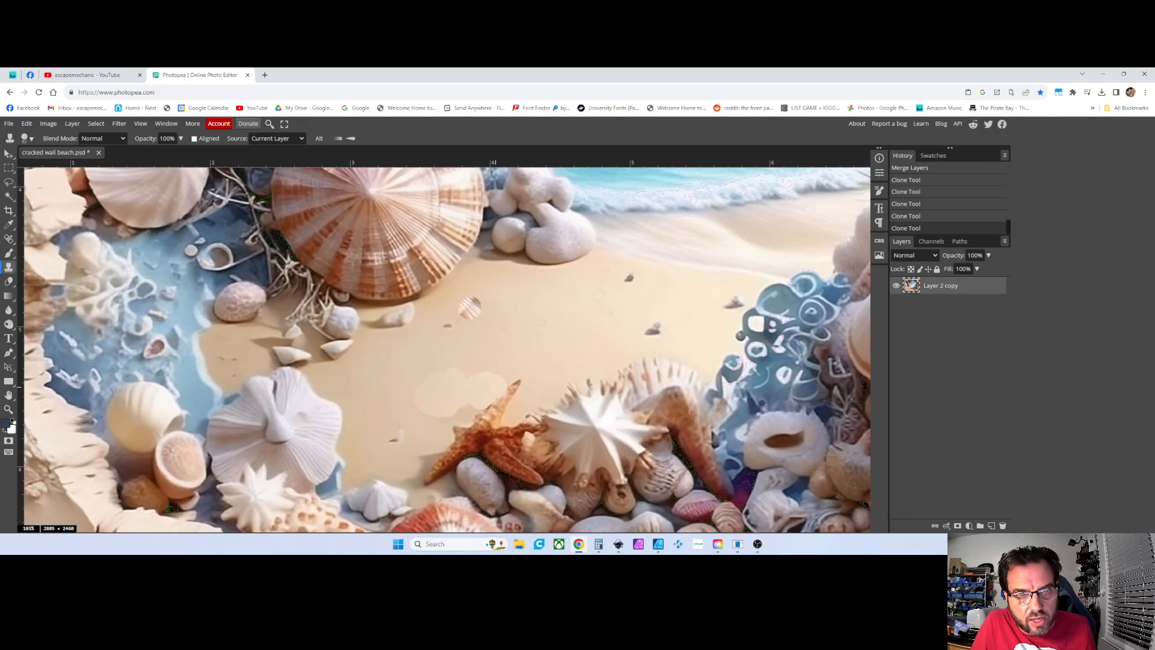
mouse_move(496, 330)
left_mouse_down()
mouse_move(390, 342)
mouse_move(400, 314)
mouse_move(362, 328)
mouse_move(346, 301)
mouse_move(122, 328)
mouse_move(289, 330)
mouse_move(312, 337)
mouse_move(295, 352)
mouse_move(410, 352)
left_mouse_up()
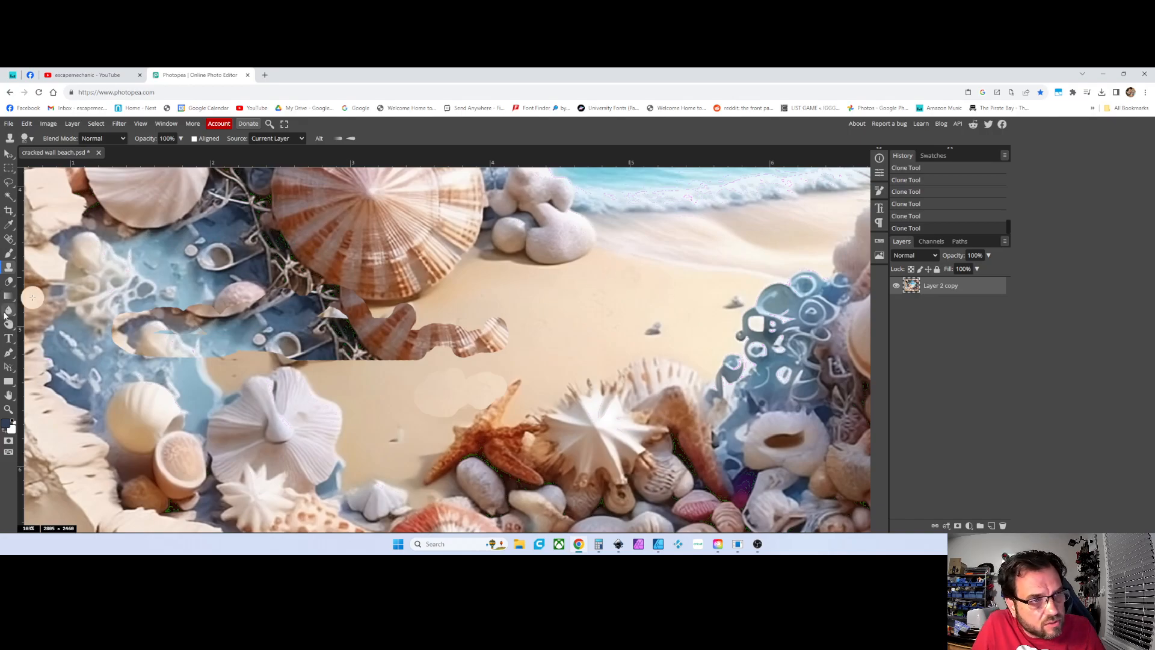
Step: Erase a patch of sky beside the palm fronds with the Background Eraser in Continuous mode at tolerance 40
left_click(9, 282)
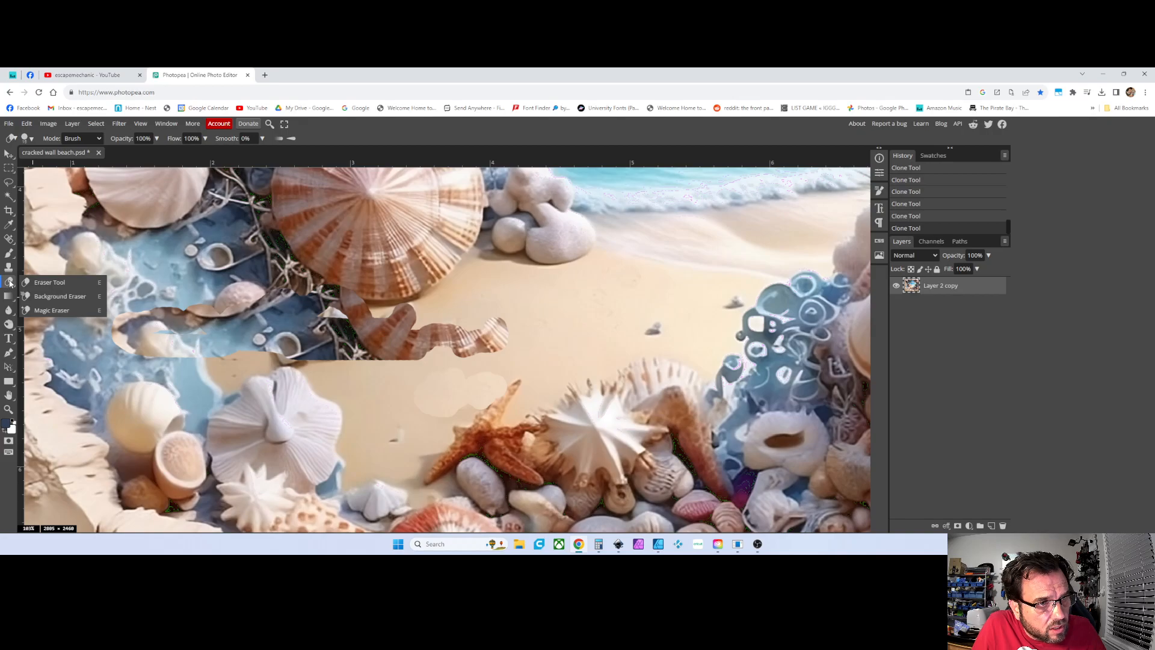
left_click(60, 296)
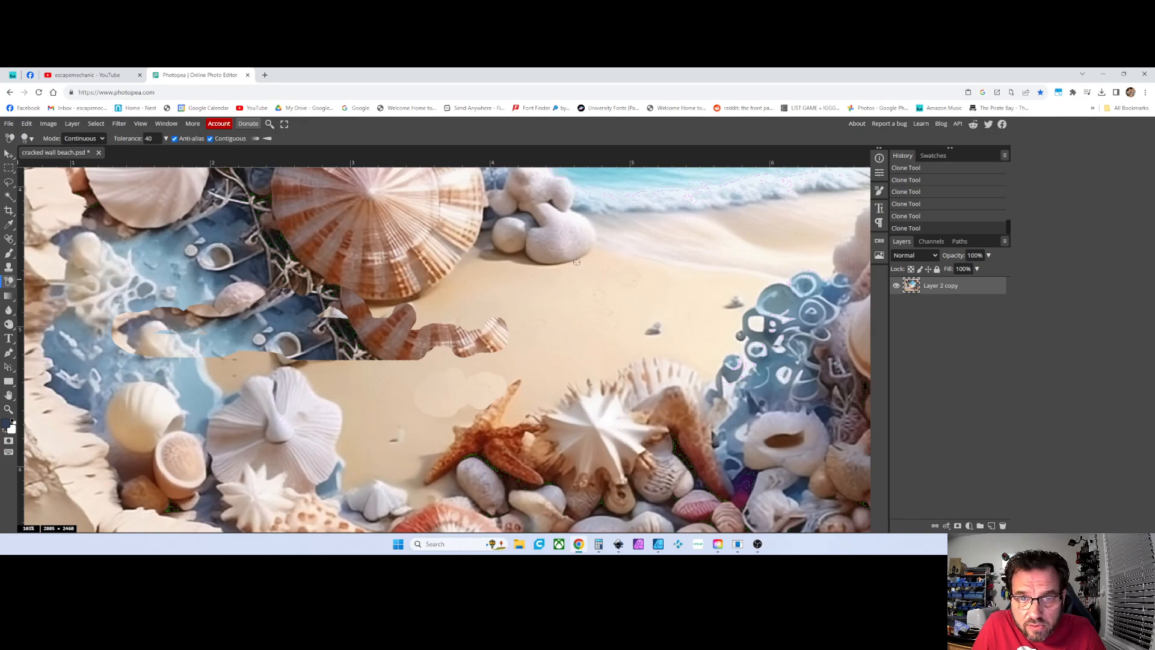
scroll(483, 347, "down", 4)
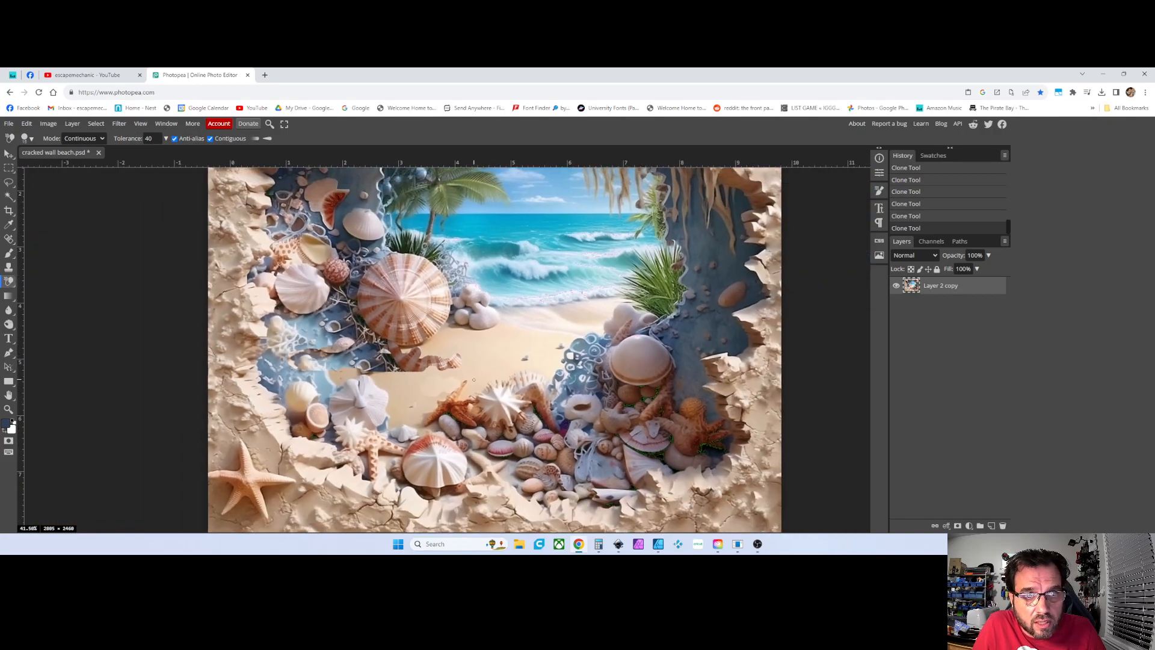
scroll(482, 346, "up", 2)
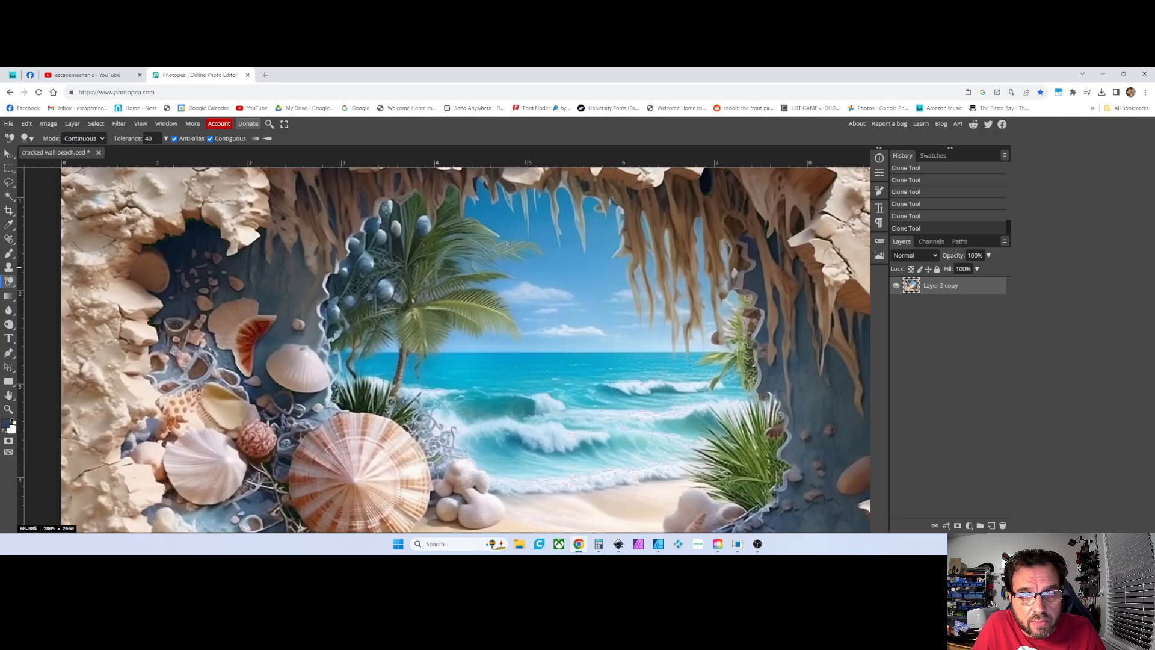
left_click_drag(476, 335, 490, 345)
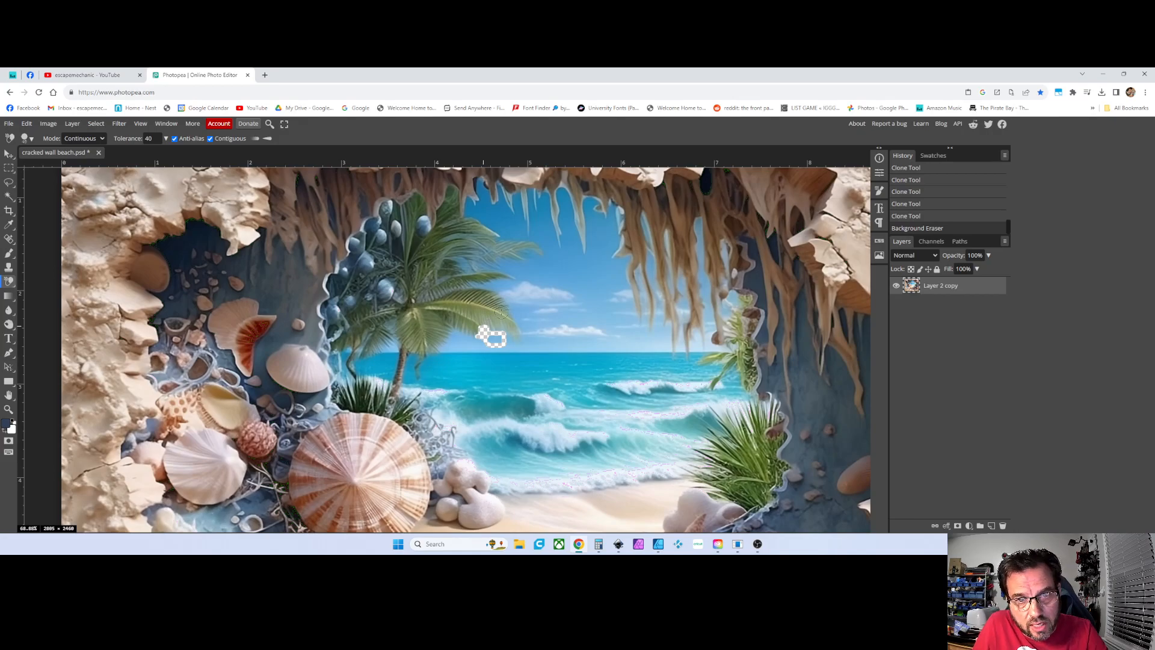
left_click_drag(509, 311, 499, 316)
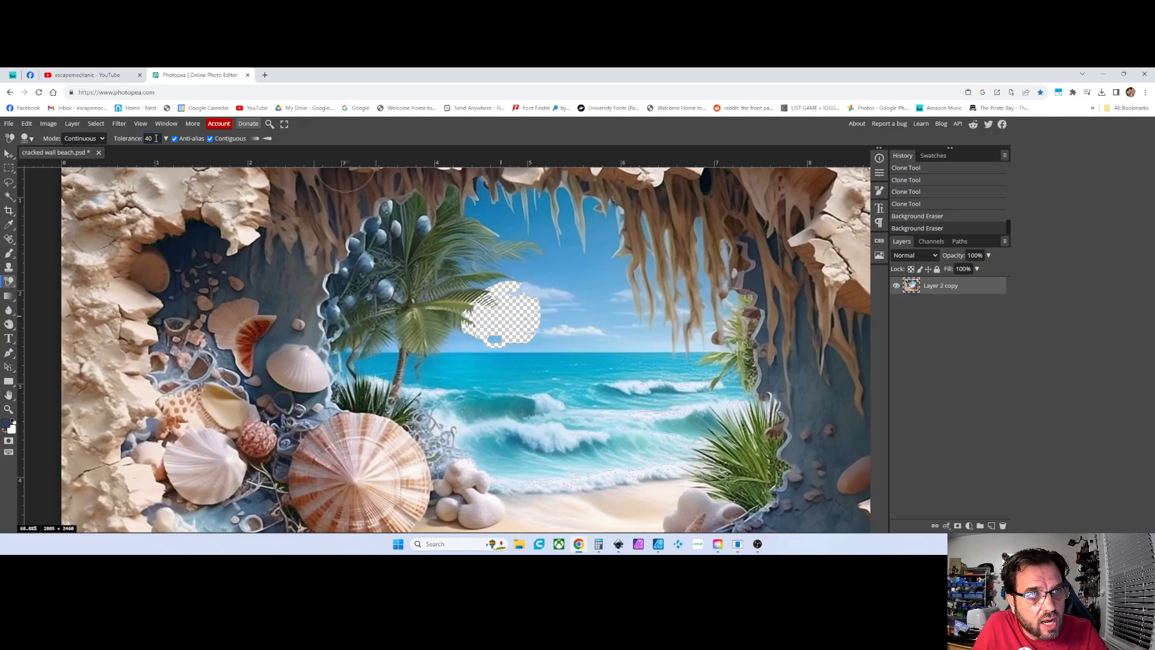
Step: Lower the Background Eraser tolerance to 31 and erase more sky above the palm gap, beside and between the hanging roots
left_click(166, 138)
left_click_drag(130, 155, 127, 156)
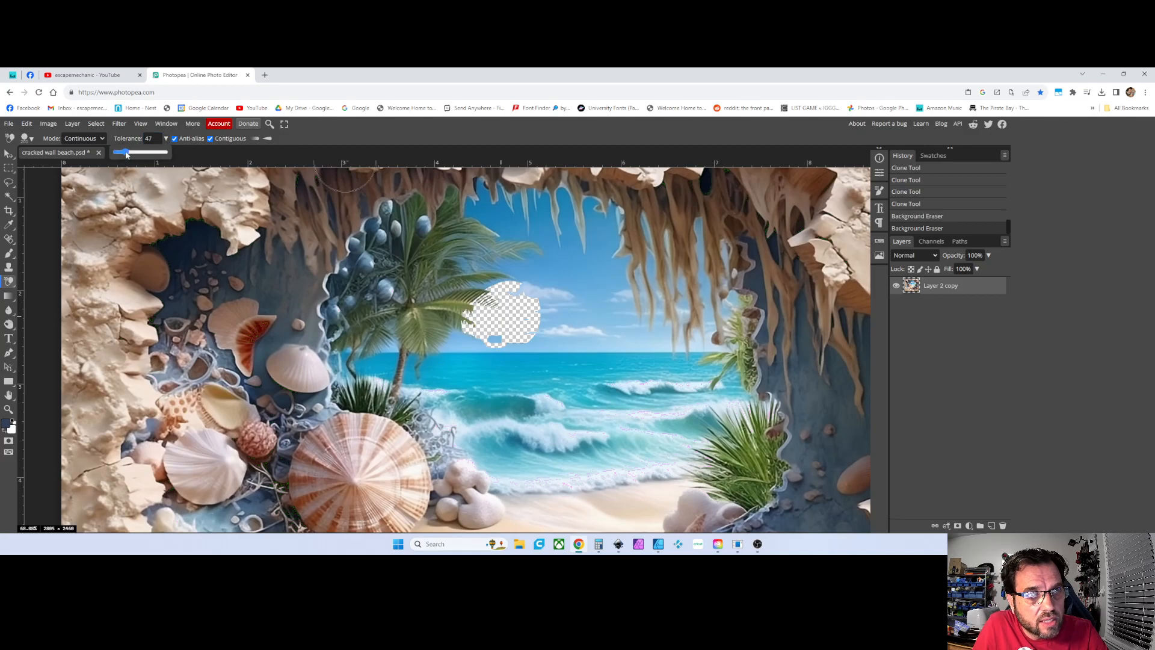
left_click(517, 260)
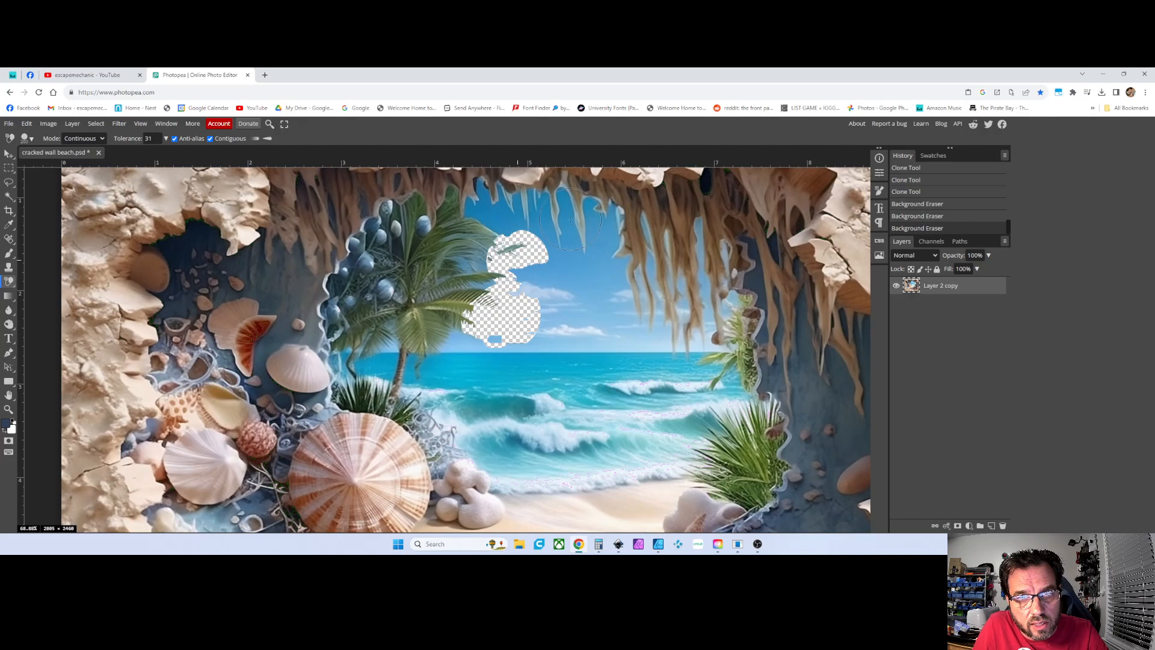
left_click(566, 198)
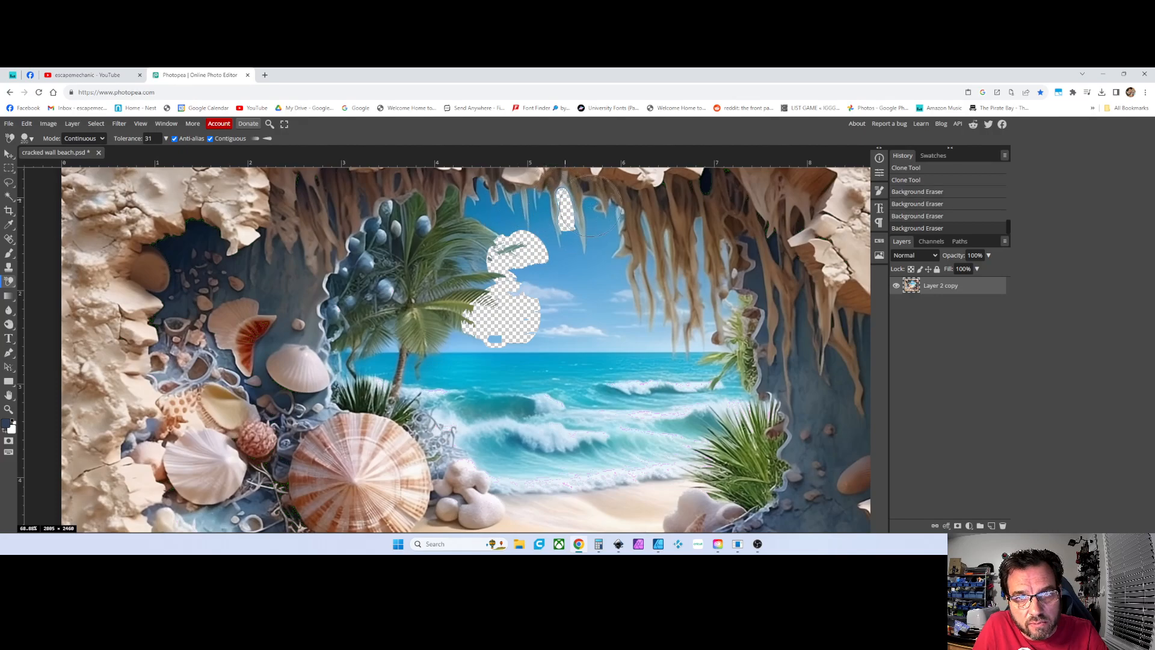
left_click(602, 201)
left_click(609, 235)
left_click(621, 267)
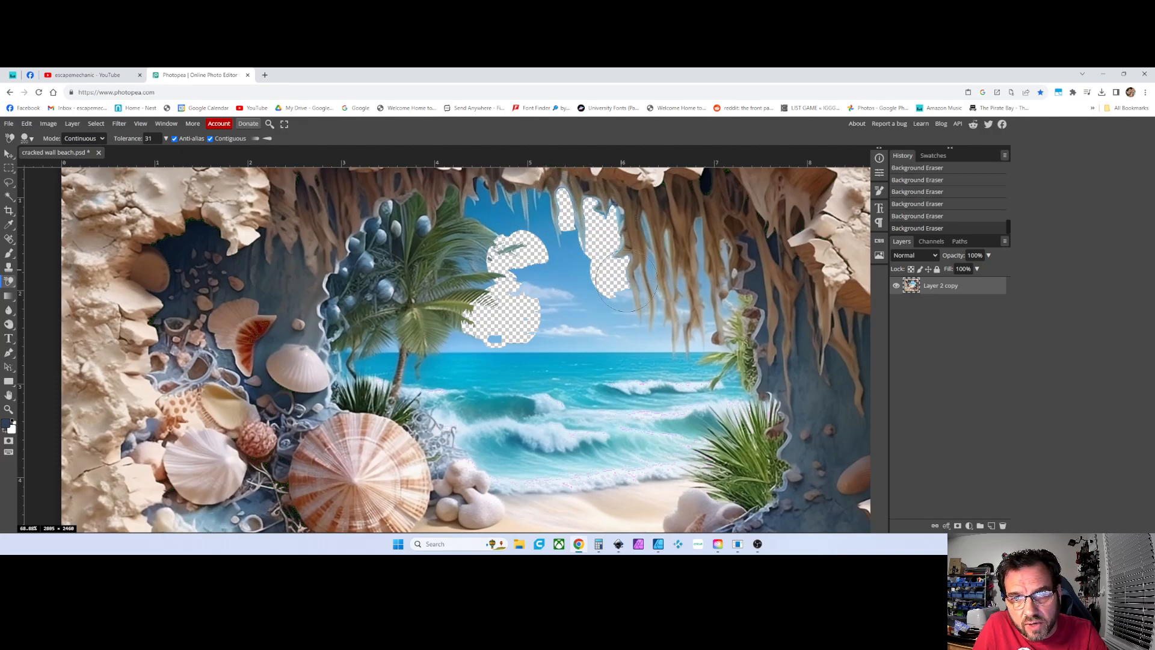
left_click(636, 279)
left_click(650, 273)
left_click(682, 286)
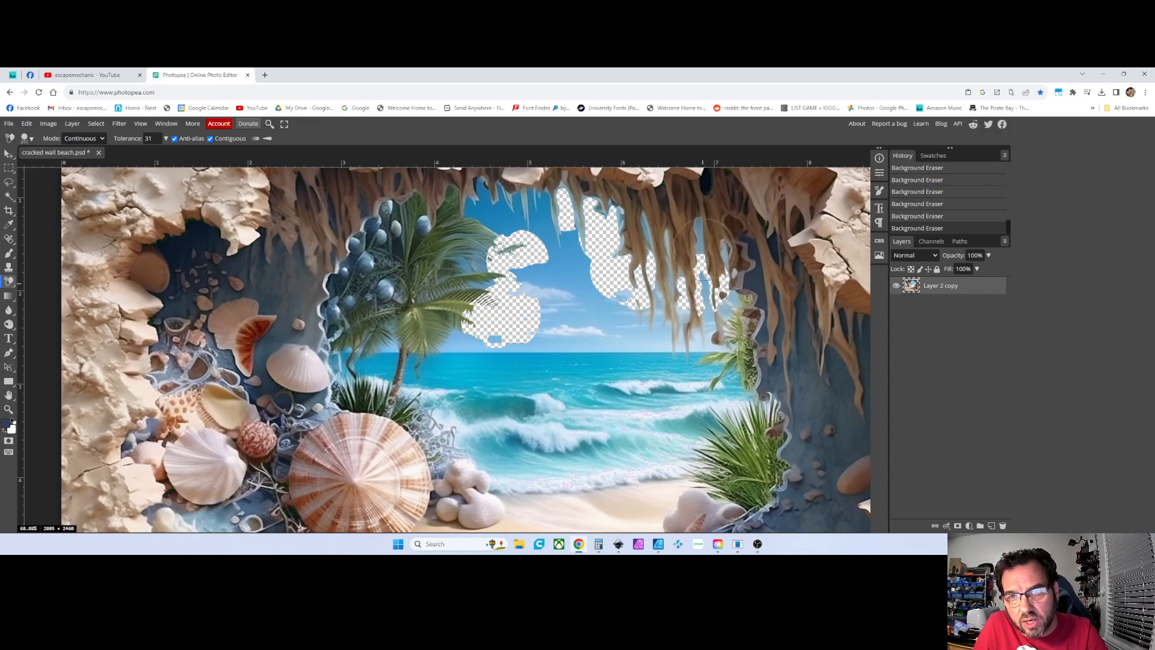
Step: Undo the background erasing and cloning back past the layer duplication, and redo until the rejoined scene on two layers returns
key("ctrl+z")
key("ctrl+z")
key("ctrl+z")
key("ctrl+z")
key("ctrl+z")
key("ctrl+z")
key("ctrl+z")
key("ctrl+z")
key("ctrl+z")
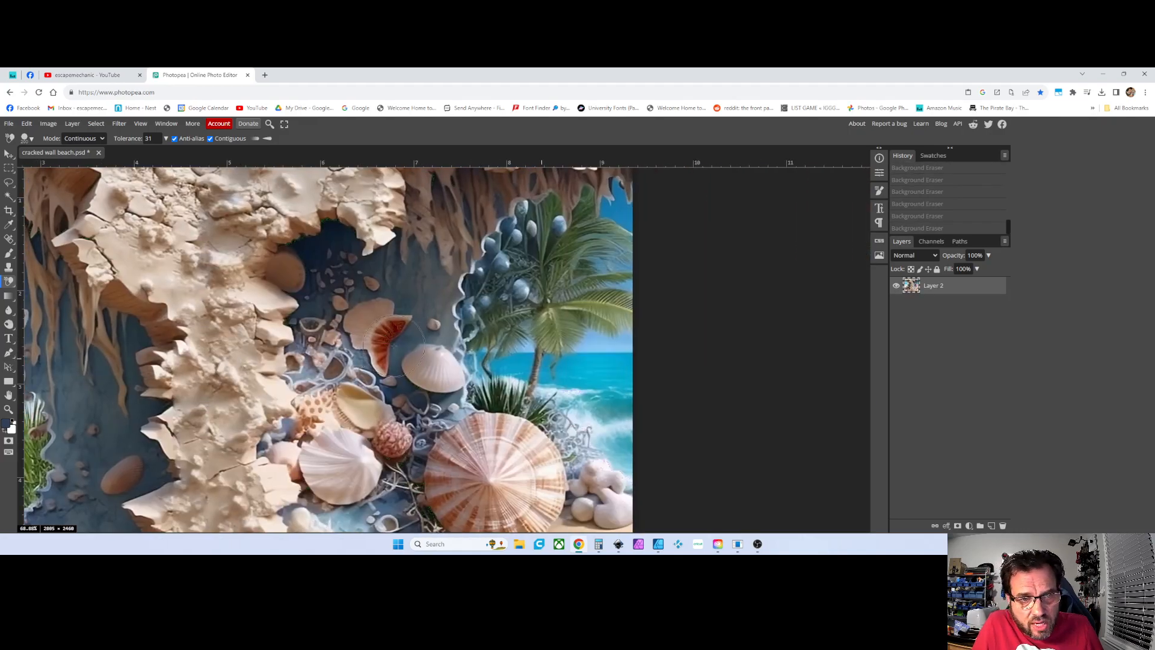
scroll(373, 346, "down", 4)
left_click_drag(340, 331, 691, 345)
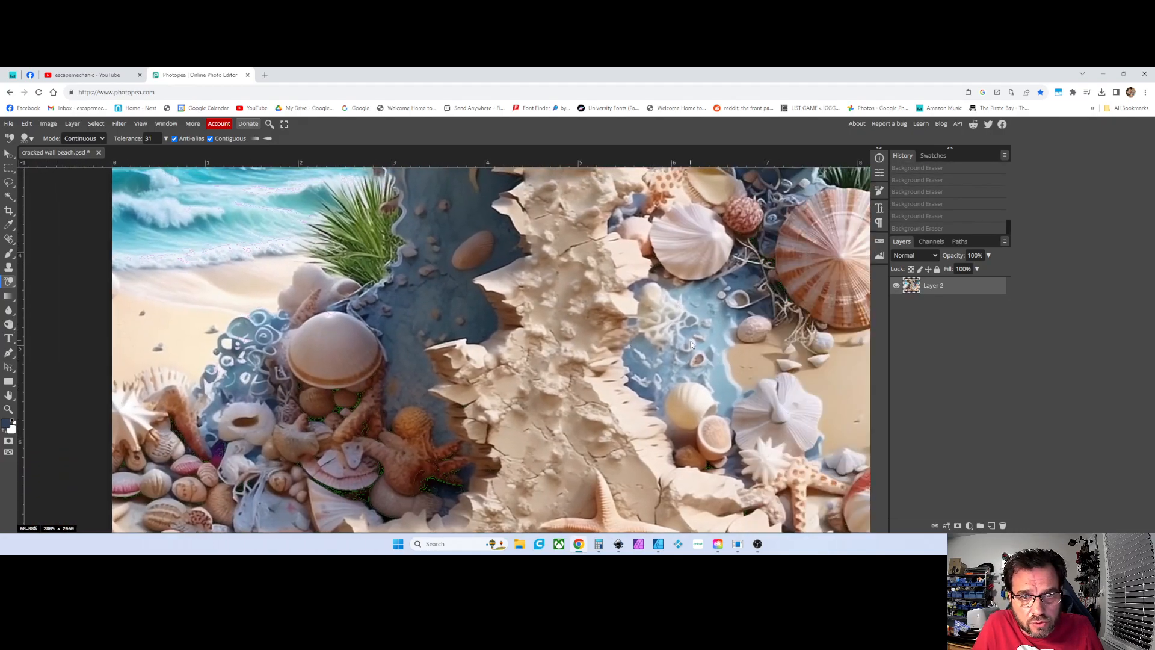
scroll(691, 345, "down", 4)
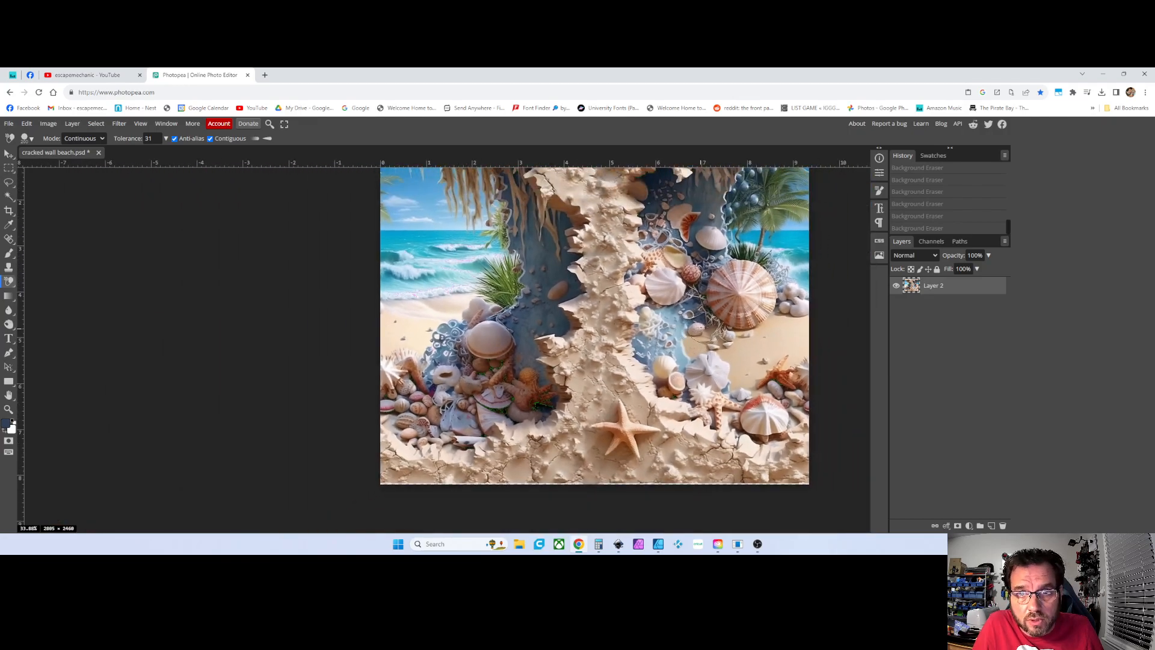
key("ctrl+shift+z")
key("ctrl+shift+z")
key("ctrl+shift+z")
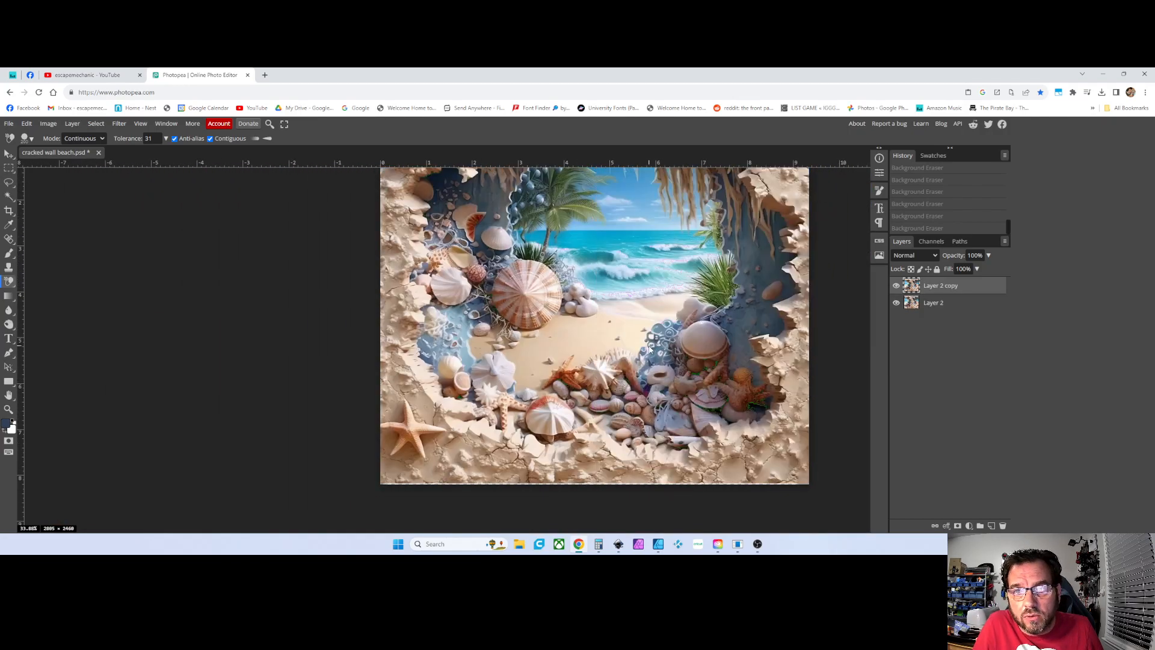
Step: Look over the restored beach image, from the cracked wall's top edge down to the shells and back to the sea
scroll(664, 328, "up", 3)
left_click_drag(665, 327, 538, 327)
scroll(524, 361, "left", 2)
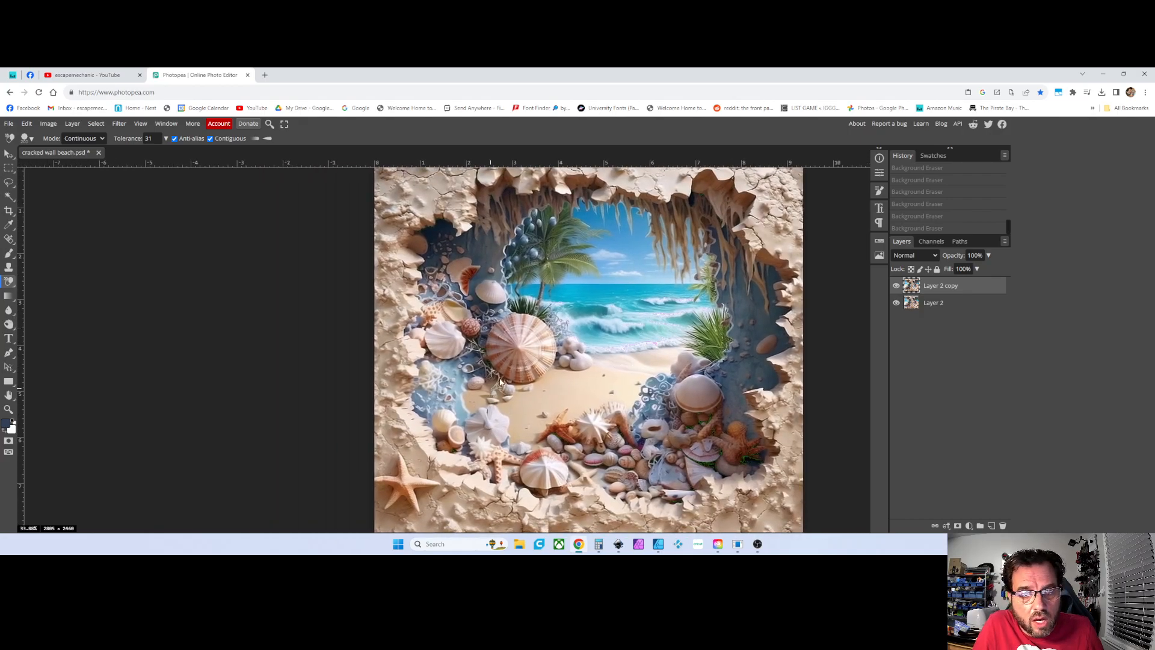
scroll(586, 379, "up", 1)
scroll(602, 388, "up", 3)
scroll(615, 379, "down", 7)
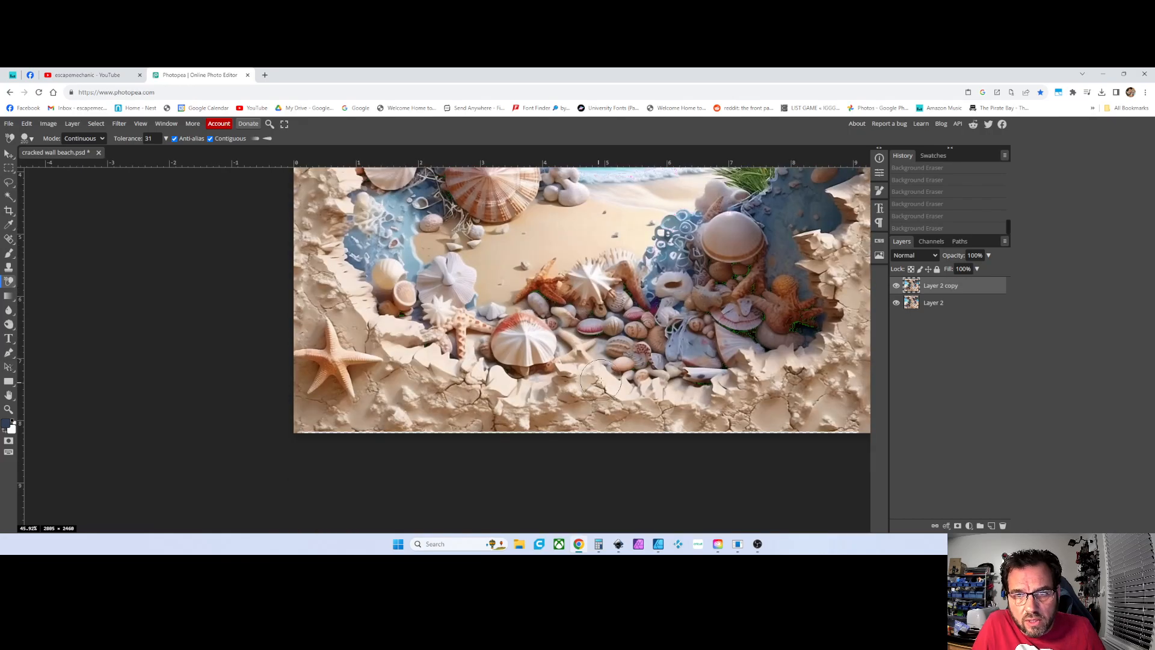
scroll(623, 336, "up", 2)
scroll(623, 336, "up", 7)
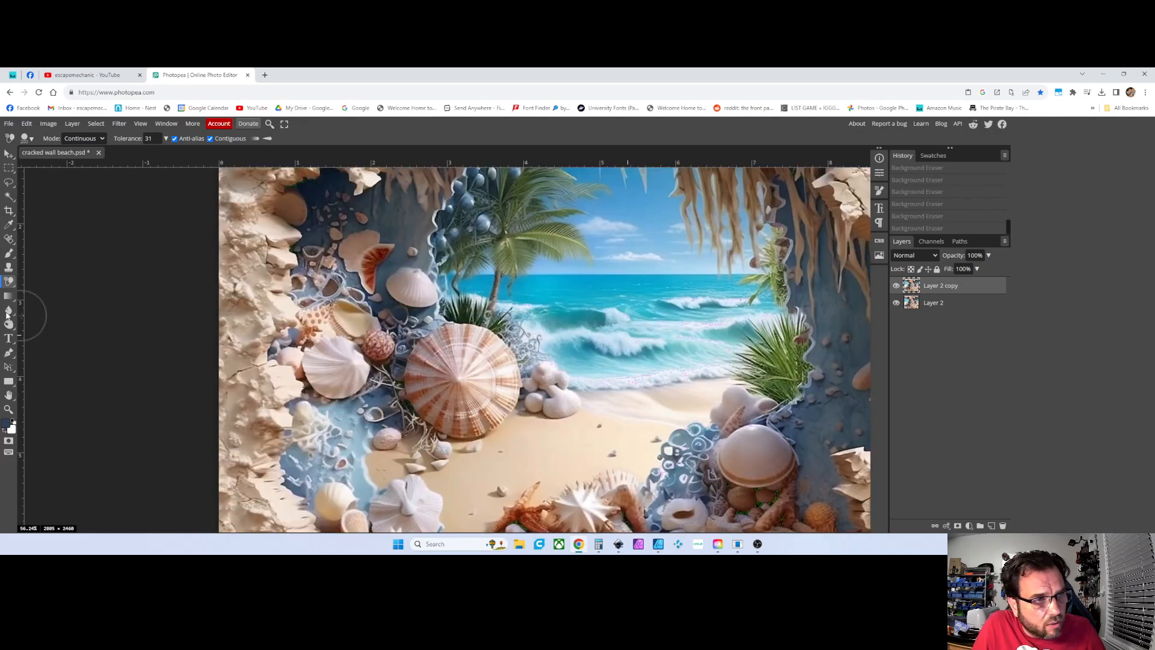
Step: Try to cover the small dark stone on the sand below the waves using the Healing Brush with nearby clean sand as source
right_click(7, 282)
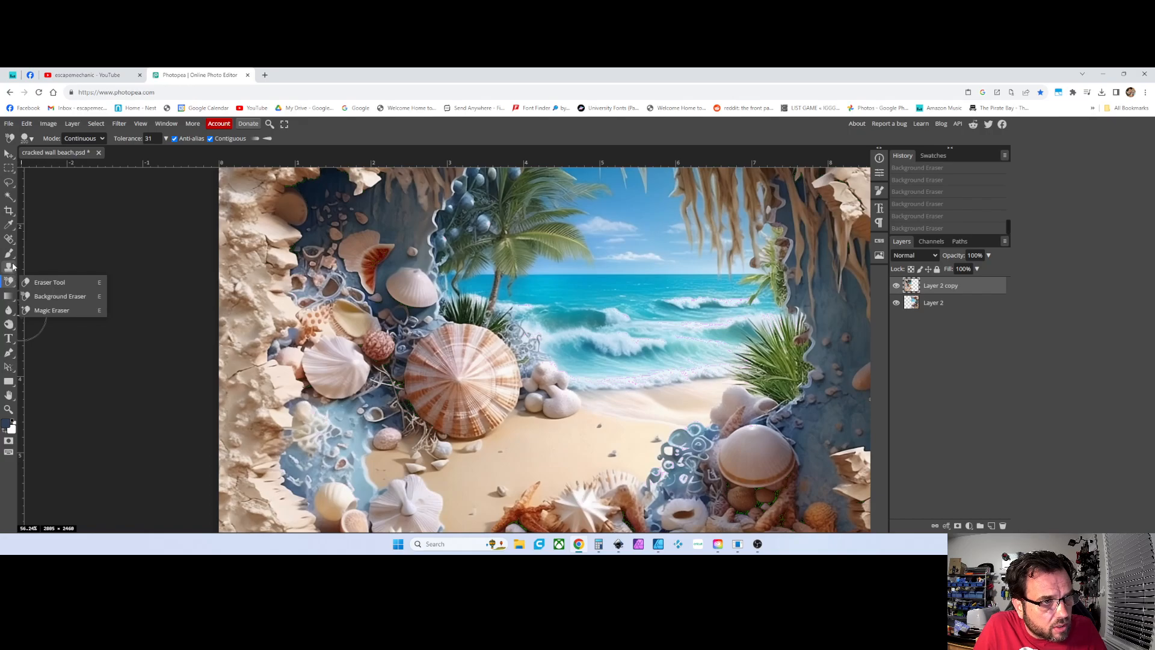
left_click(10, 308)
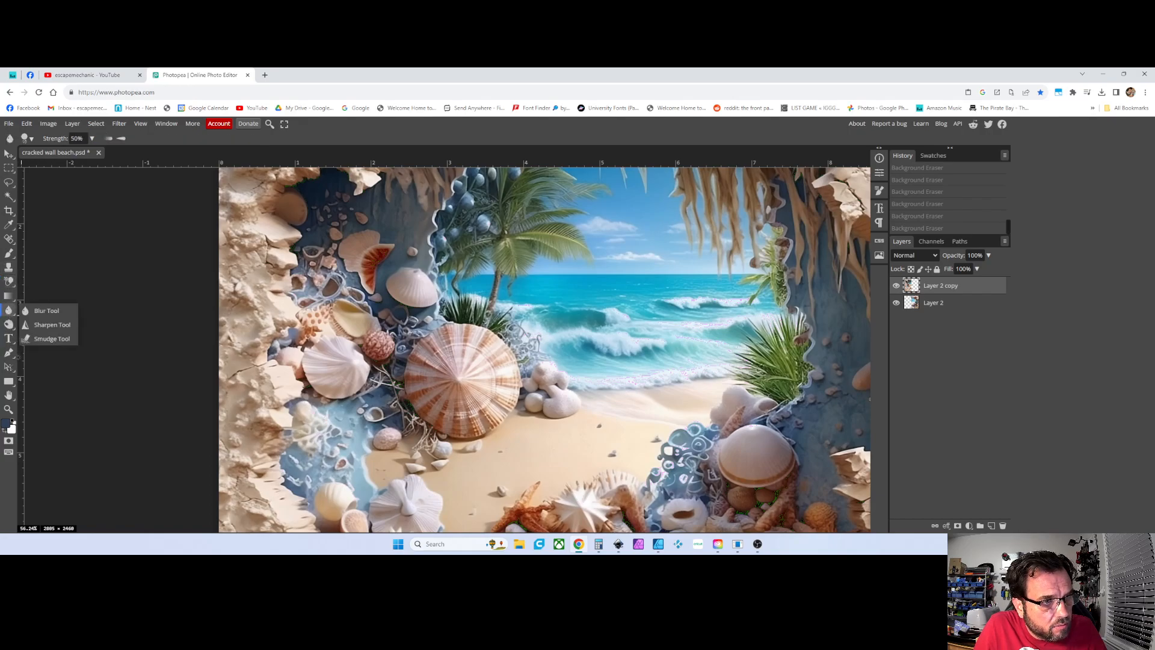
left_click(10, 240)
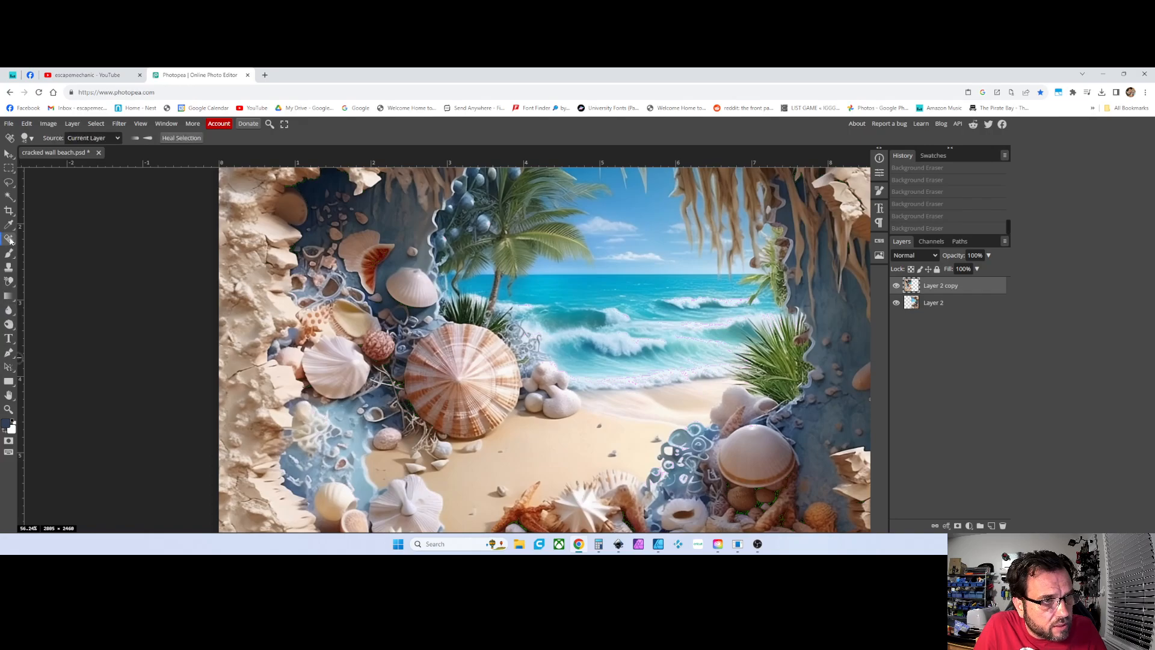
left_click(10, 240)
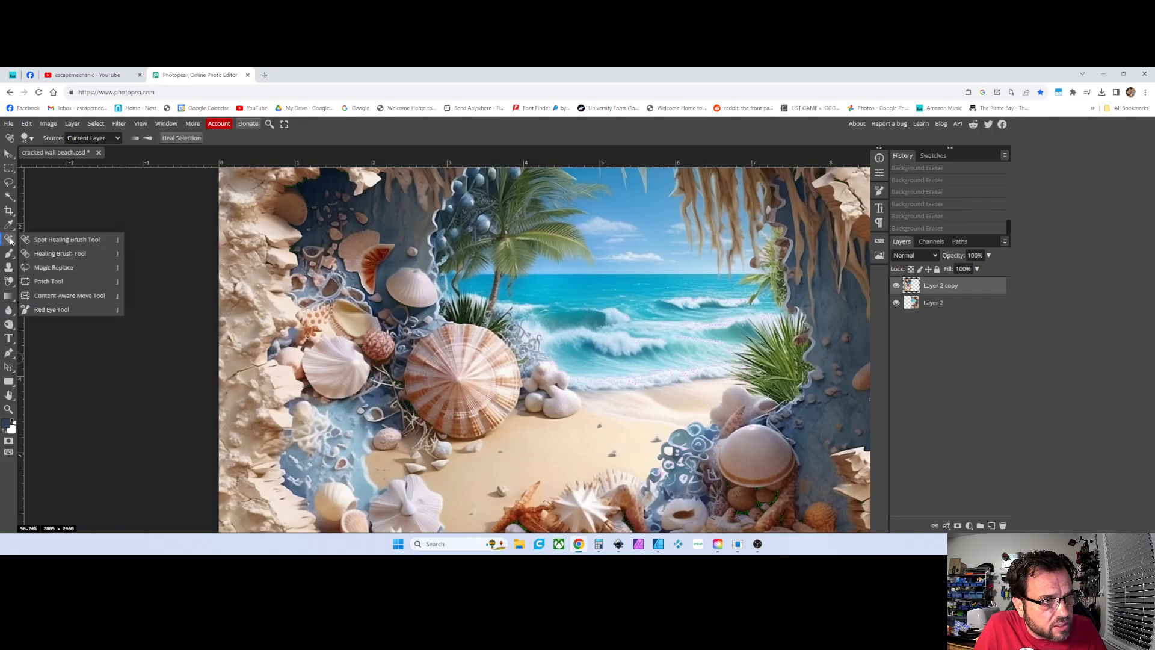
left_click(45, 253)
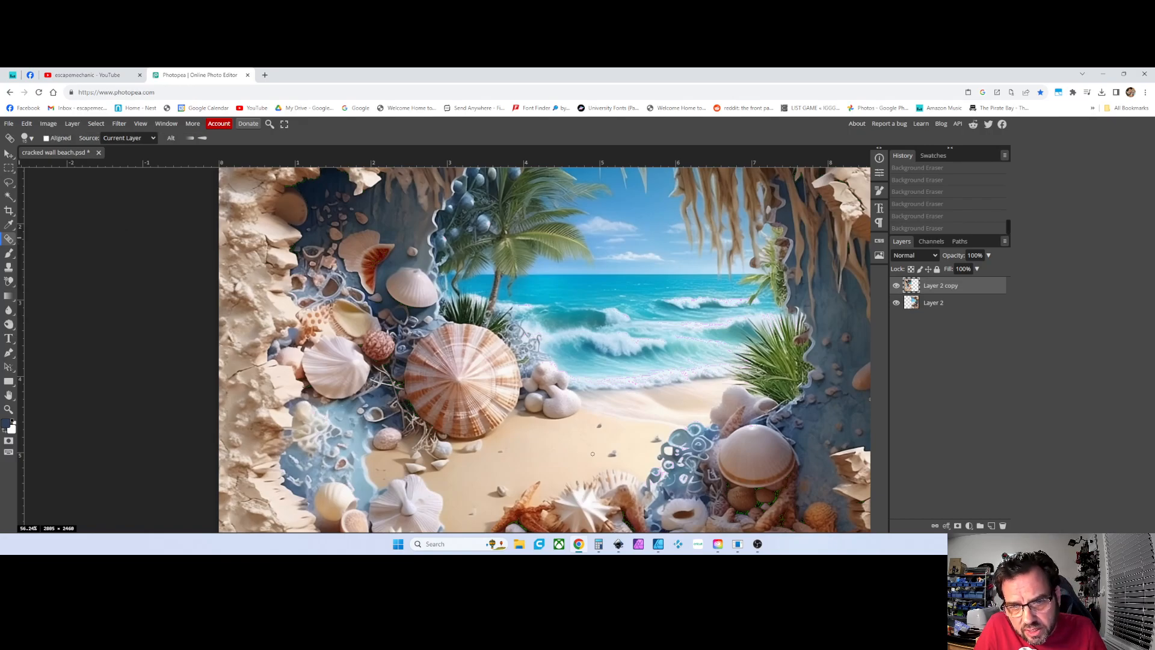
scroll(598, 455, "up", 6)
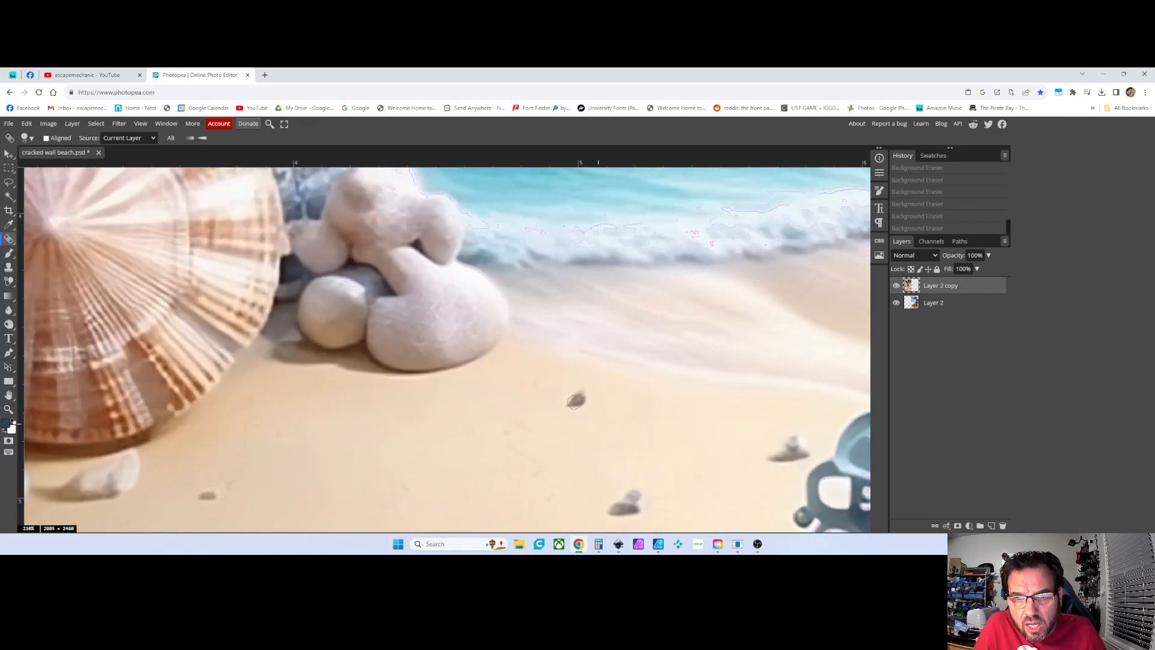
left_click(576, 396)
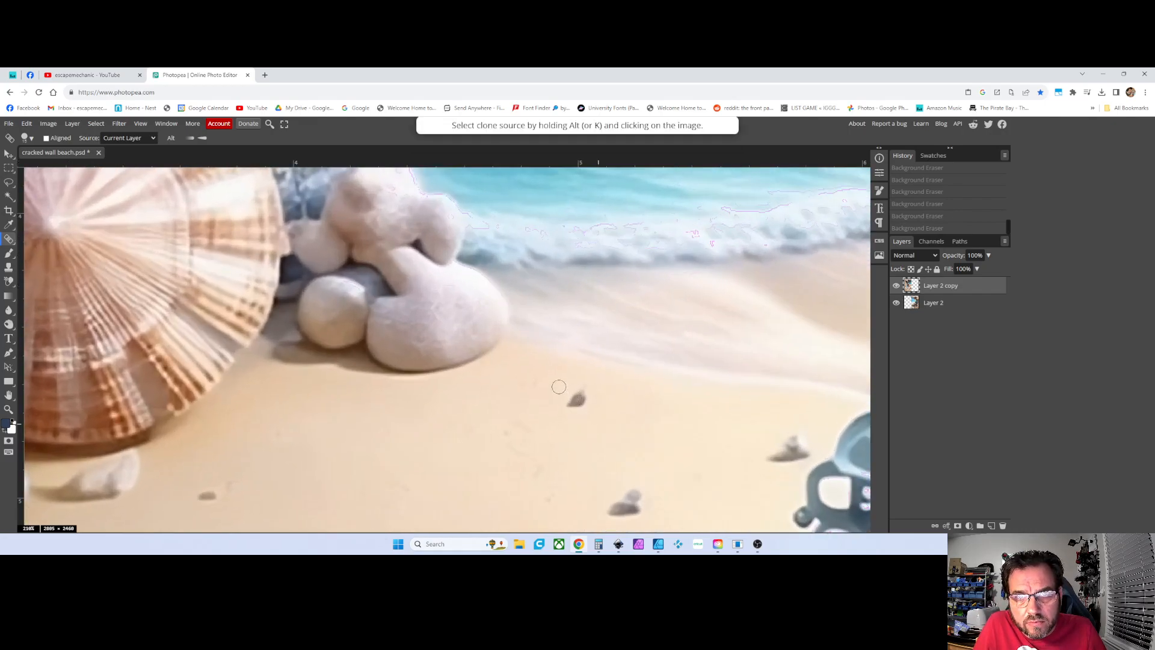
left_click(511, 410, "alt")
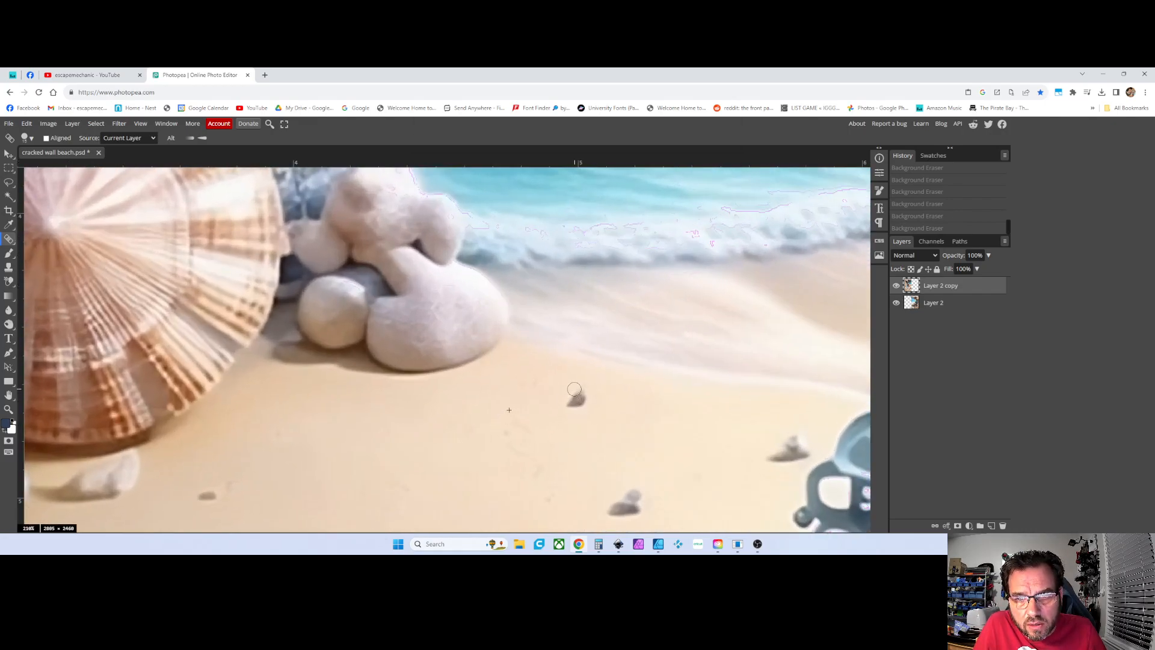
left_click(582, 401)
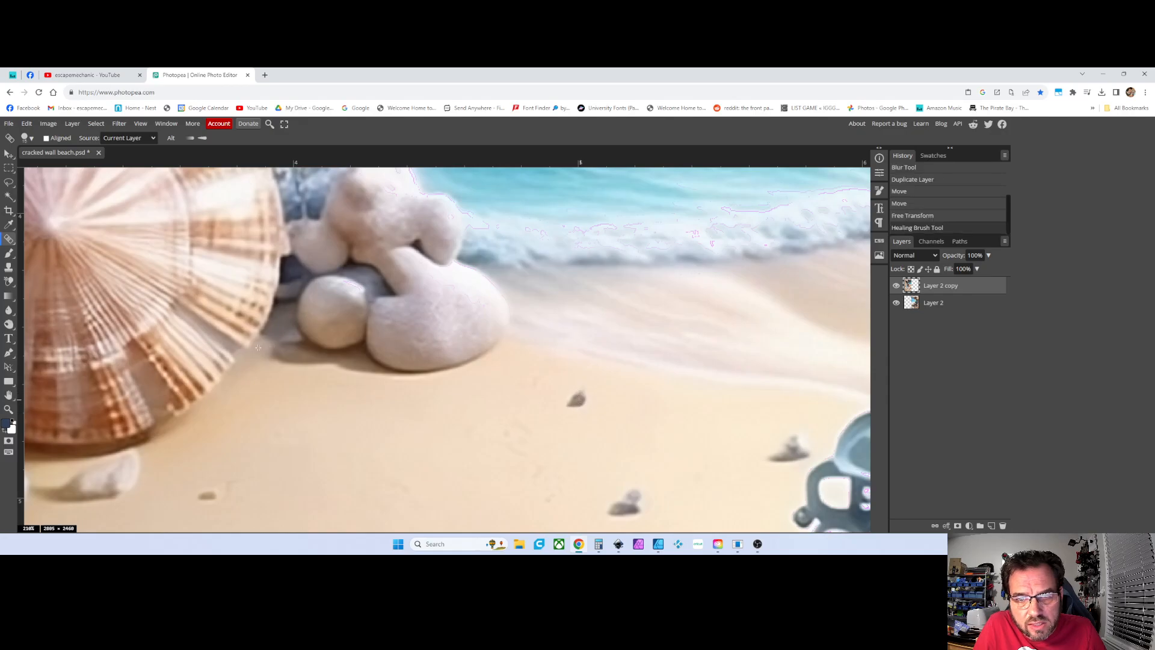
Step: Paint over the small dark stone and the sand around it with a larger Spot Healing Brush
right_click(11, 241)
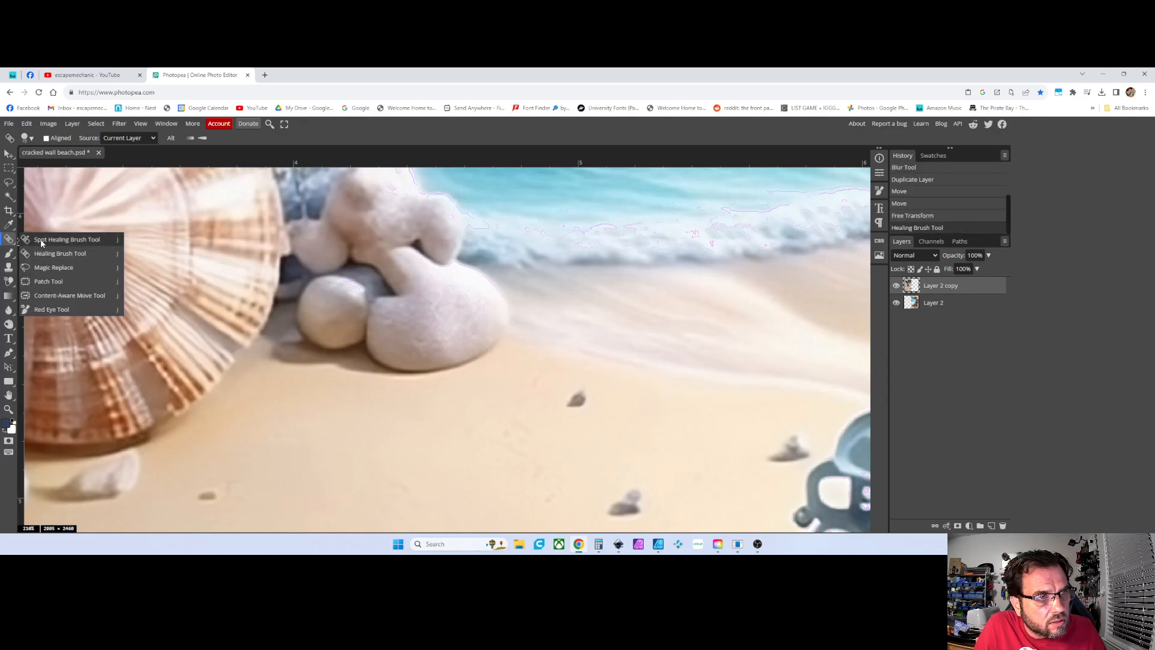
left_click(43, 242)
left_click(576, 399)
mouse_move(572, 399)
left_mouse_down()
mouse_move(606, 388)
mouse_move(543, 393)
mouse_move(602, 407)
left_mouse_up()
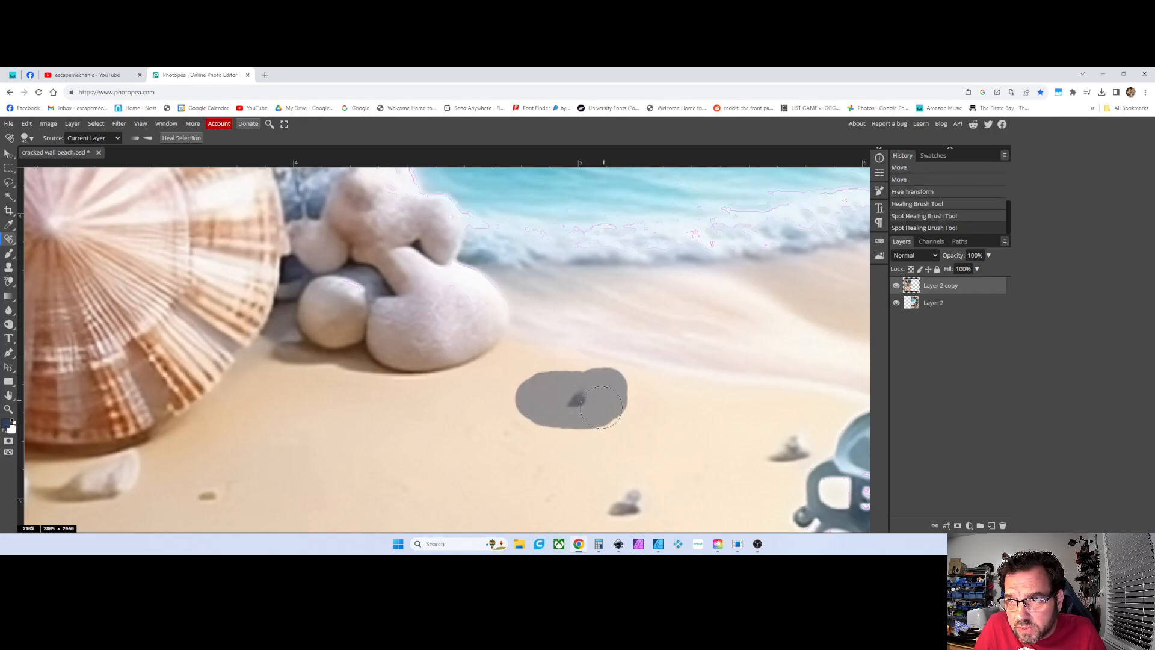
Step: Merge Layer 2 and Layer 2 copy, and remove the two small stones lower on the sand with the Spot Healing Brush
left_click(945, 303, "shift")
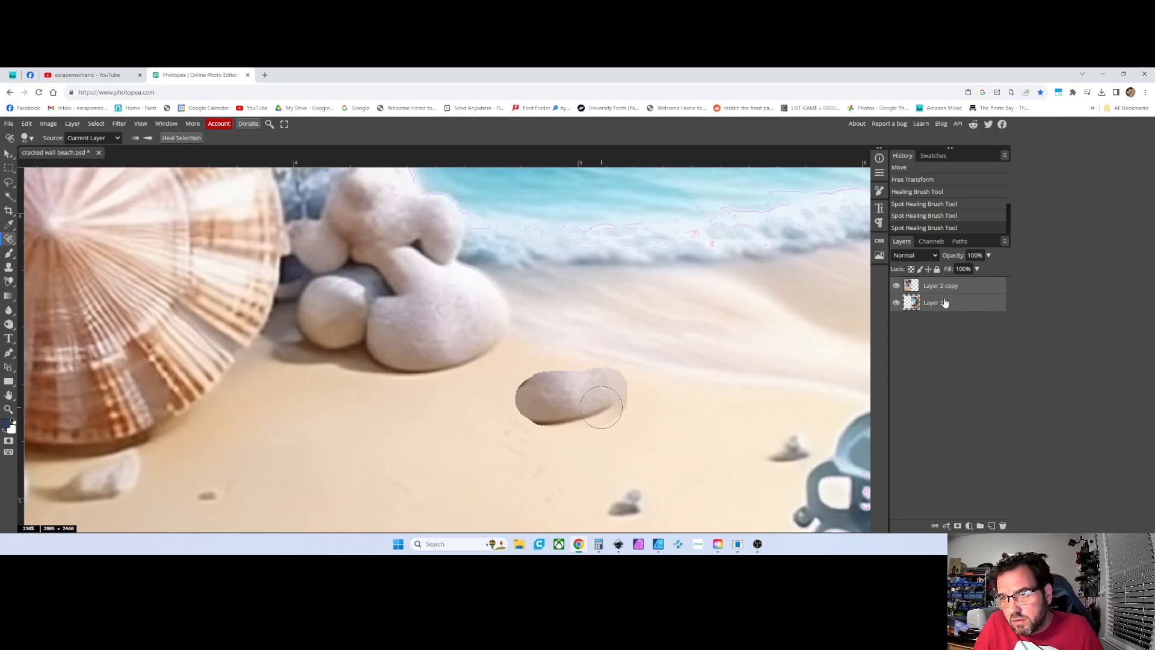
right_click(946, 294)
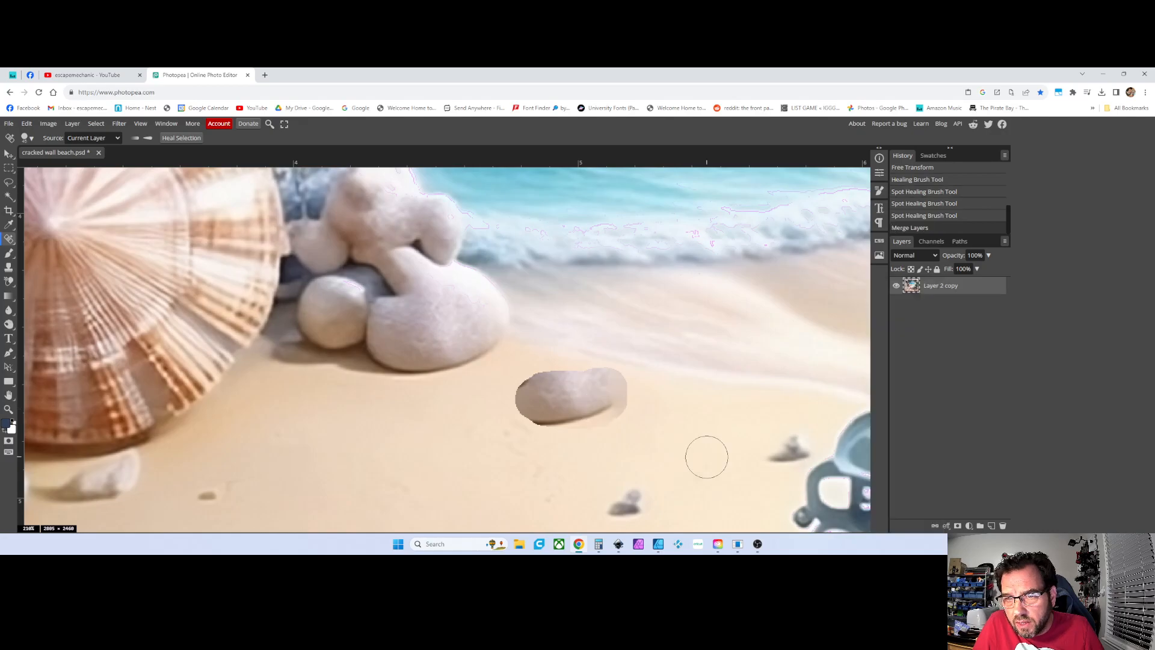
scroll(547, 427, "down", 4)
mouse_move(632, 262)
left_mouse_down()
mouse_move(605, 259)
mouse_move(601, 281)
mouse_move(621, 264)
left_mouse_up()
left_click_drag(202, 253, 207, 251)
scroll(342, 290, "down", 1)
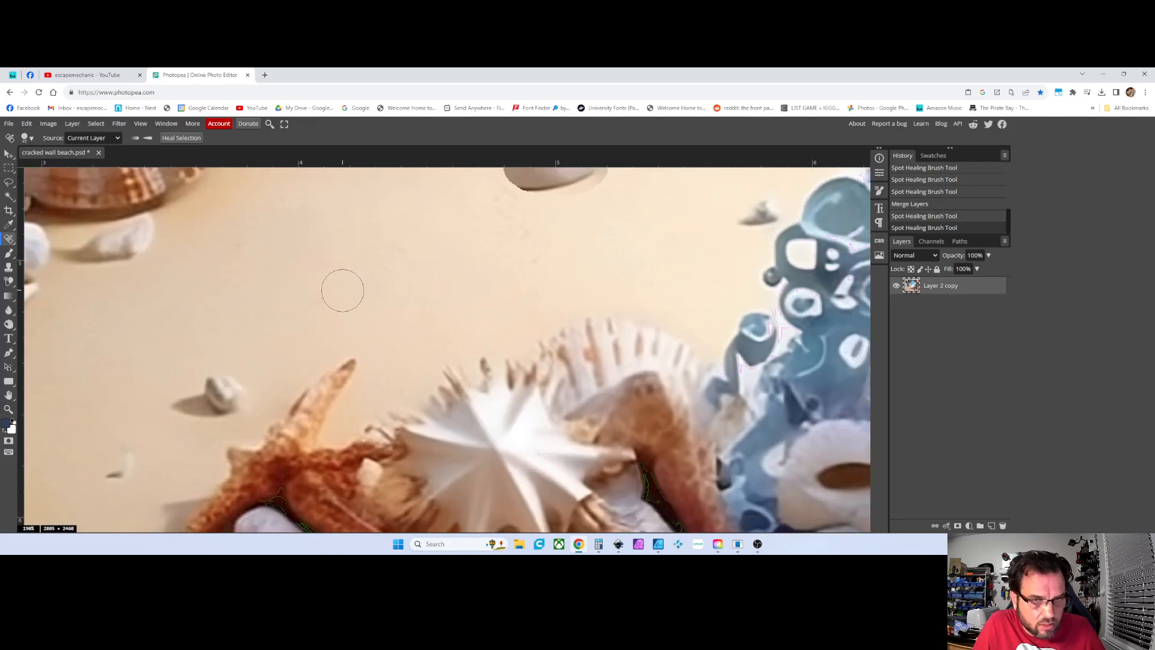
Step: Spot-heal the tiny speck and the white pebble with its shadow out of the sand beside the orange starfish
scroll(275, 304, "down", 3)
scroll(249, 327, "up", 2)
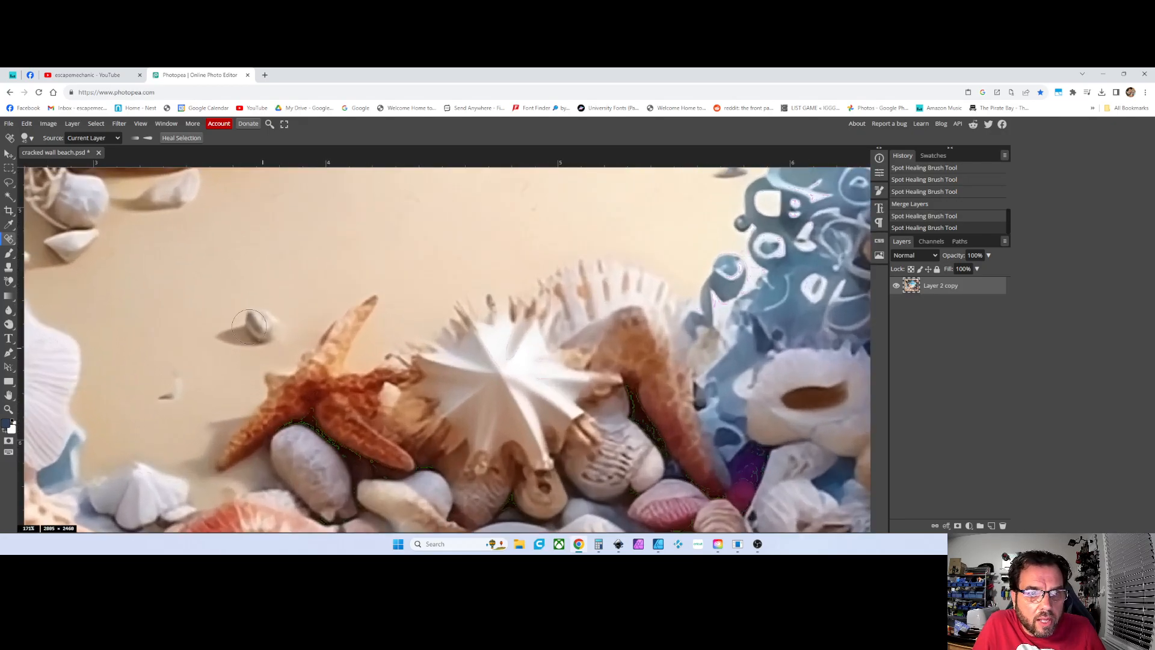
scroll(249, 326, "up", 4)
left_click_drag(140, 402, 110, 417)
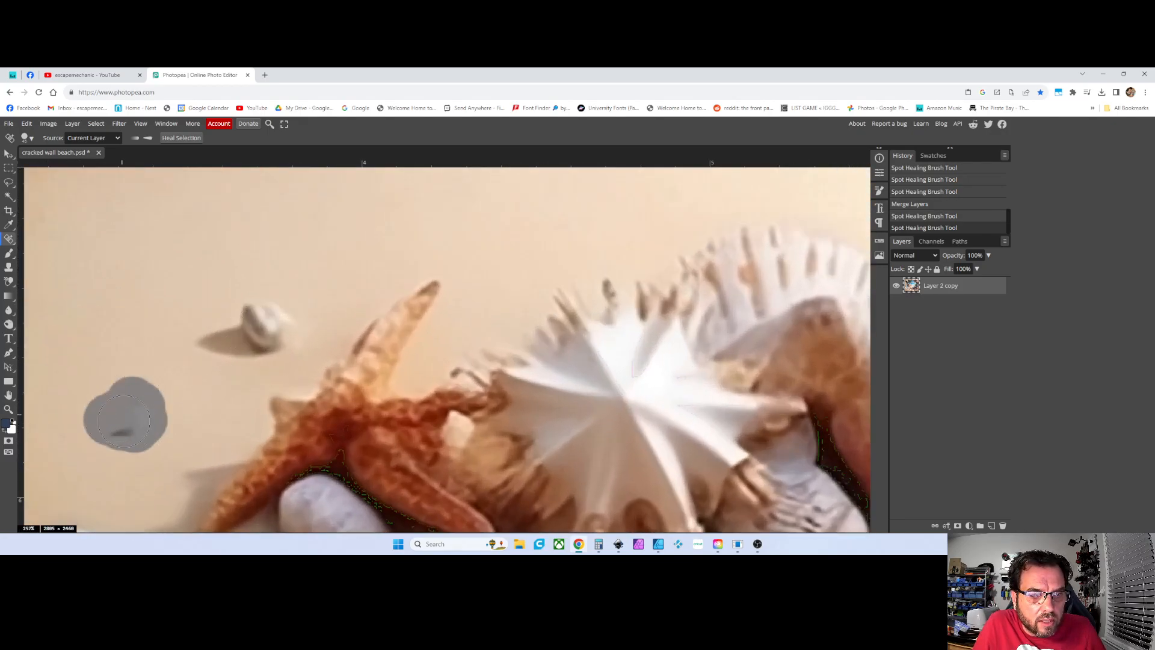
mouse_move(252, 344)
left_mouse_down()
mouse_move(272, 323)
mouse_move(205, 312)
mouse_move(208, 352)
mouse_move(285, 321)
mouse_move(214, 335)
left_mouse_up()
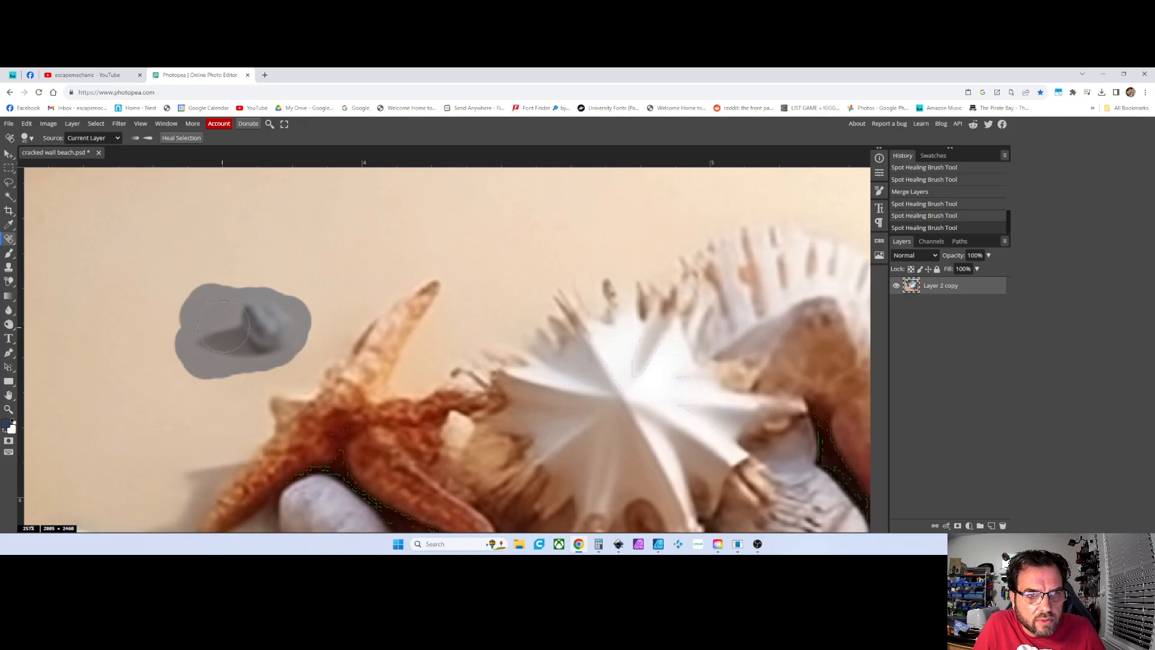
left_click_drag(222, 325, 223, 325)
Step: Remove the palm frond hanging over the sea just beyond the palm trunk with the Spot Healing Brush
scroll(462, 335, "down", 10)
scroll(461, 336, "up", 5)
scroll(481, 325, "down", 4)
scroll(493, 317, "up", 2)
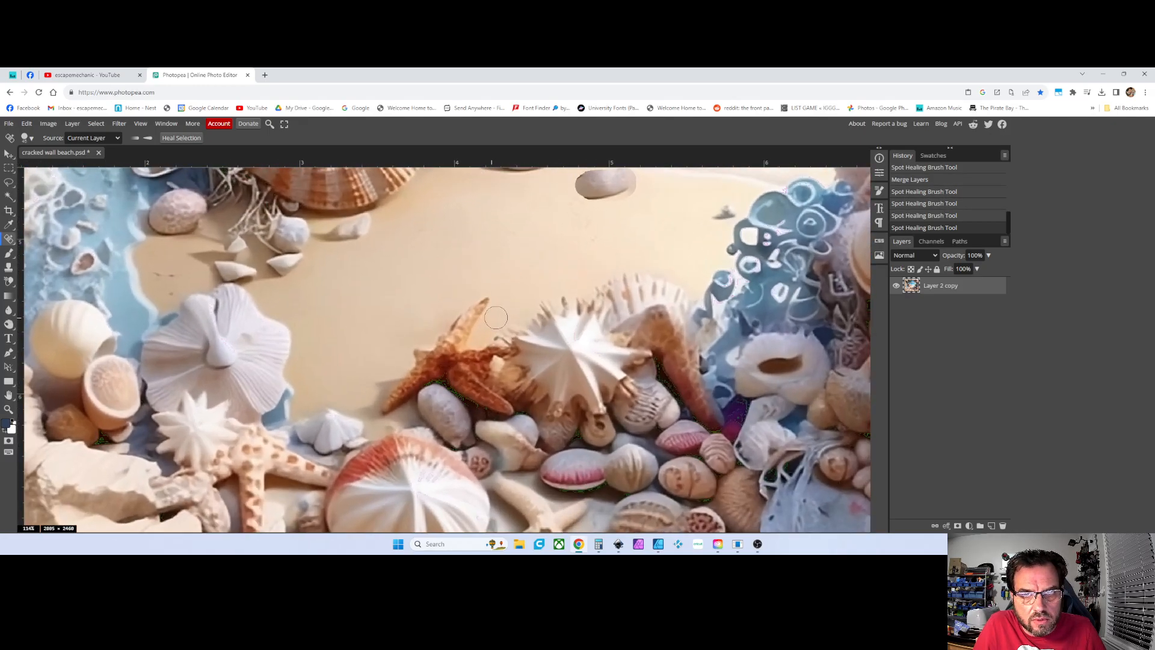
scroll(722, 265, "up", 2)
scroll(662, 274, "up", 7)
scroll(436, 306, "down", 3)
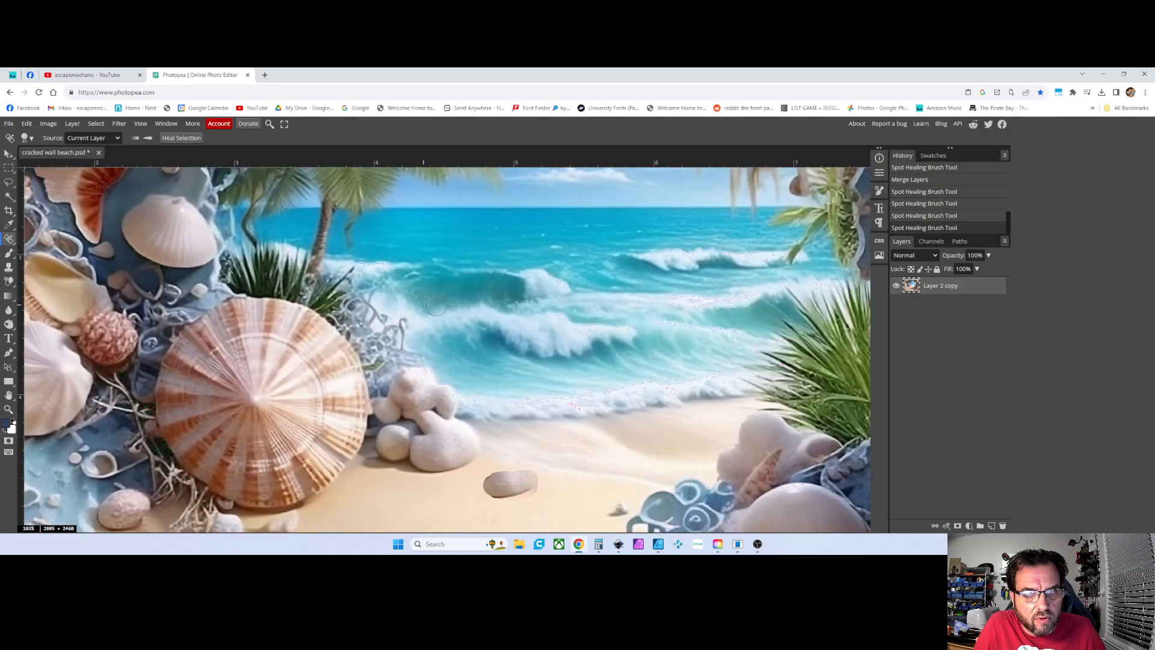
scroll(436, 306, "down", 2)
scroll(314, 228, "up", 4)
mouse_move(346, 214)
left_mouse_down()
mouse_move(341, 240)
mouse_move(355, 248)
left_mouse_up()
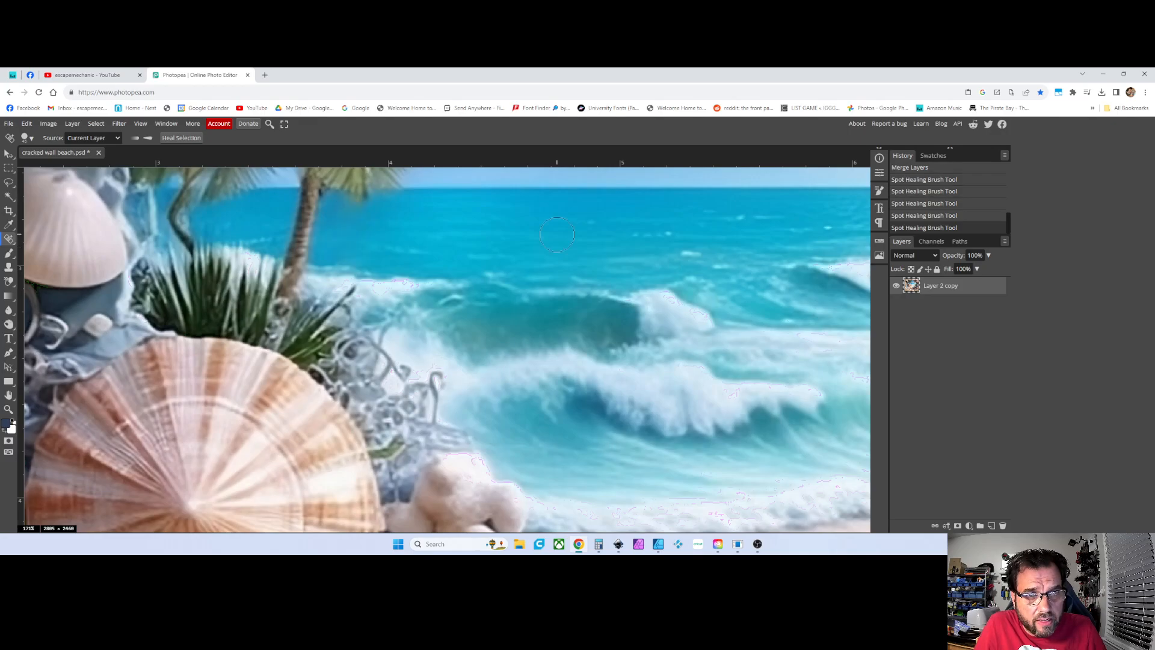
Step: Remove the small round pebble on the blue wall just above the white scallop shell with the Spot Healing Brush
scroll(557, 235, "down", 5)
scroll(432, 305, "up", 2)
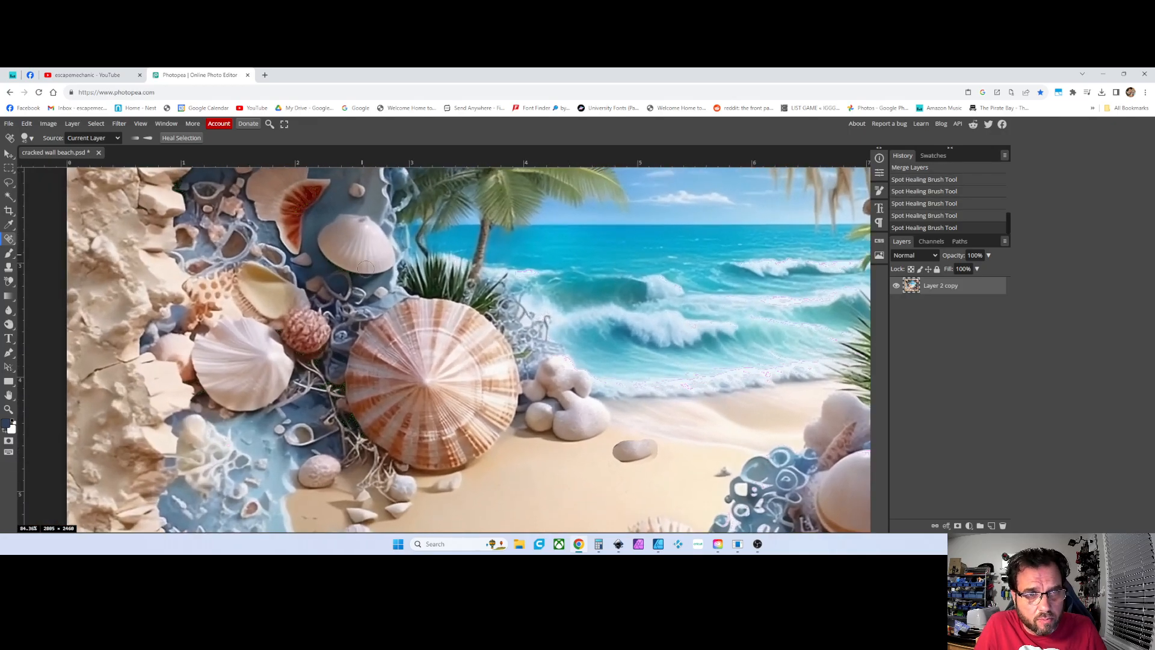
scroll(366, 301, "up", 5)
scroll(368, 309, "down", 4)
scroll(374, 306, "up", 2)
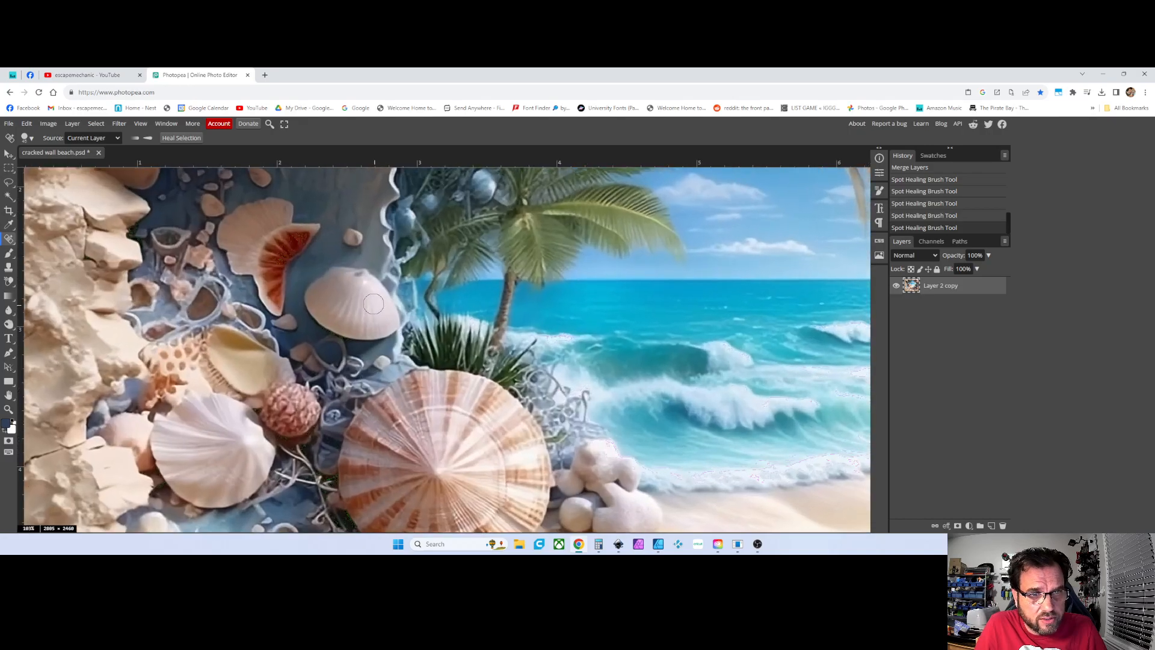
scroll(375, 305, "up", 1)
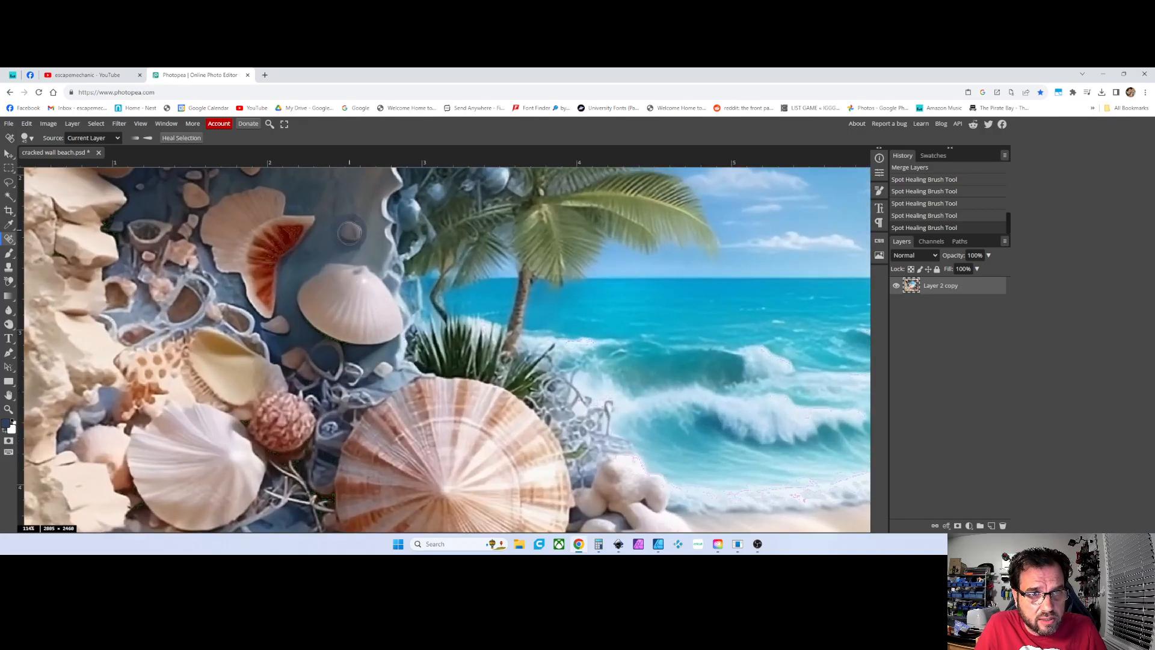
left_click(347, 230)
scroll(280, 254, "up", 4)
scroll(309, 291, "down", 5)
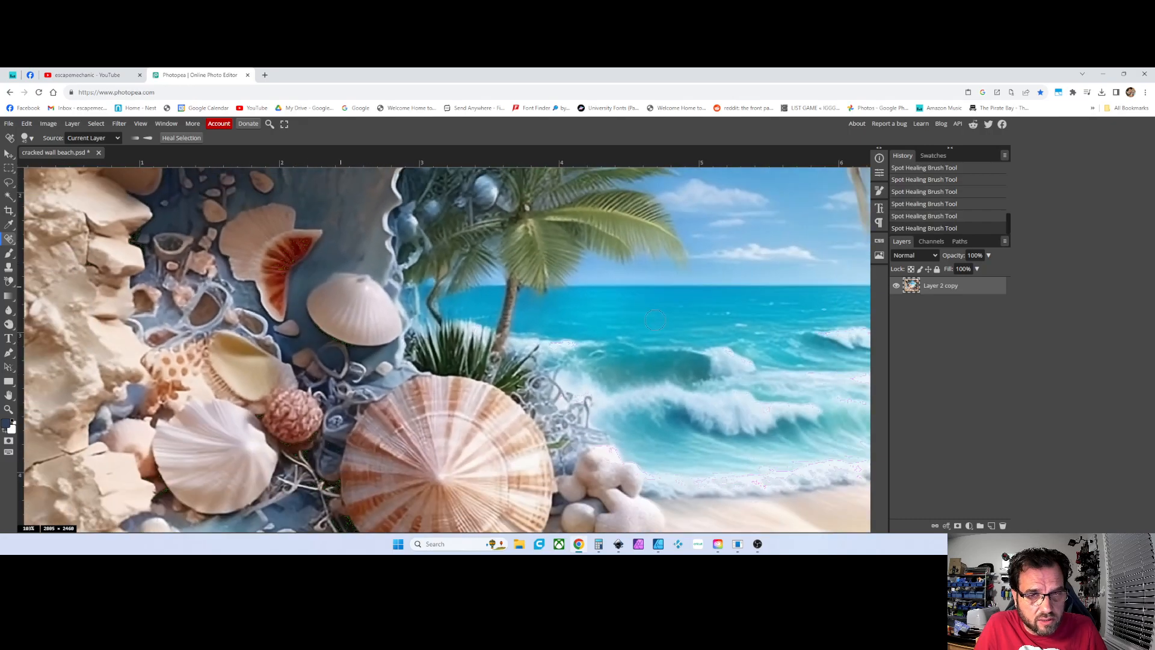
Step: Spot-heal the flat oval stone out of the sand beside the white coral cluster, near the shoreline
scroll(653, 320, "down", 6)
scroll(394, 316, "up", 7)
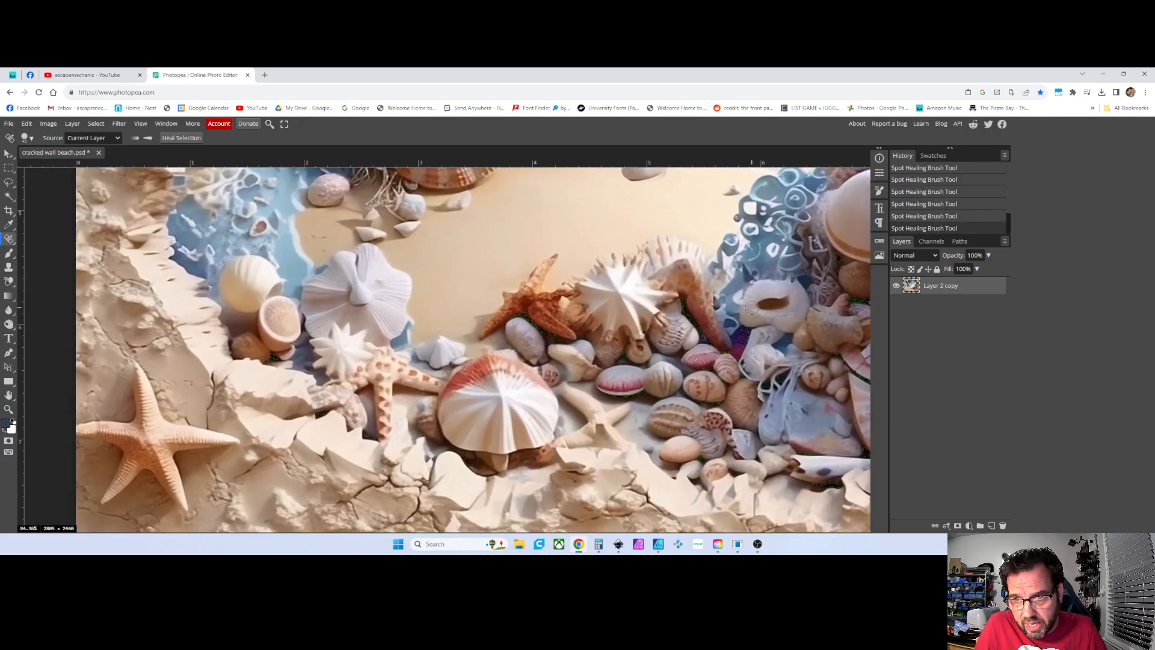
scroll(394, 316, "down", 8)
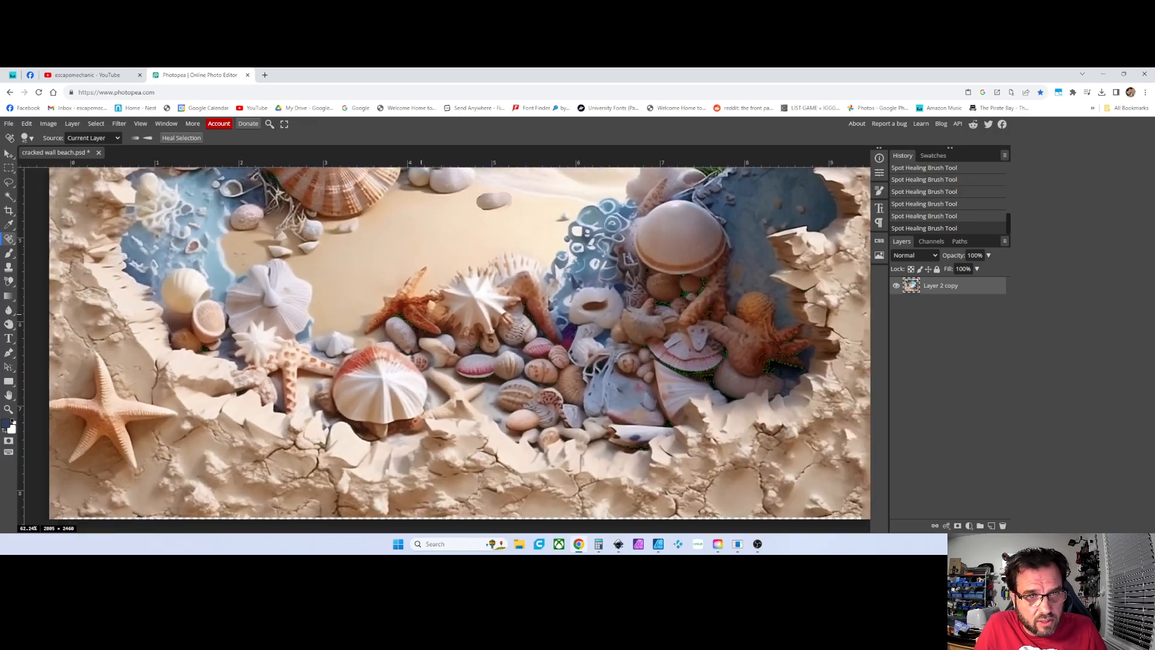
scroll(595, 381, "up", 5)
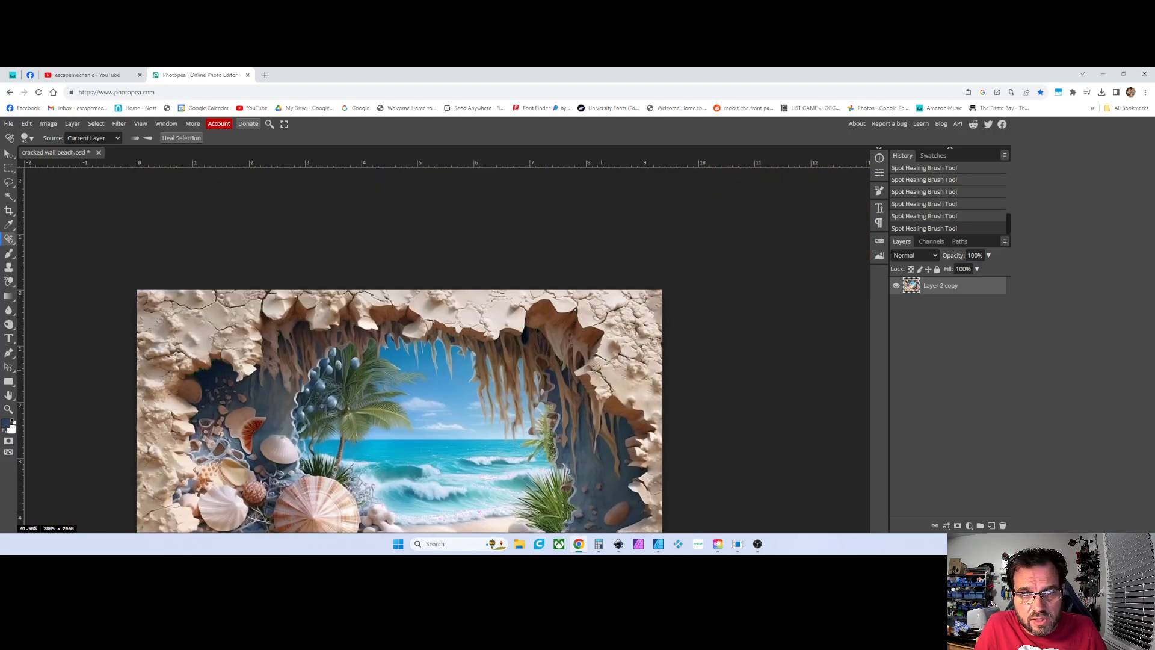
scroll(438, 310, "up", 3)
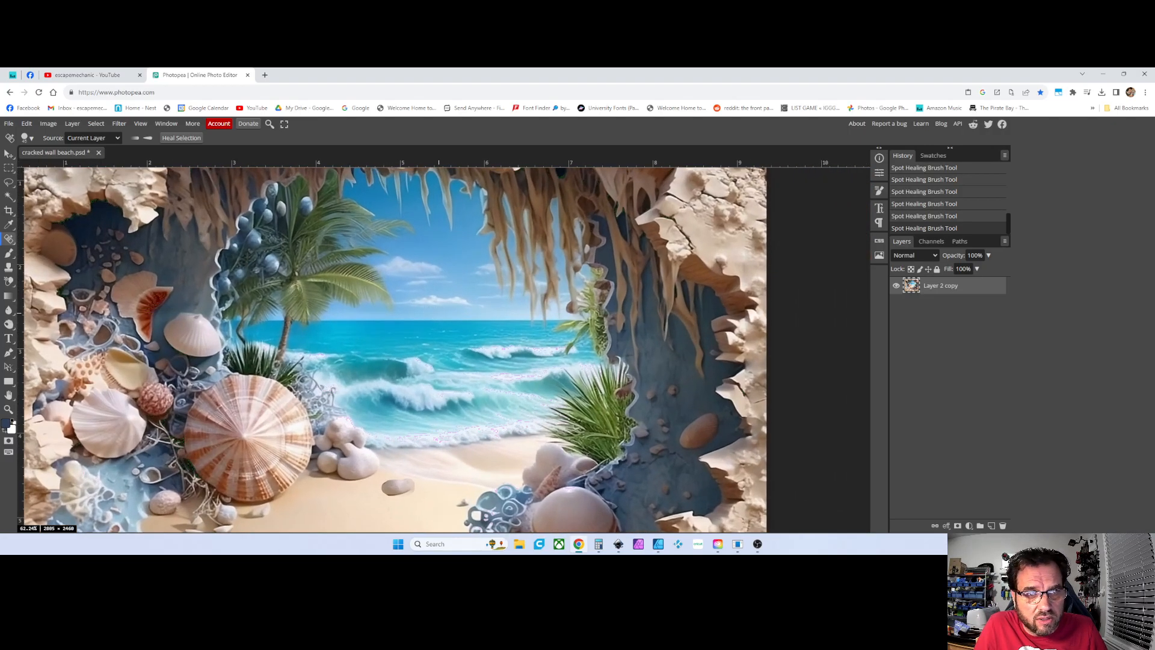
scroll(196, 331, "down", 3)
scroll(406, 437, "up", 4)
scroll(328, 445, "down", 4)
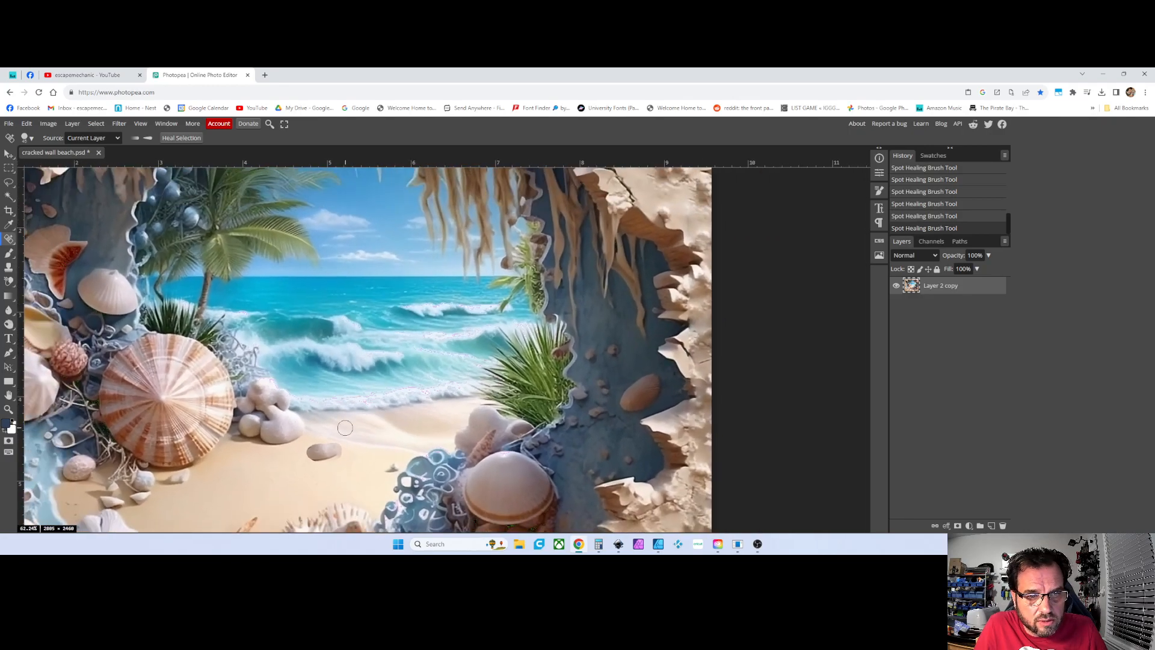
scroll(338, 439, "up", 4)
mouse_move(325, 445)
left_mouse_down()
mouse_move(301, 458)
mouse_move(319, 475)
mouse_move(377, 456)
left_mouse_up()
scroll(378, 455, "down", 5)
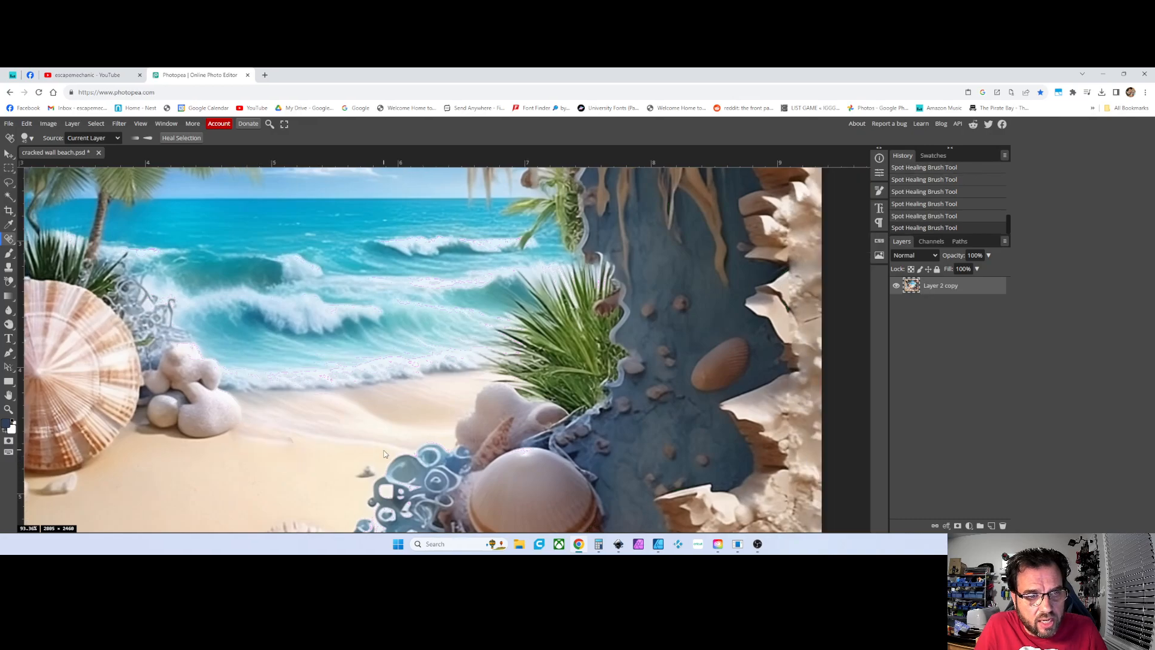
Step: Review the whole retouched beach image from top to bottom edge, and switch to OBS Studio
scroll(321, 438, "down", 2)
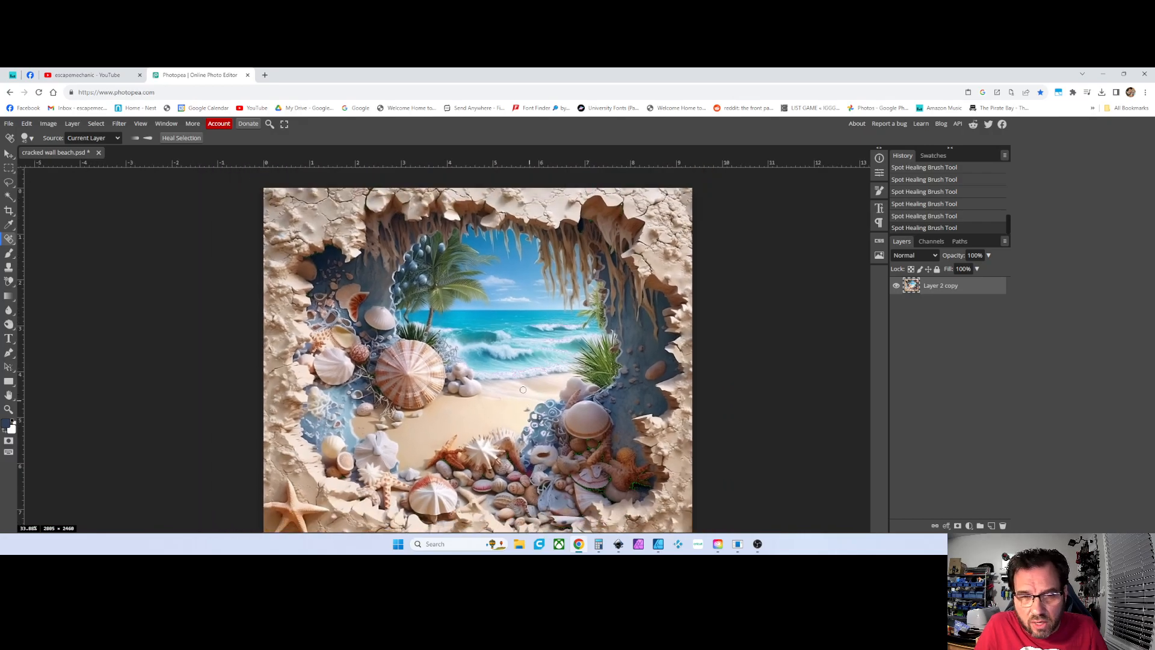
scroll(523, 389, "down", 2)
scroll(488, 409, "up", 1)
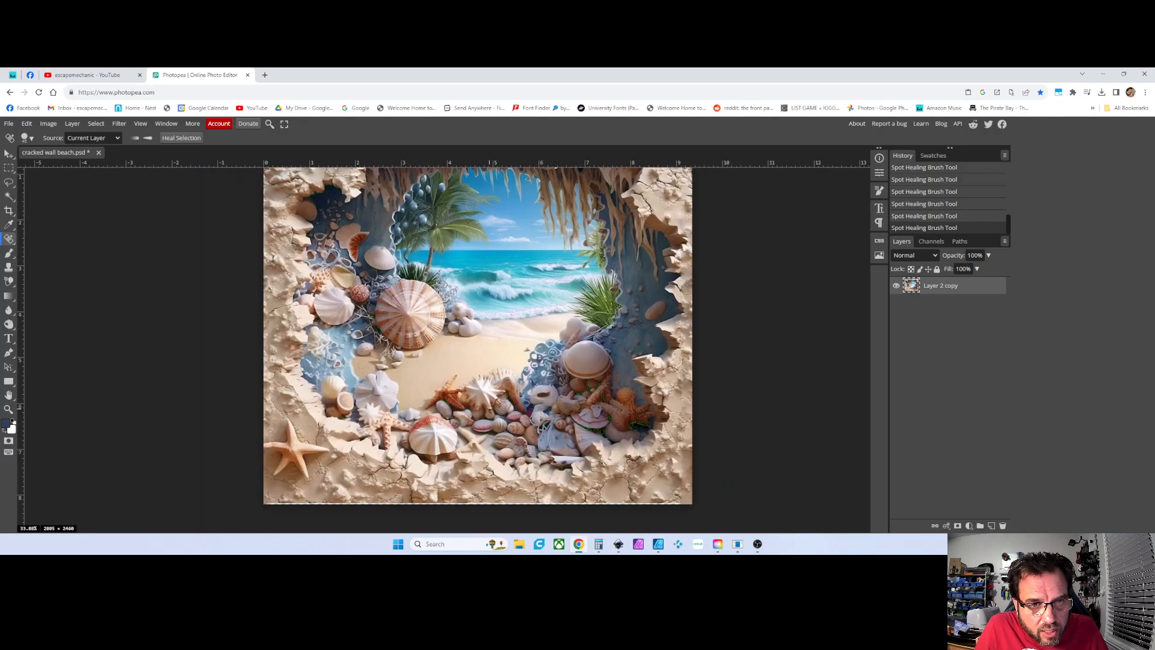
scroll(490, 410, "up", 1)
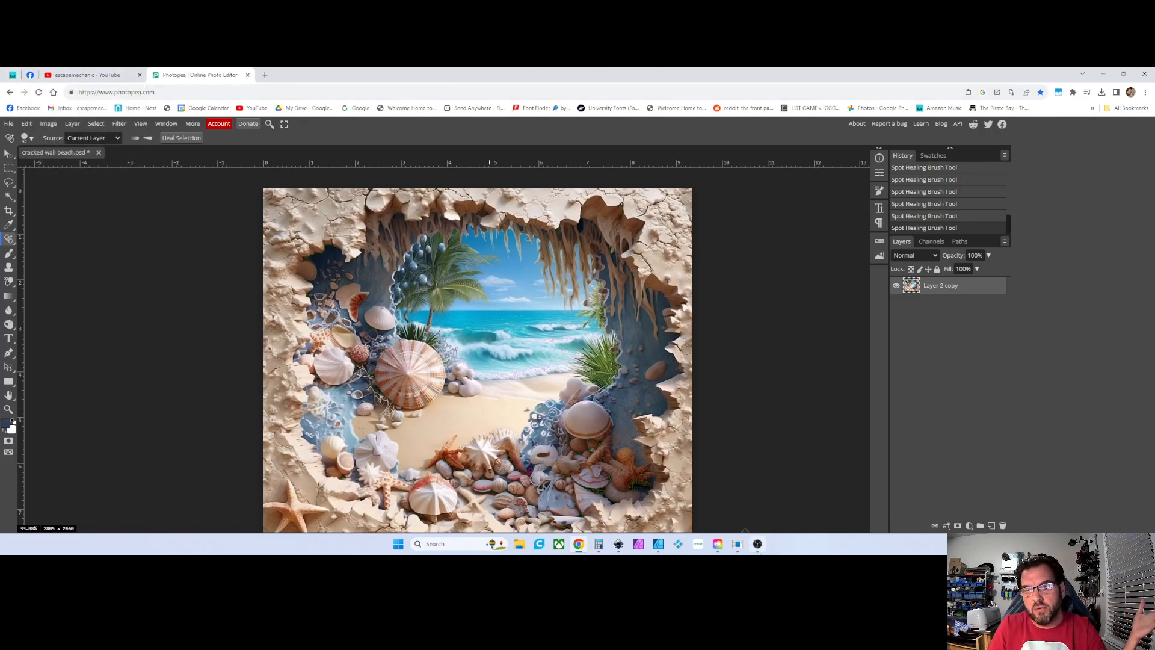
left_click(757, 544)
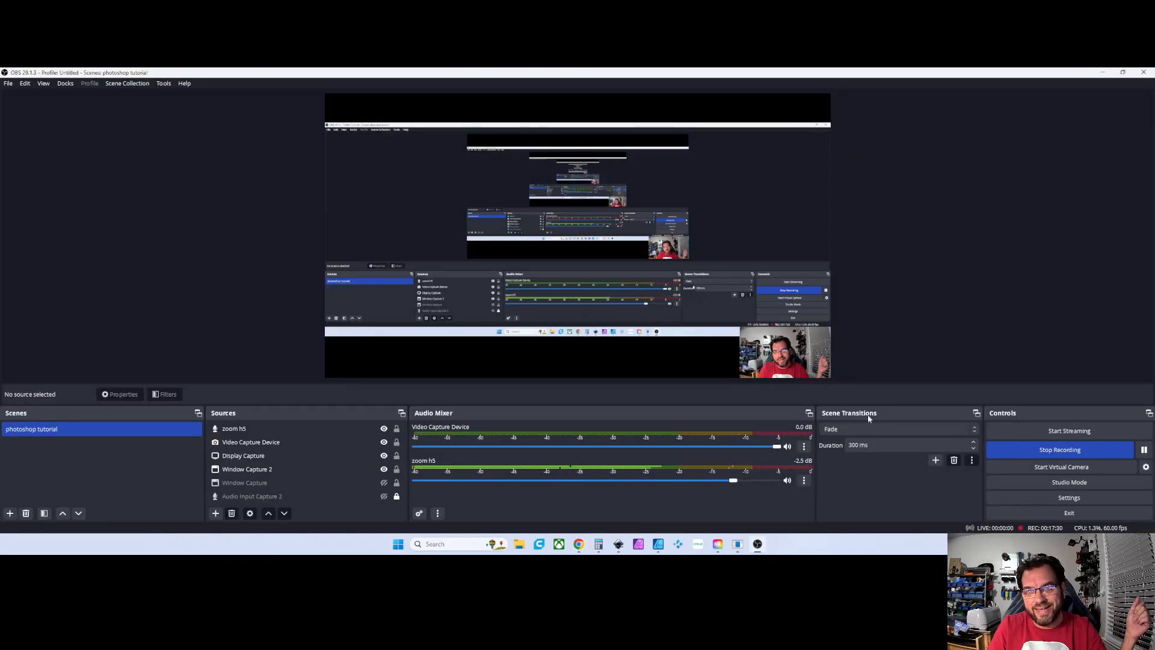